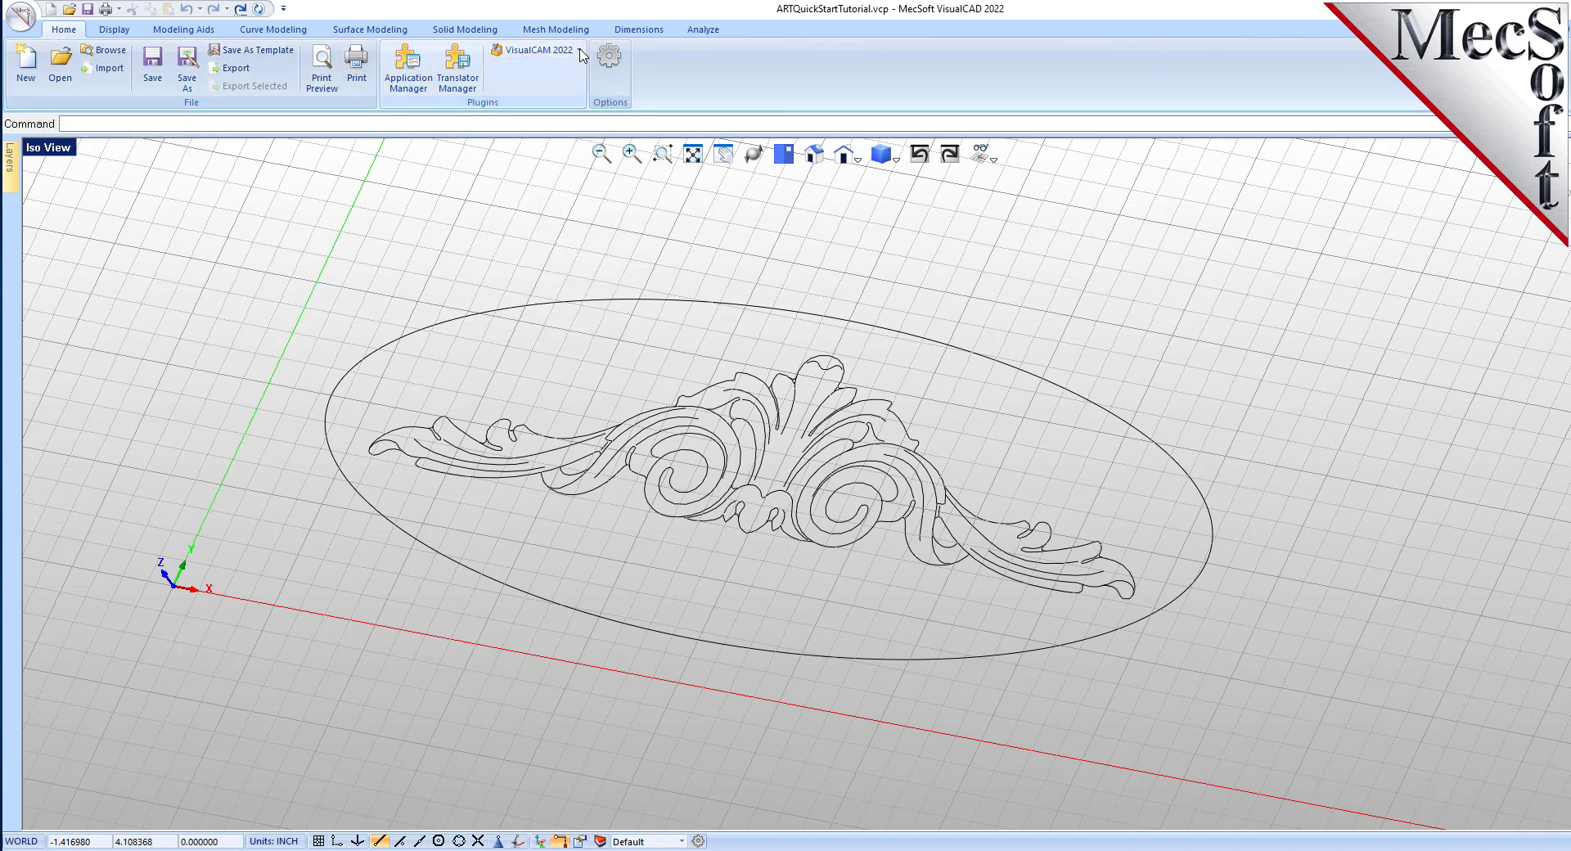
Load the ART module of VisualCAM 2022 and narrow its browser pane slightly
left_click(580, 52)
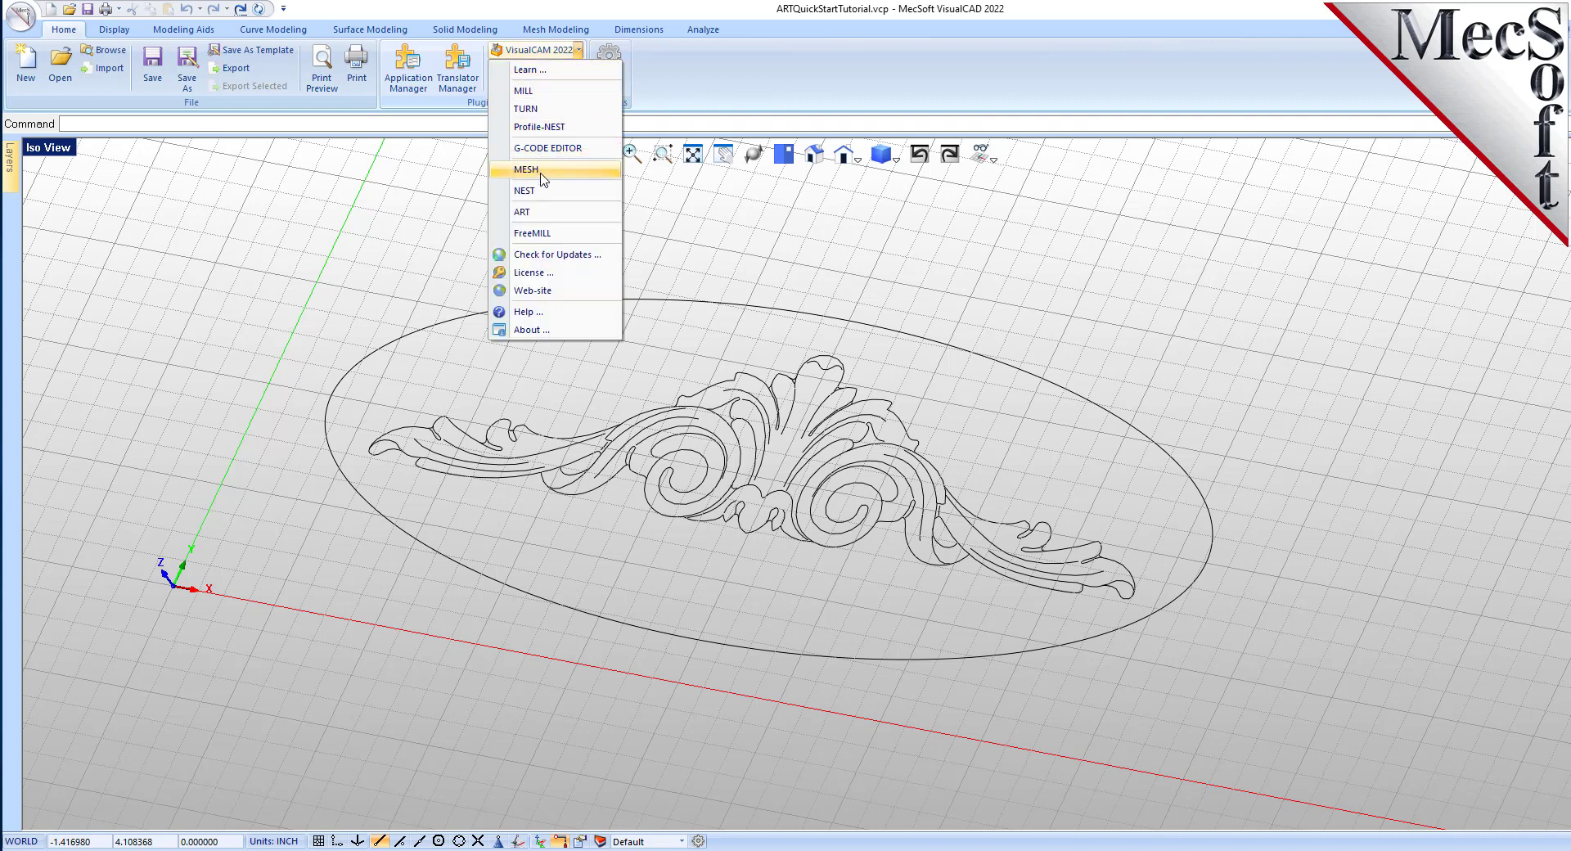
left_click(540, 215)
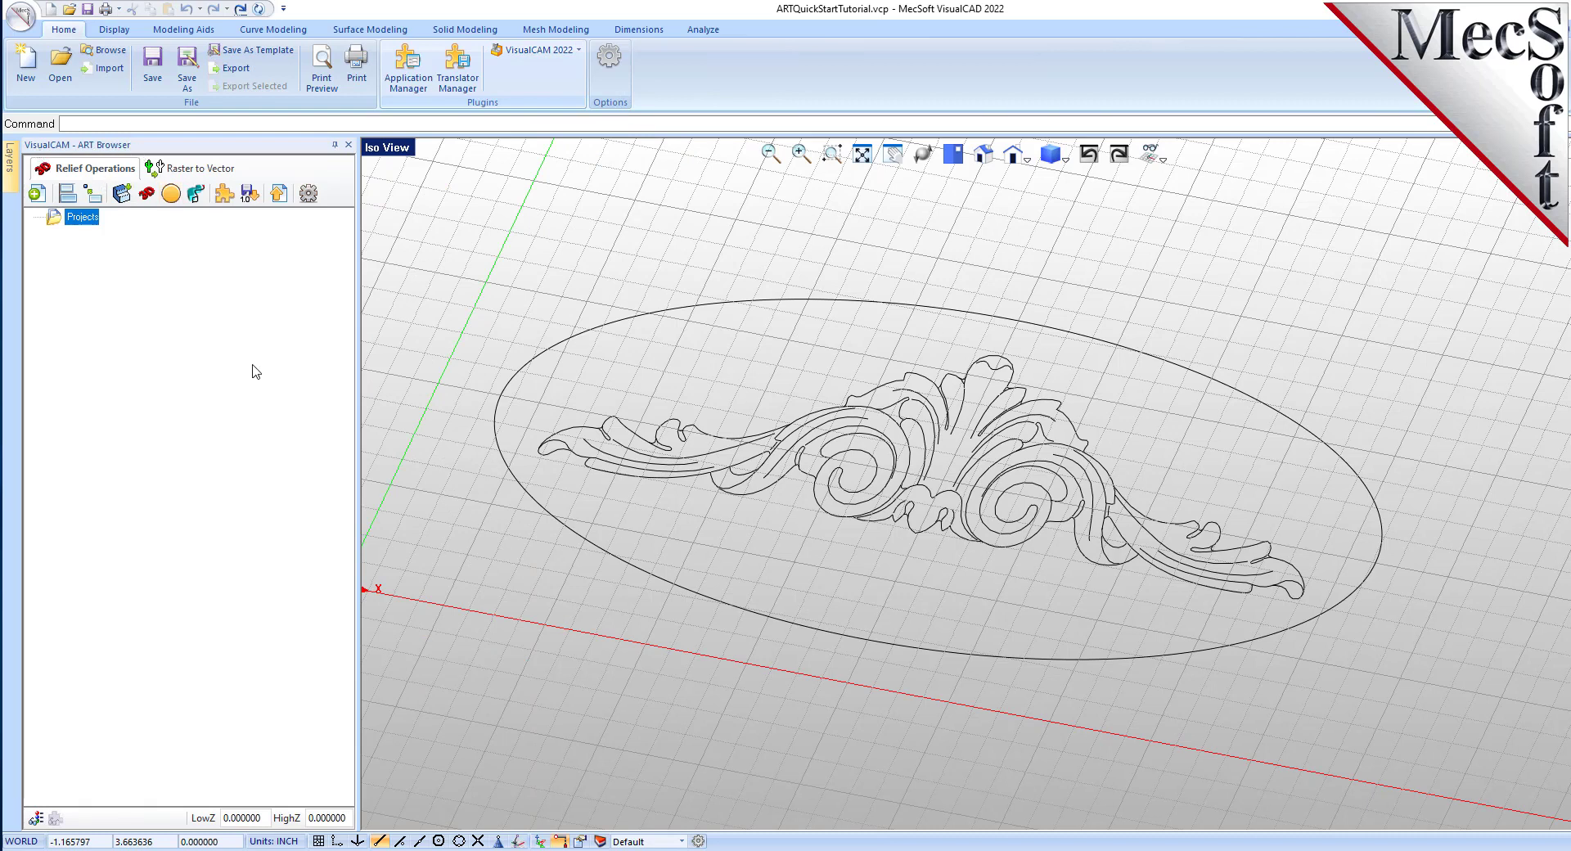
mouse_move(357, 401)
left_mouse_down()
mouse_move(552, 399)
mouse_move(311, 397)
mouse_move(347, 398)
mouse_move(335, 402)
left_mouse_up()
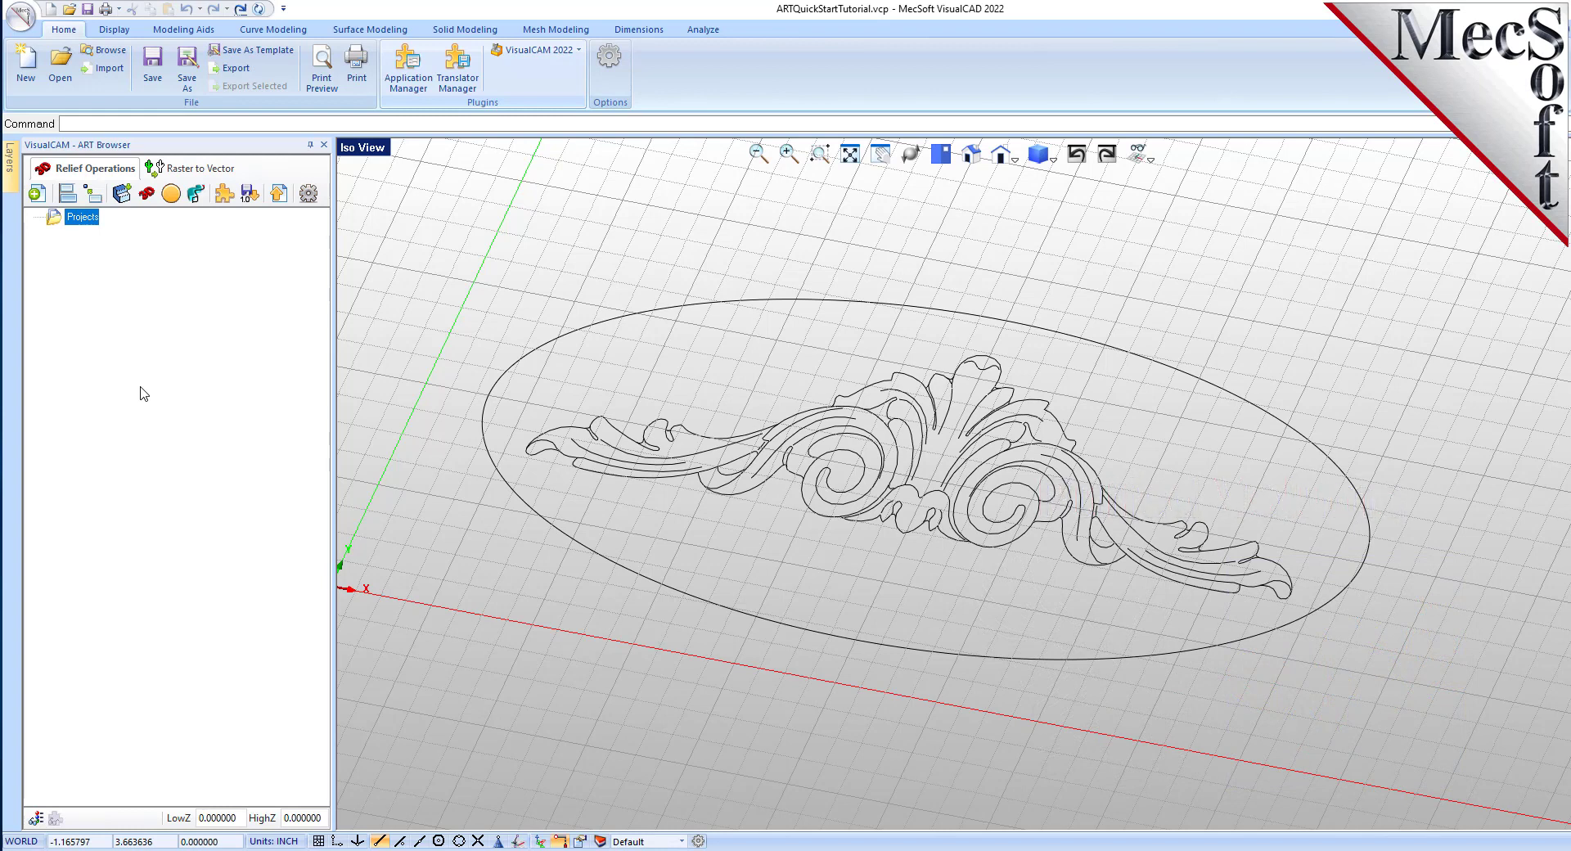
left_click(59, 61)
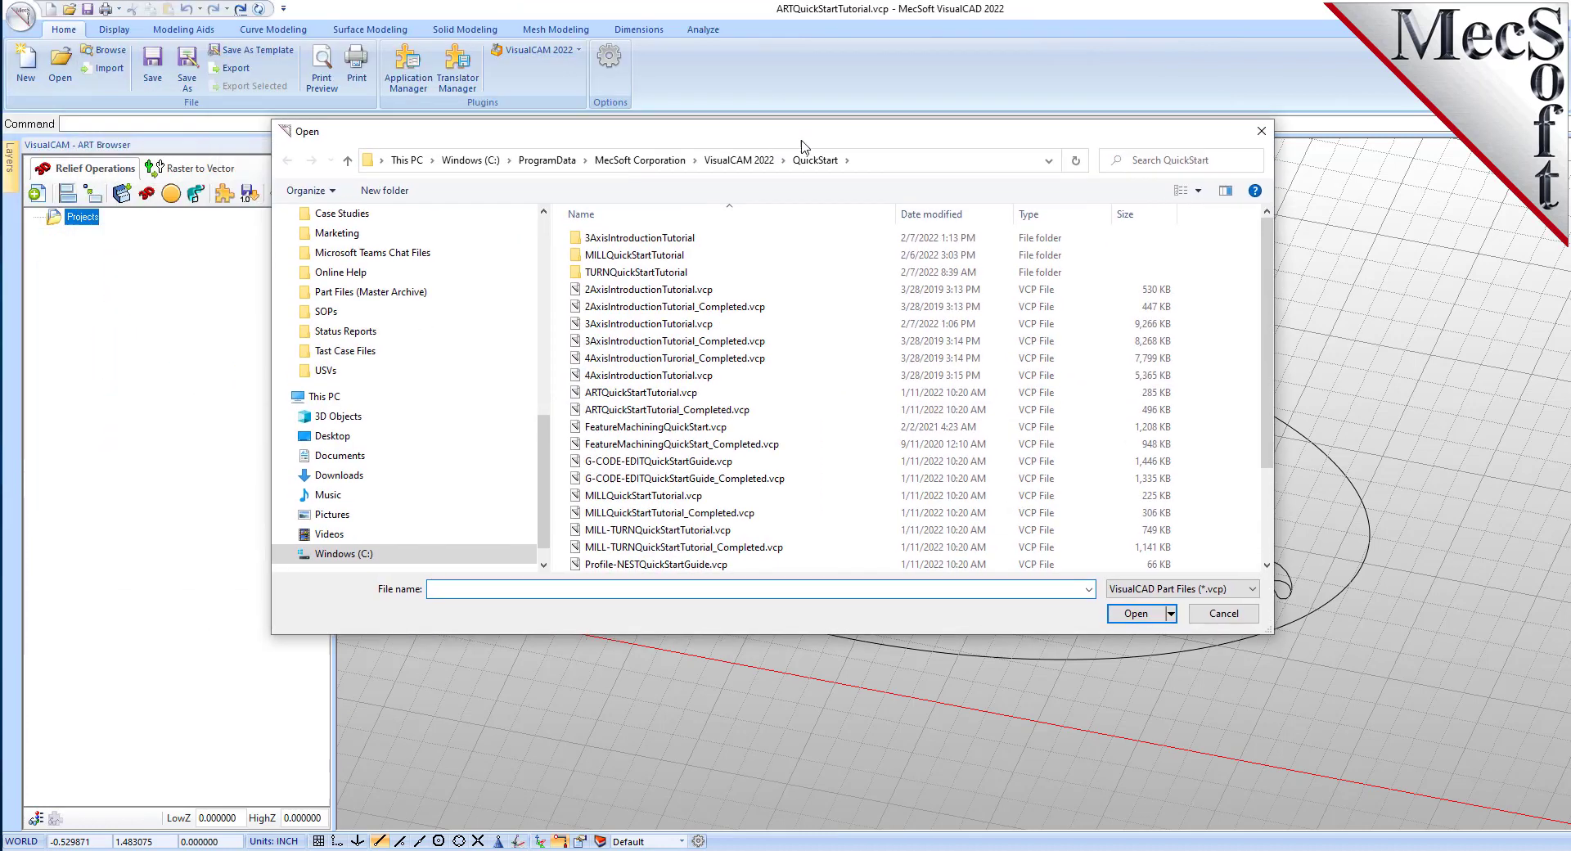
left_click(937, 173)
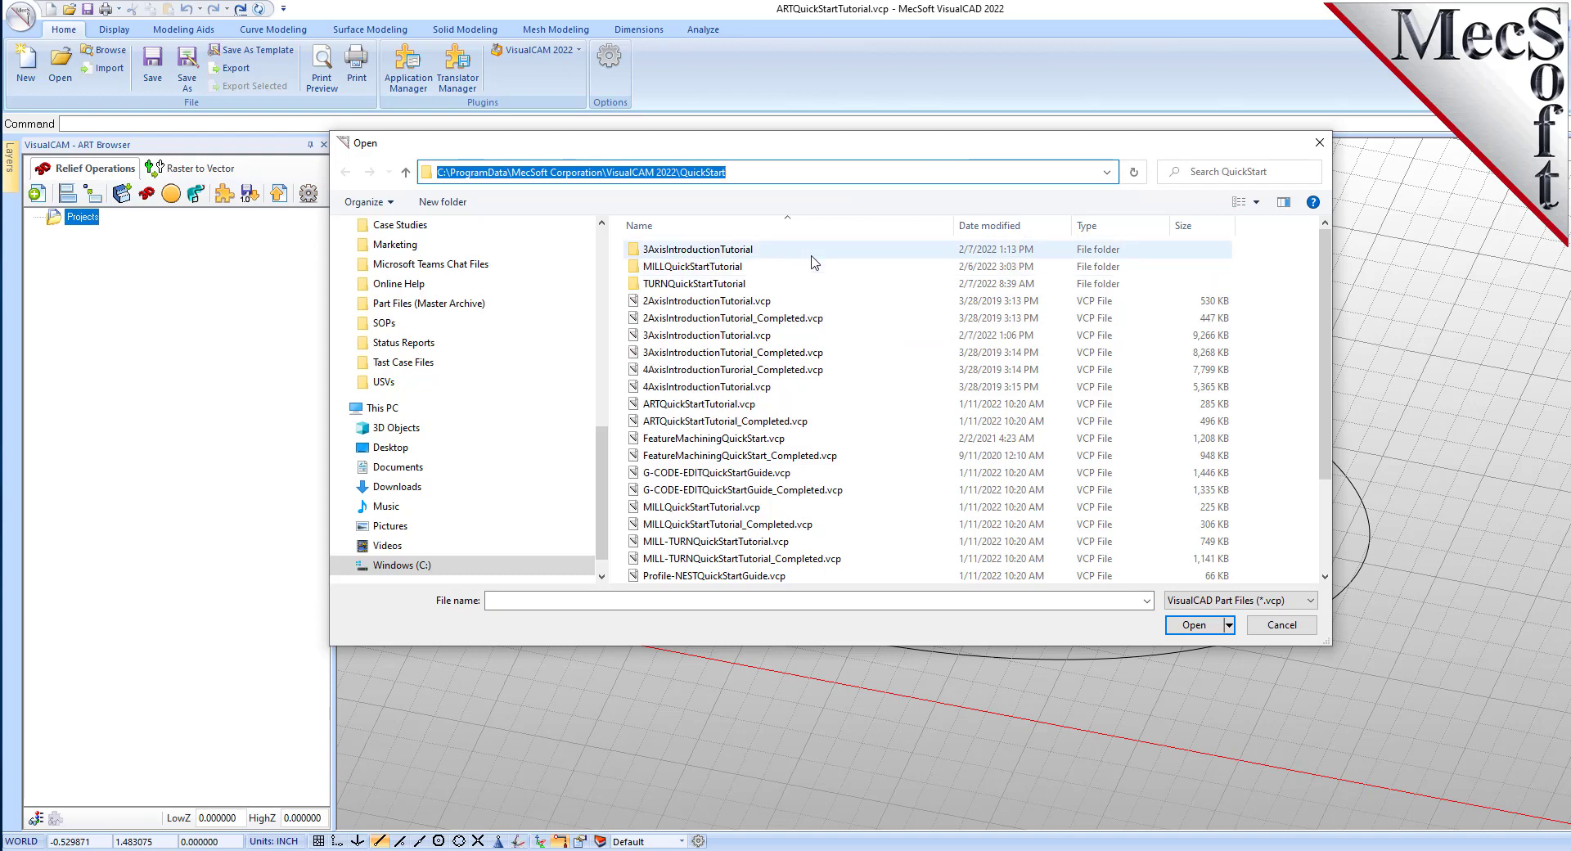
left_click(673, 405)
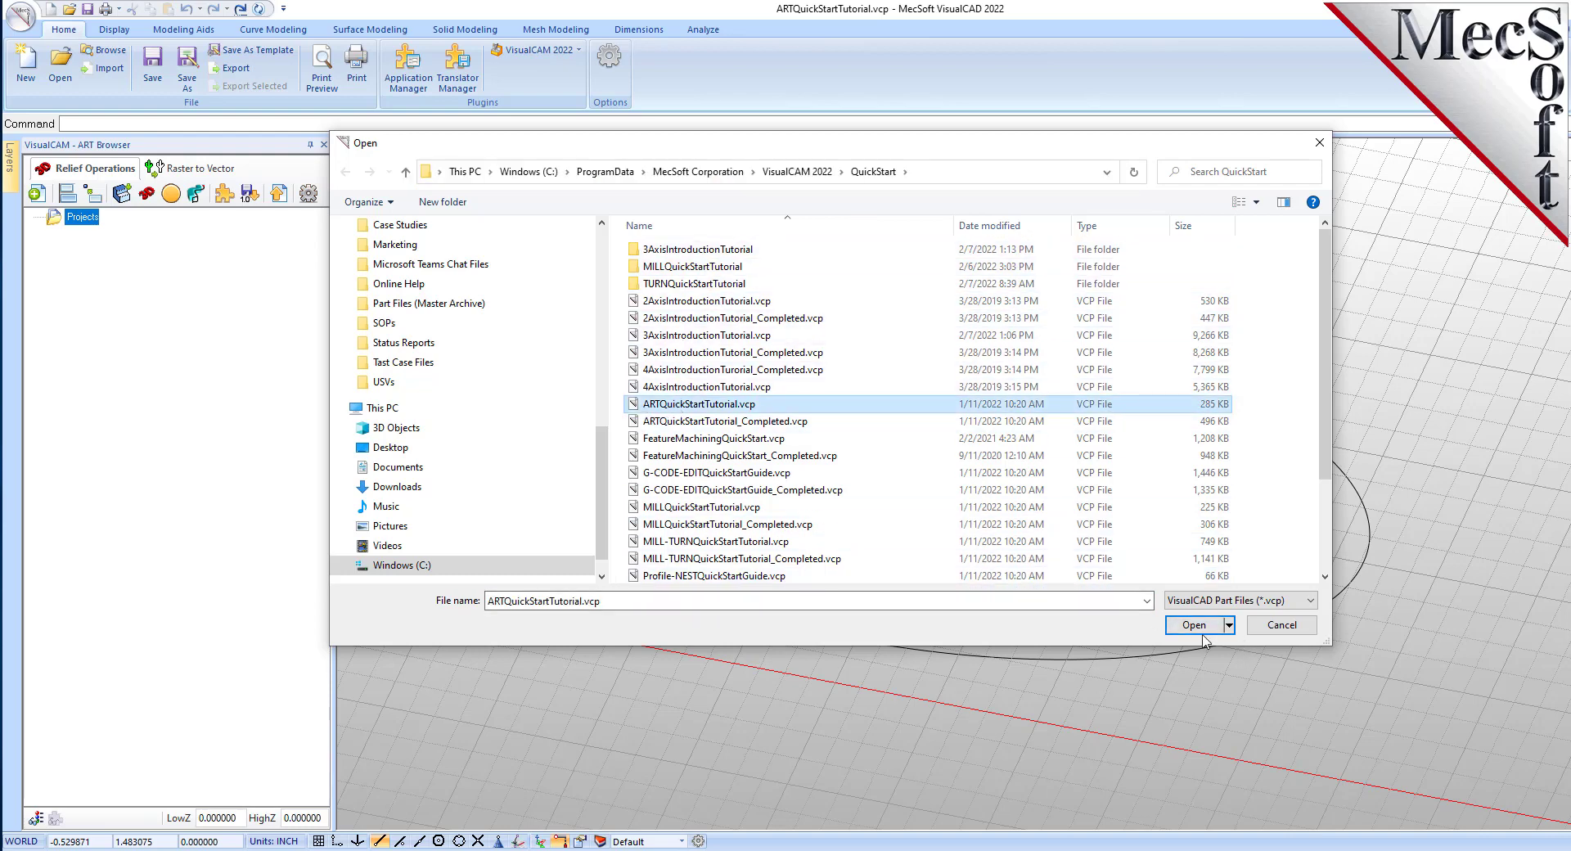
left_click(1281, 625)
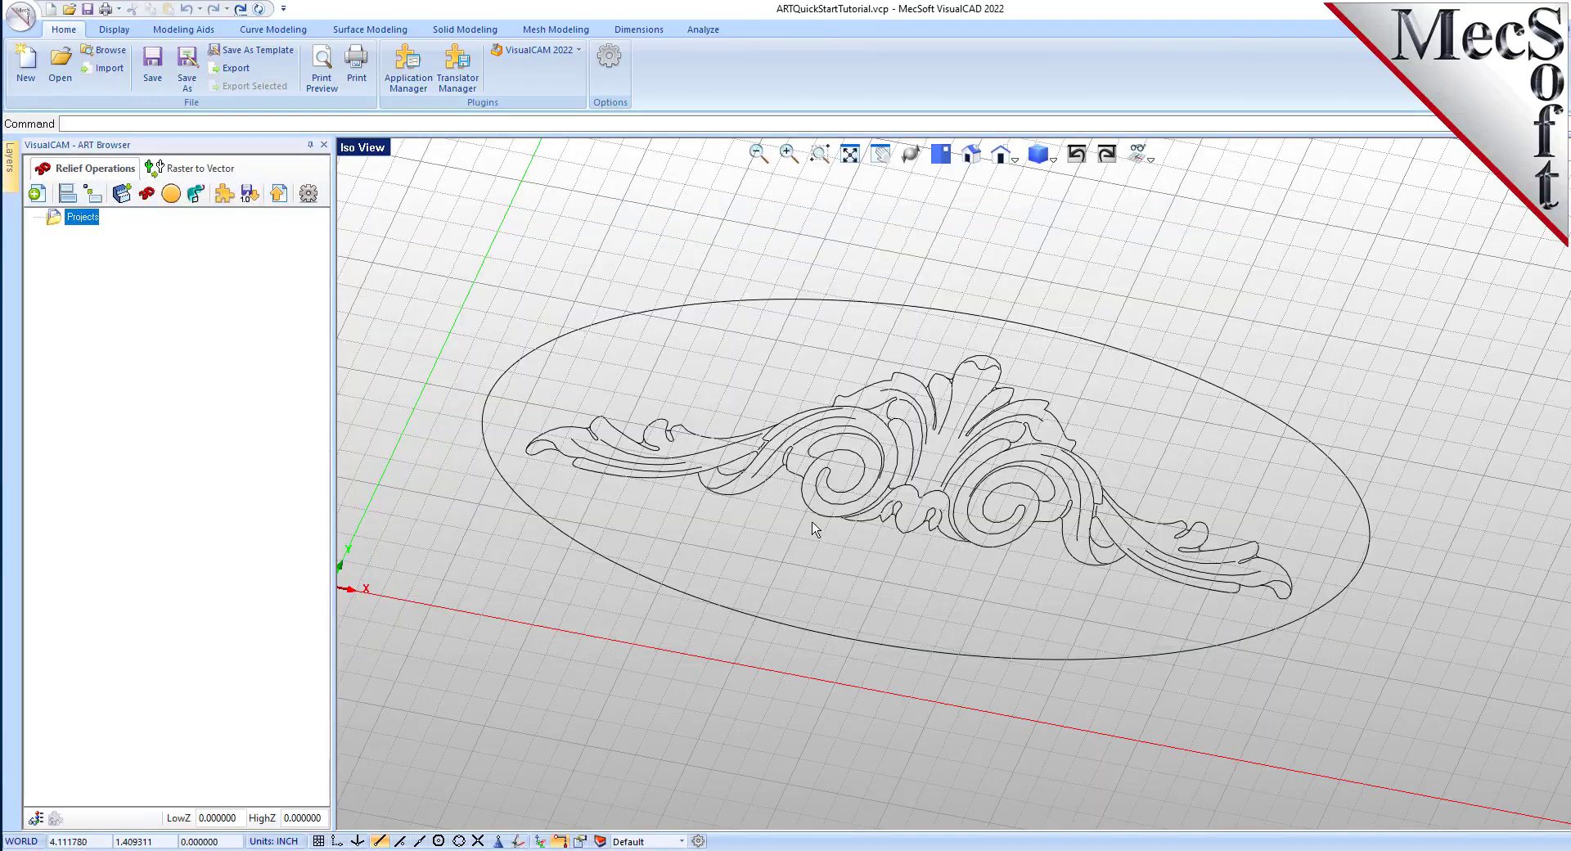
Start a new relief project and set its extents to a length of 4 and a width of 10
left_click(971, 153)
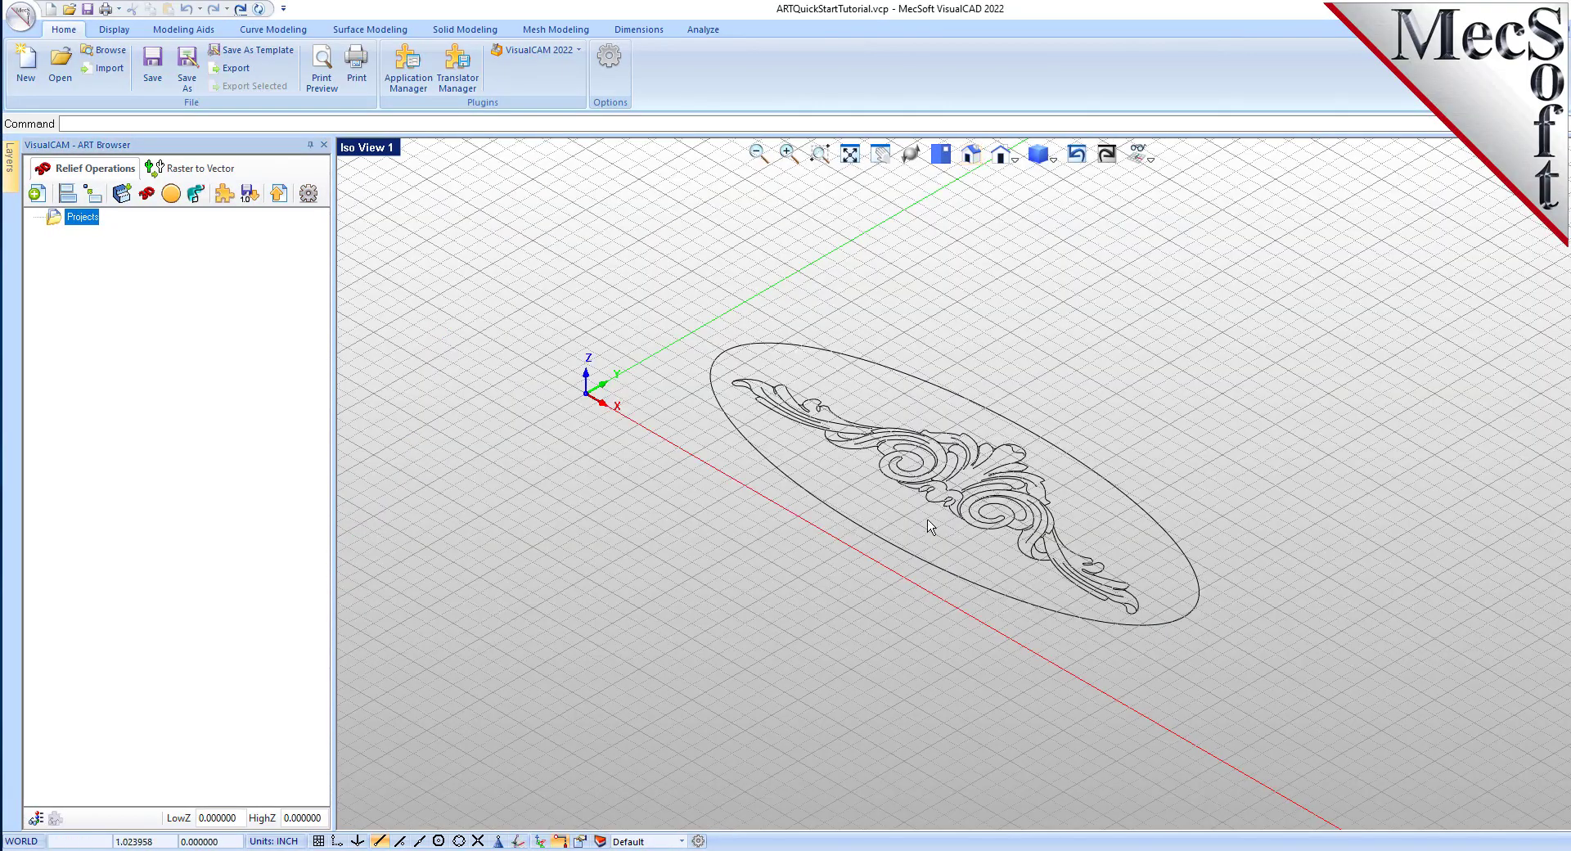
scroll(948, 499, "up", 3)
middle_click_drag(946, 494, 976, 534)
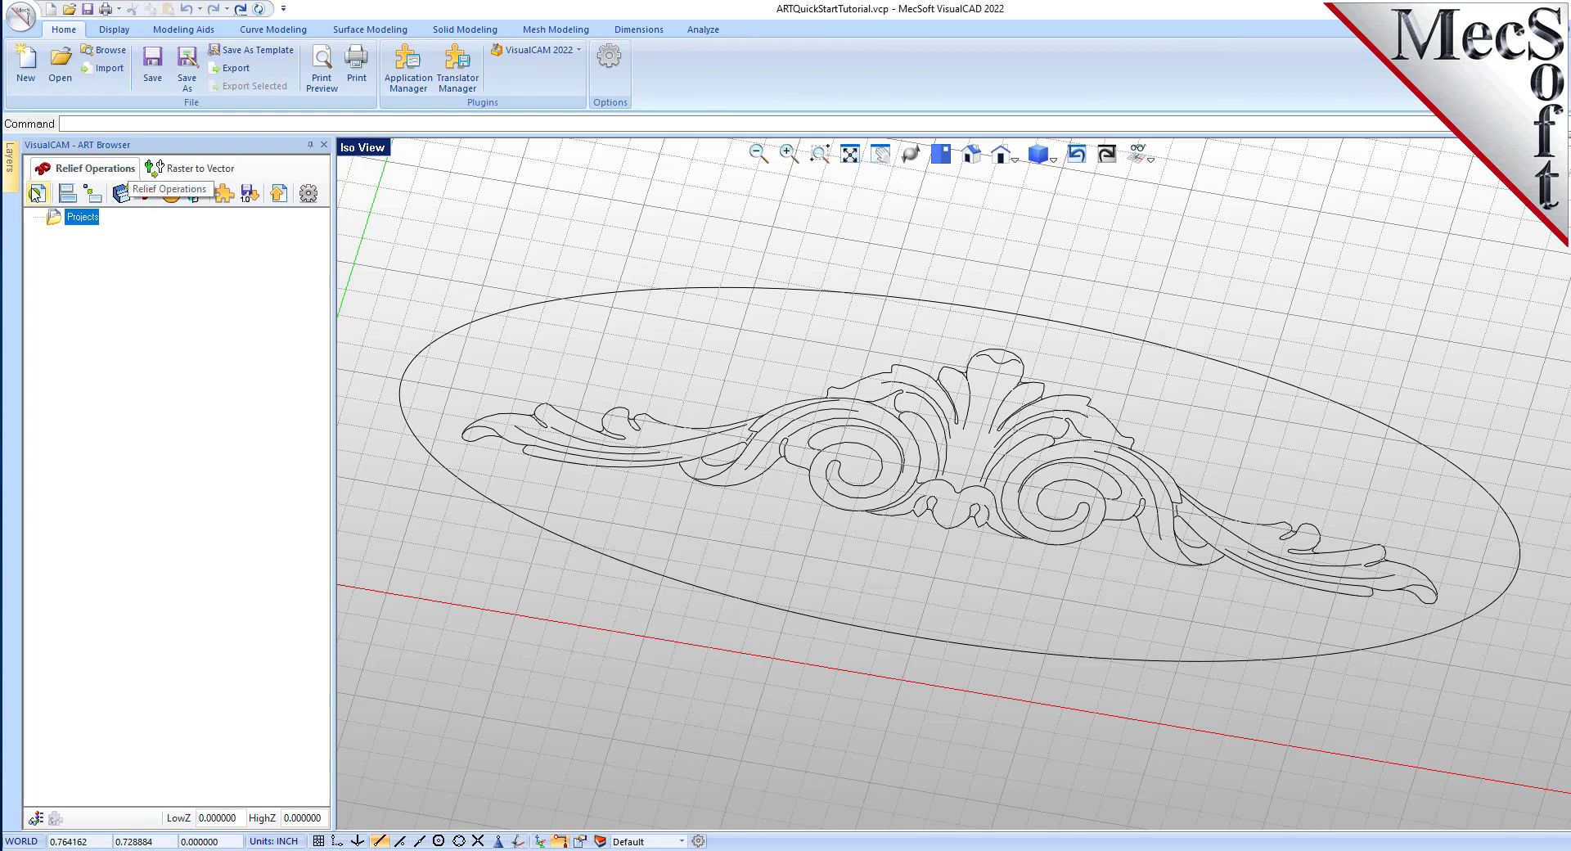
left_click(37, 195)
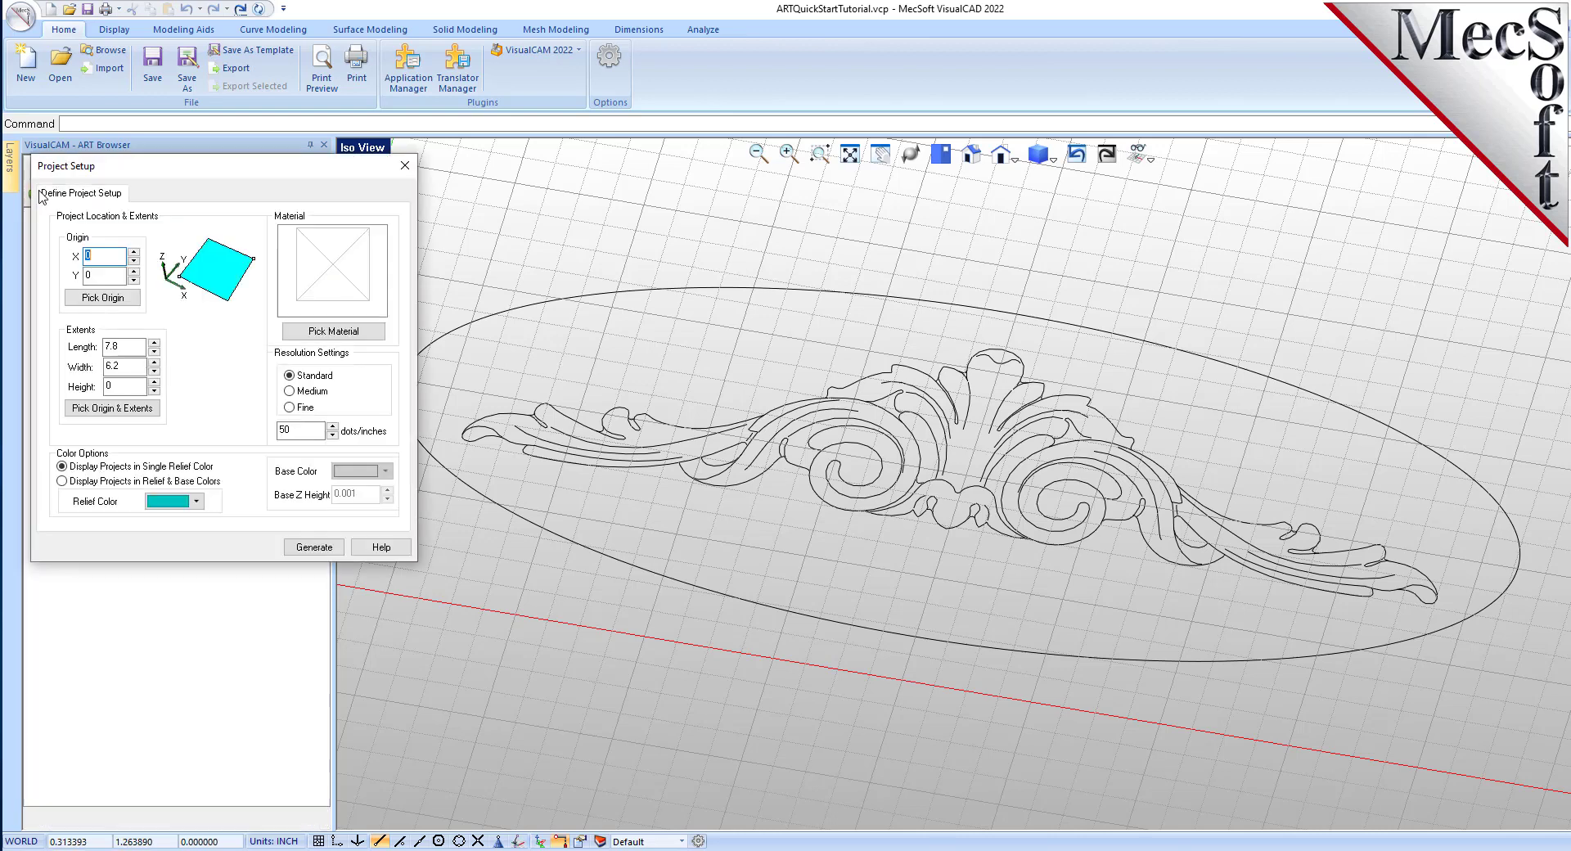
left_click_drag(141, 169, 385, 203)
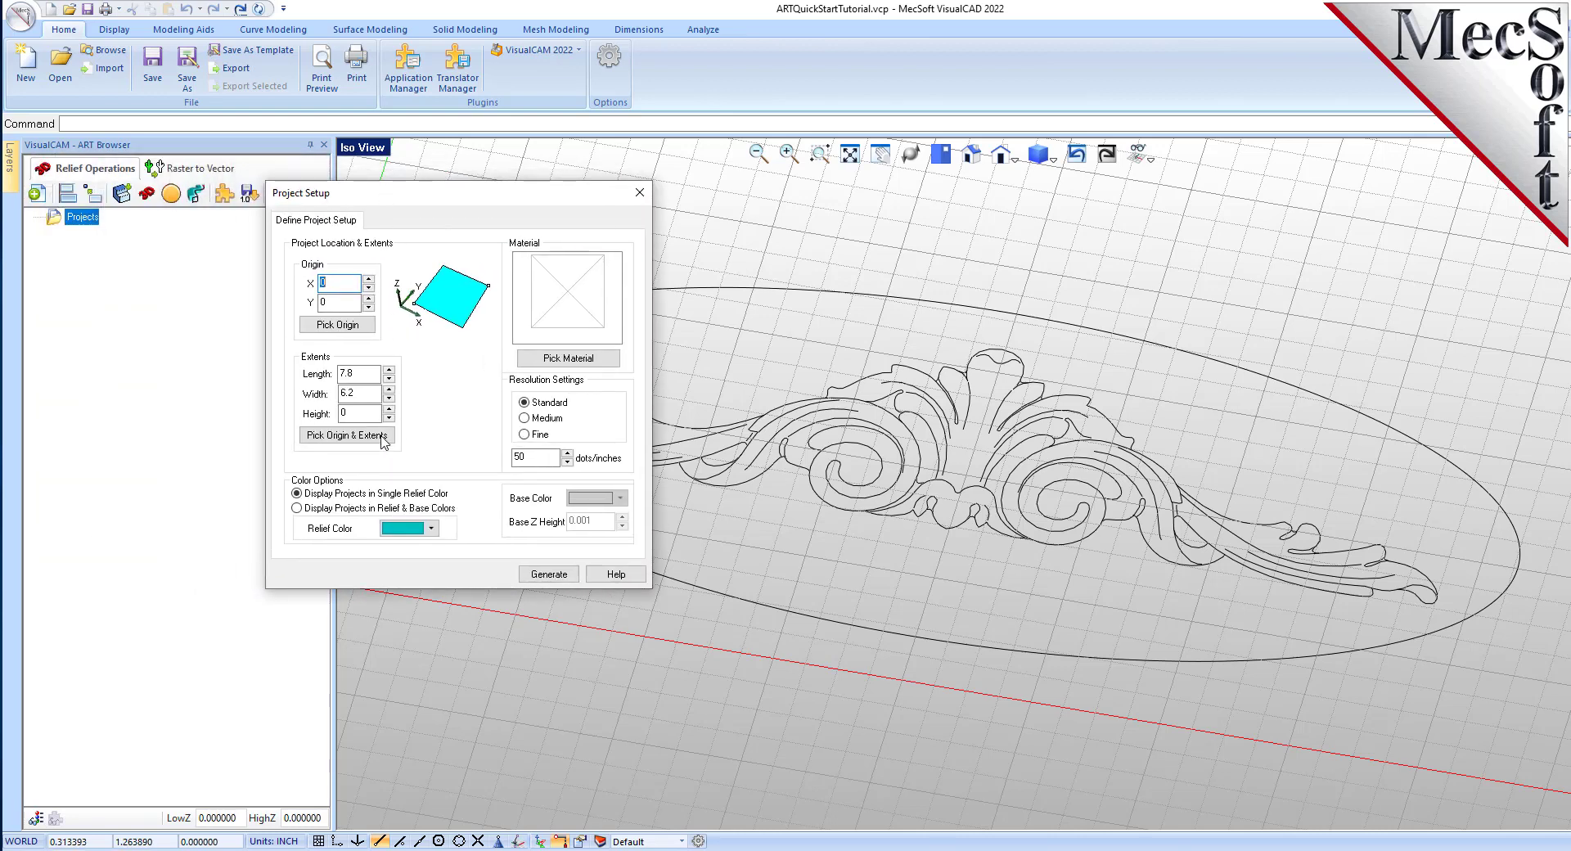
left_click_drag(364, 374, 294, 373)
type("4")
left_click_drag(372, 394, 325, 393)
type("10")
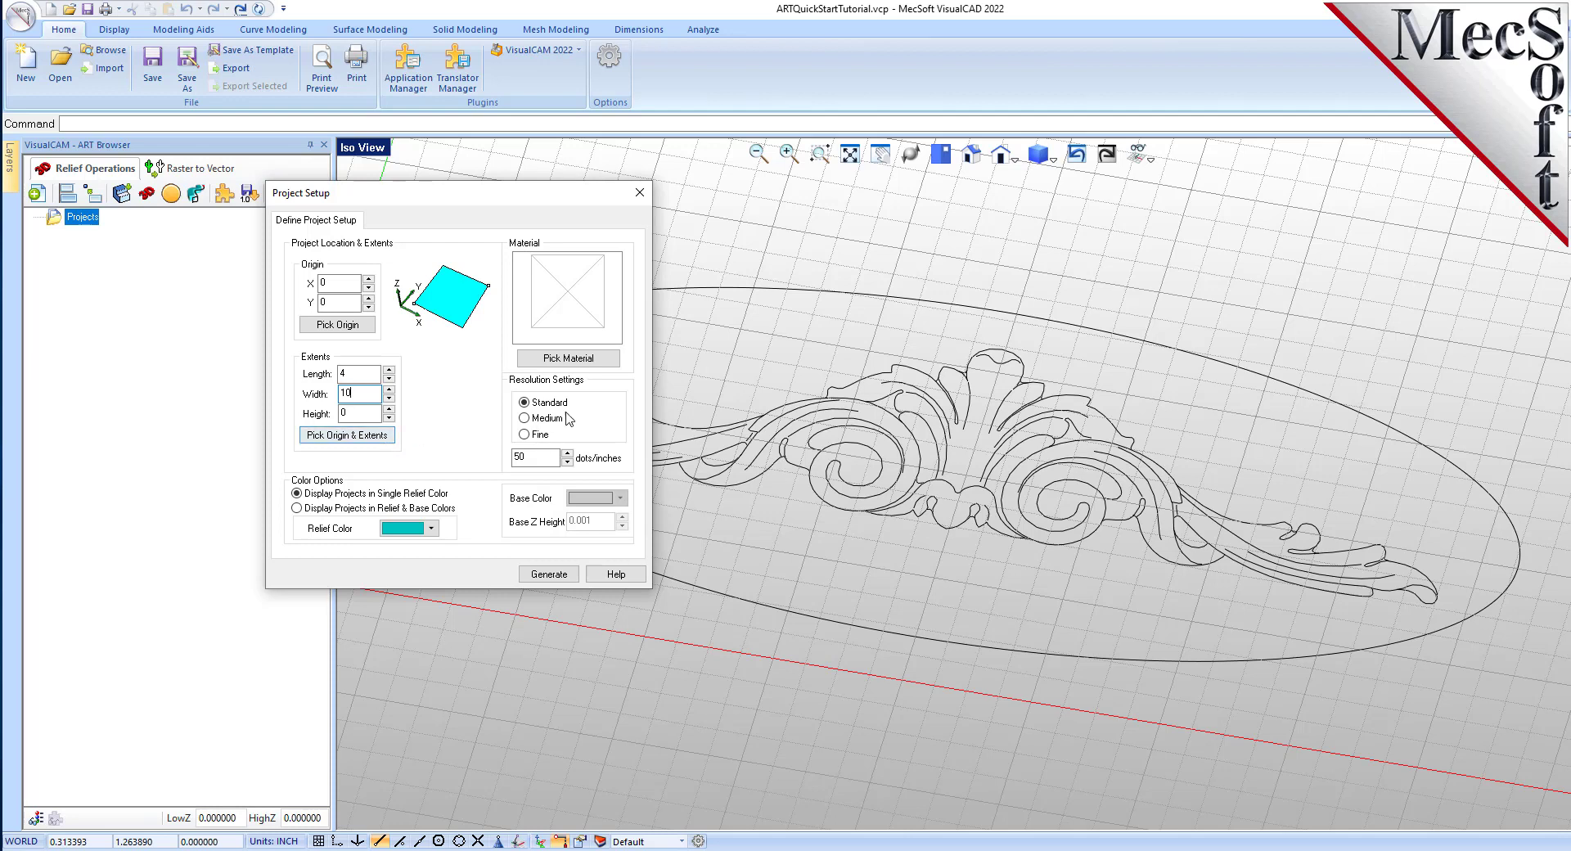
Set the project's resolution to Fine and generate the project
left_click(527, 435)
key("Tab")
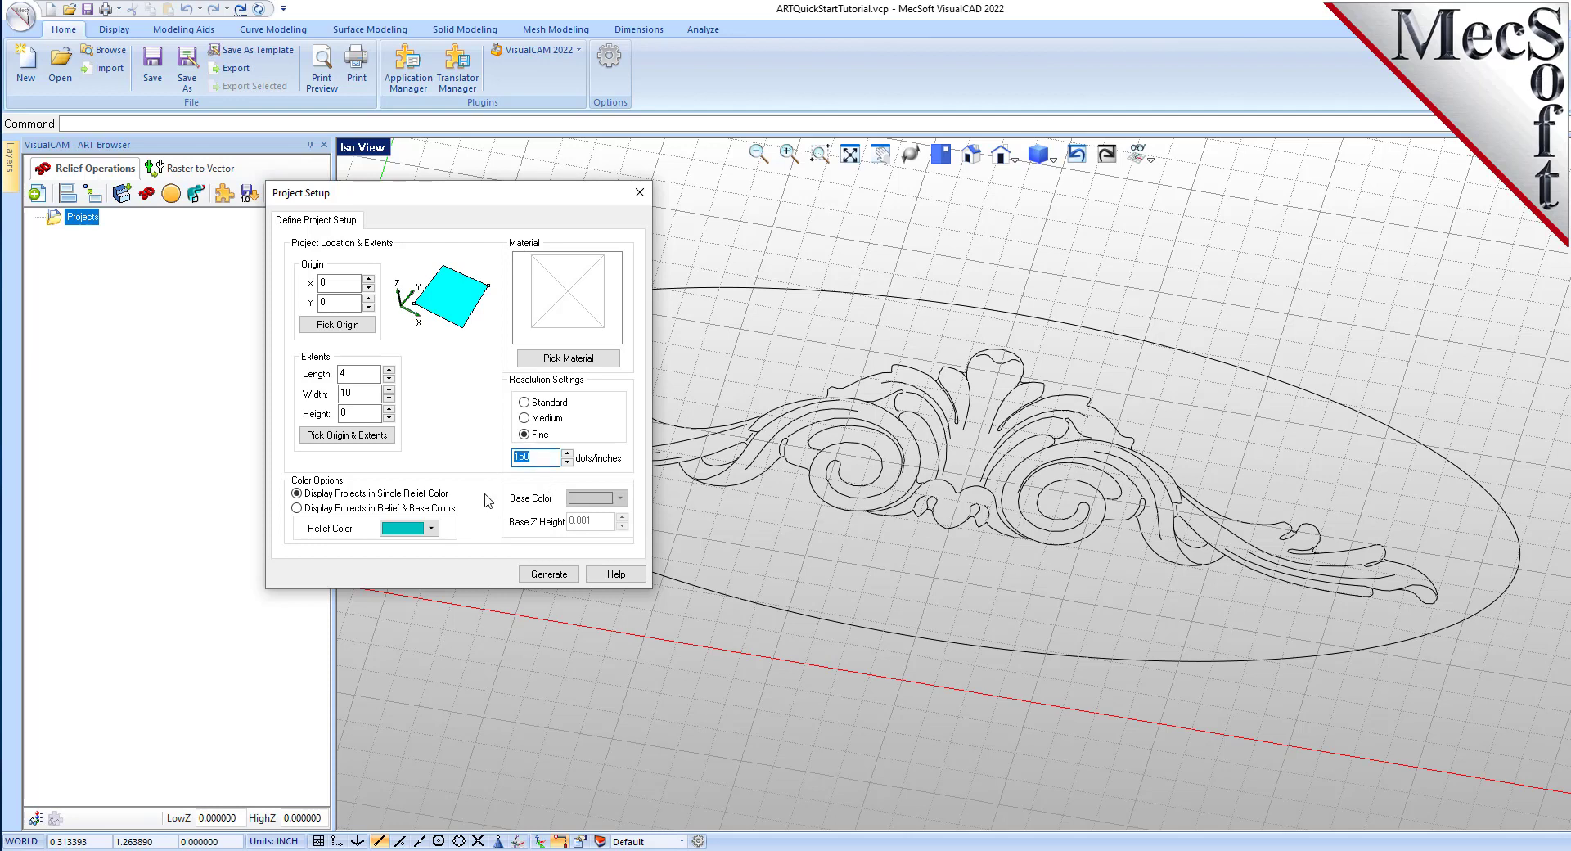
left_click(560, 576)
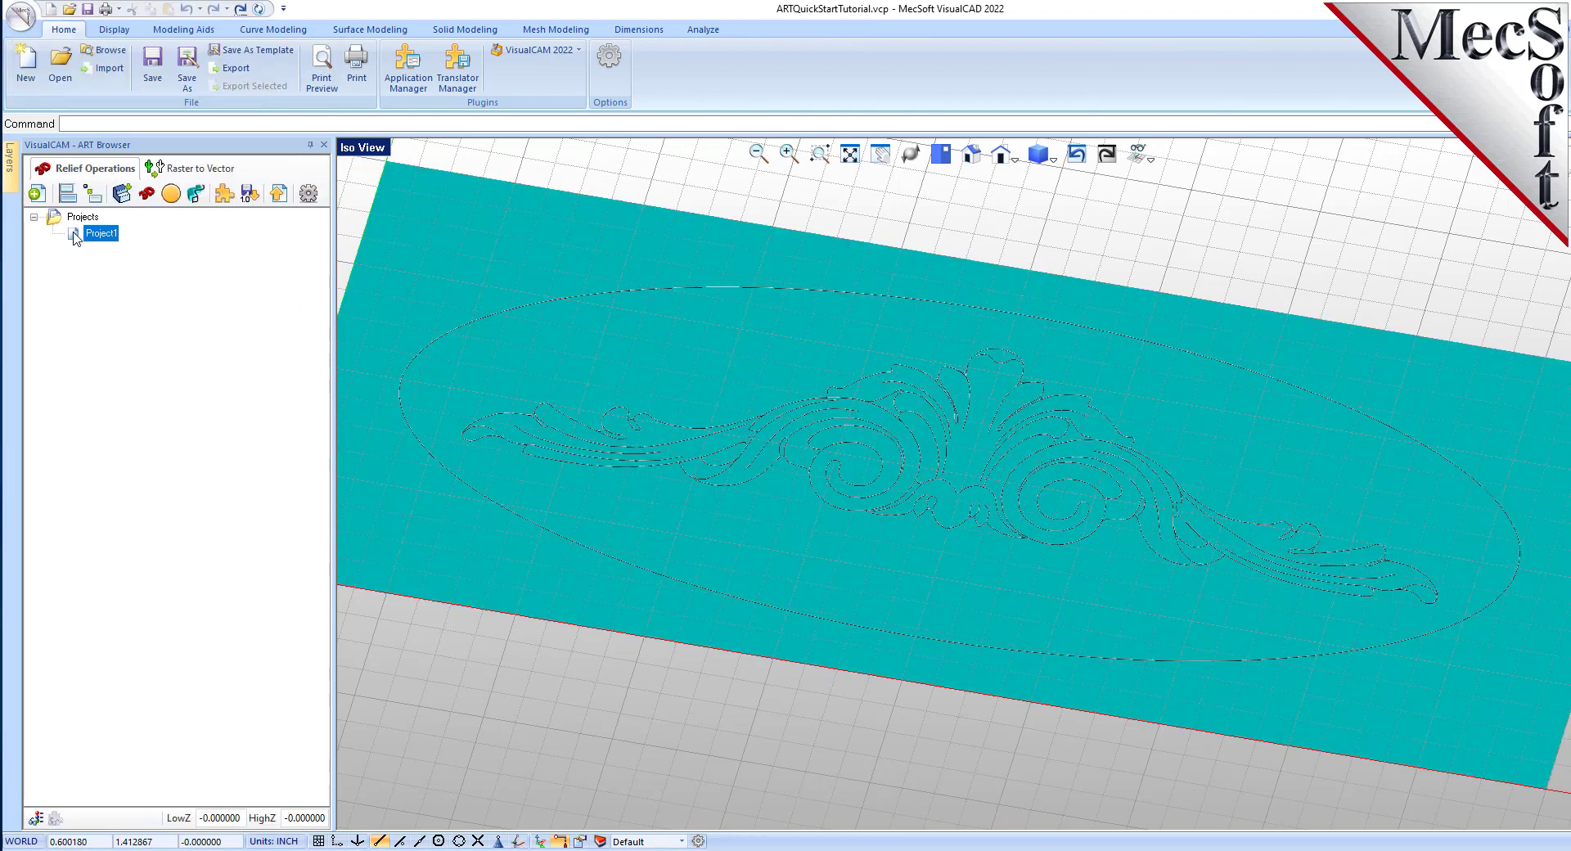
scroll(902, 438, "down", 2)
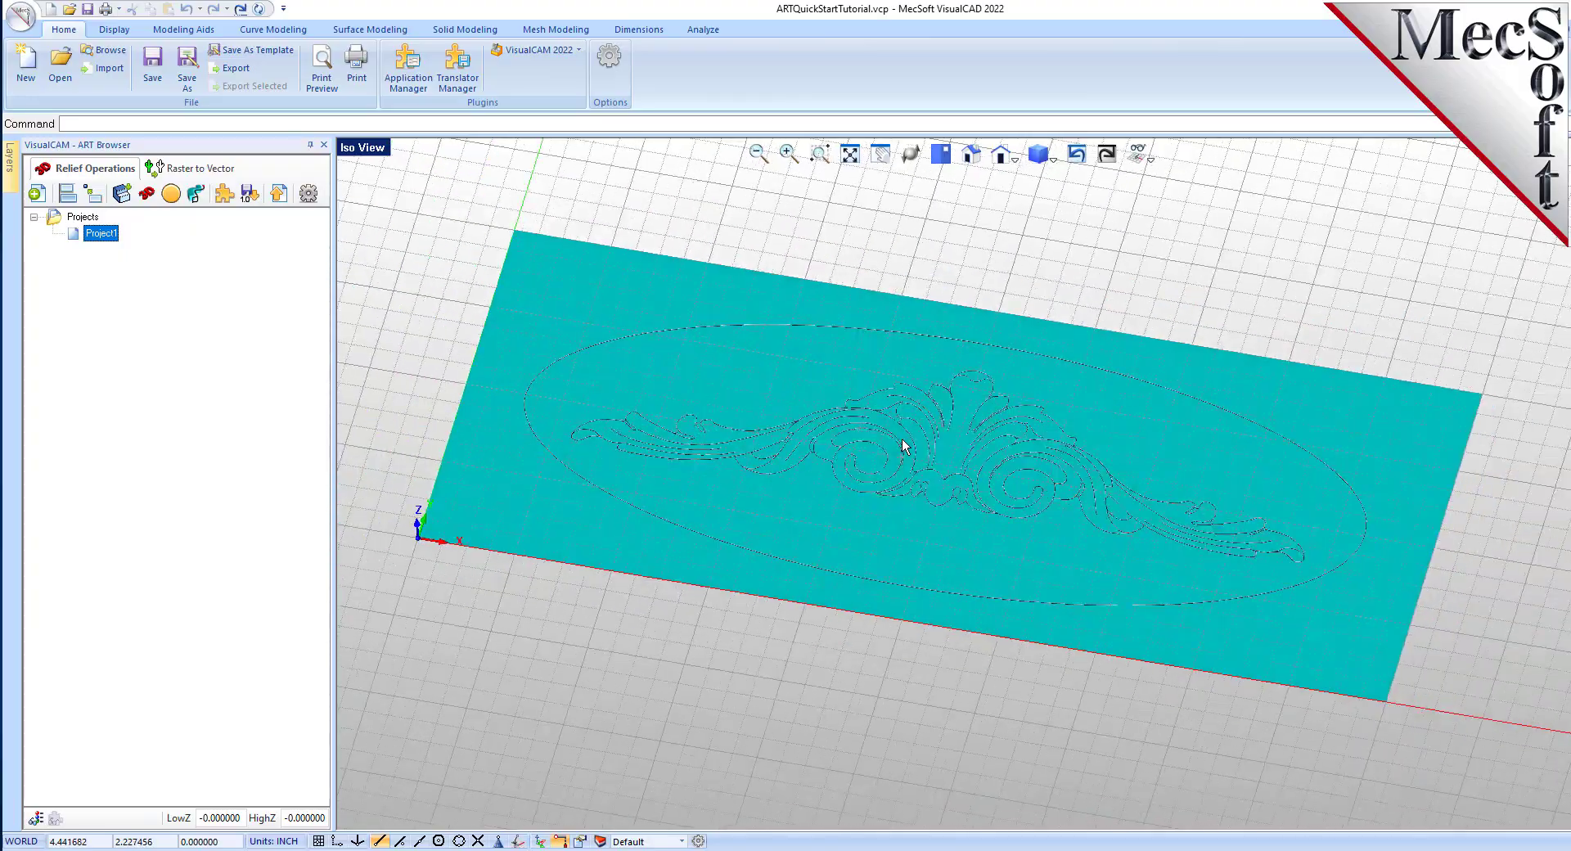
middle_click_drag(901, 439, 817, 556)
scroll(883, 470, "up", 3)
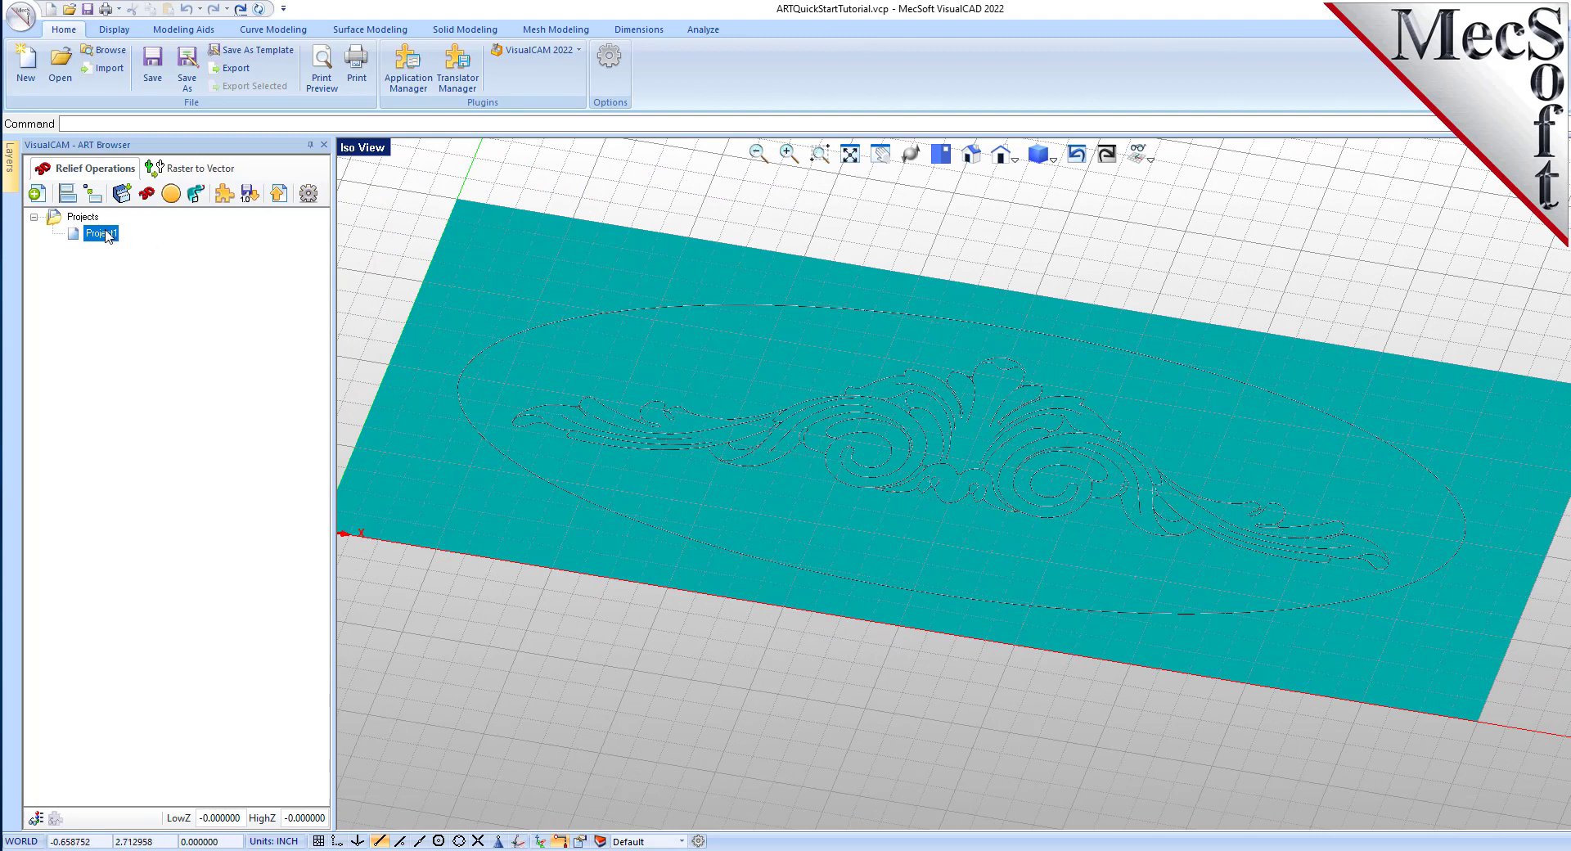
right_click(107, 236)
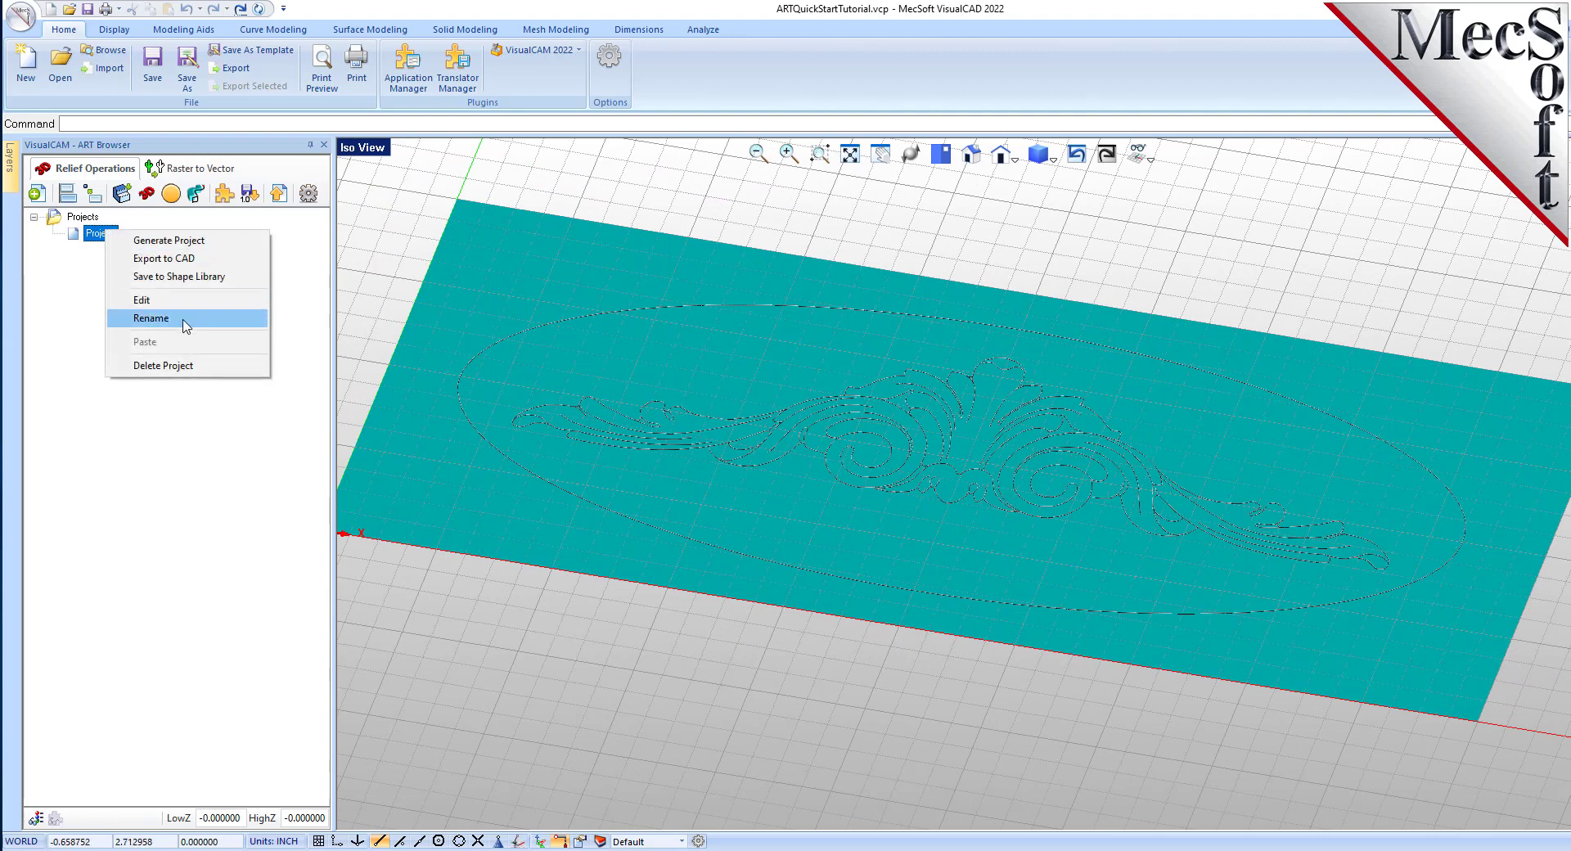
left_click(305, 309)
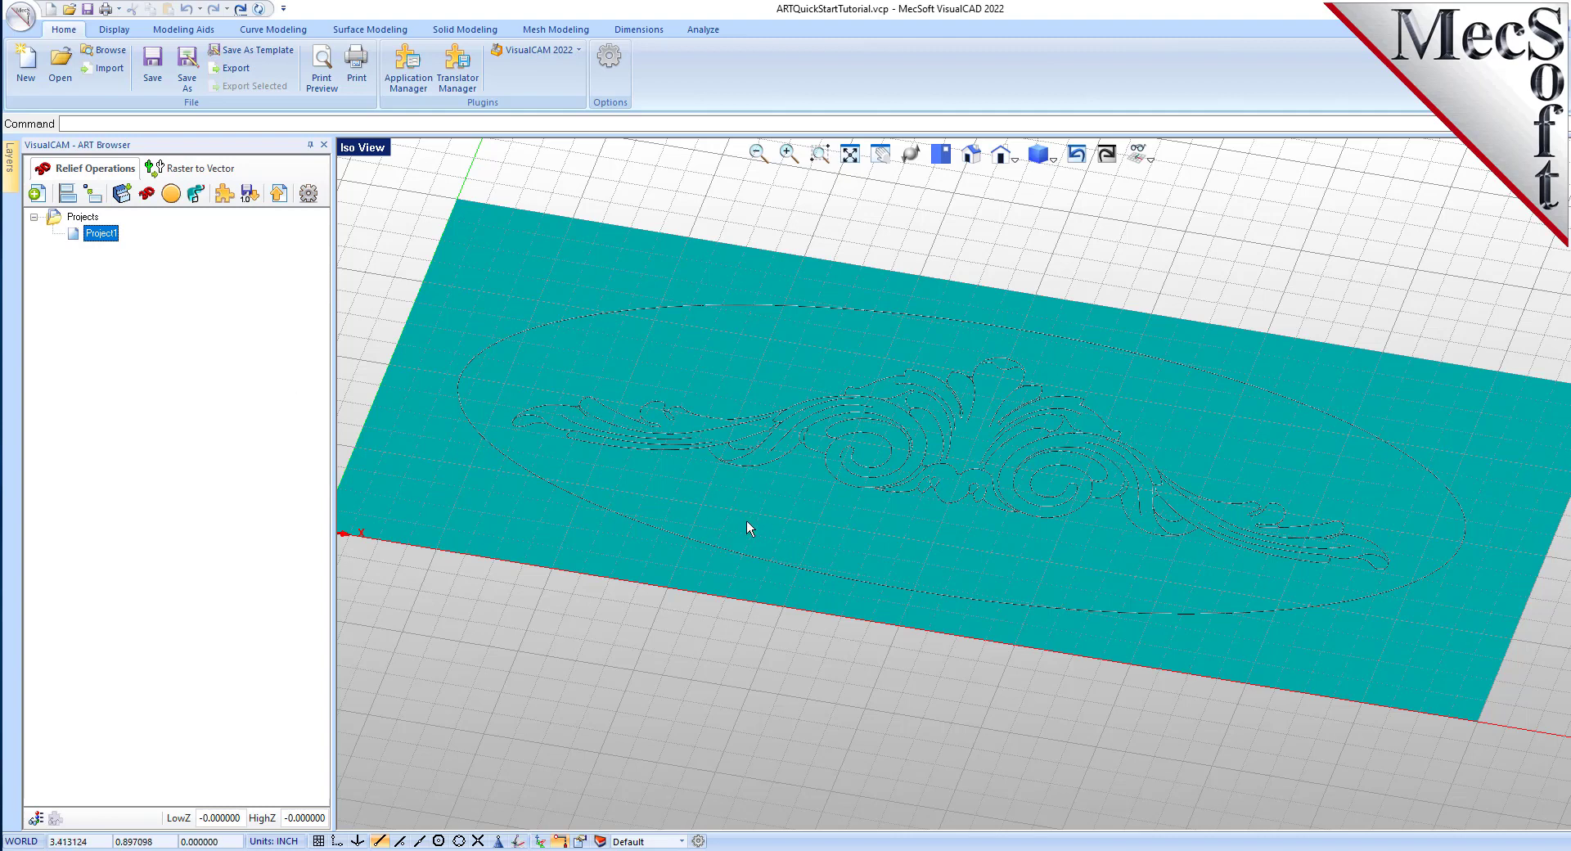
Start a swept volume of type Add and enlarge its rounded cross section to a radius of about 0.25
scroll(743, 518, "down", 1)
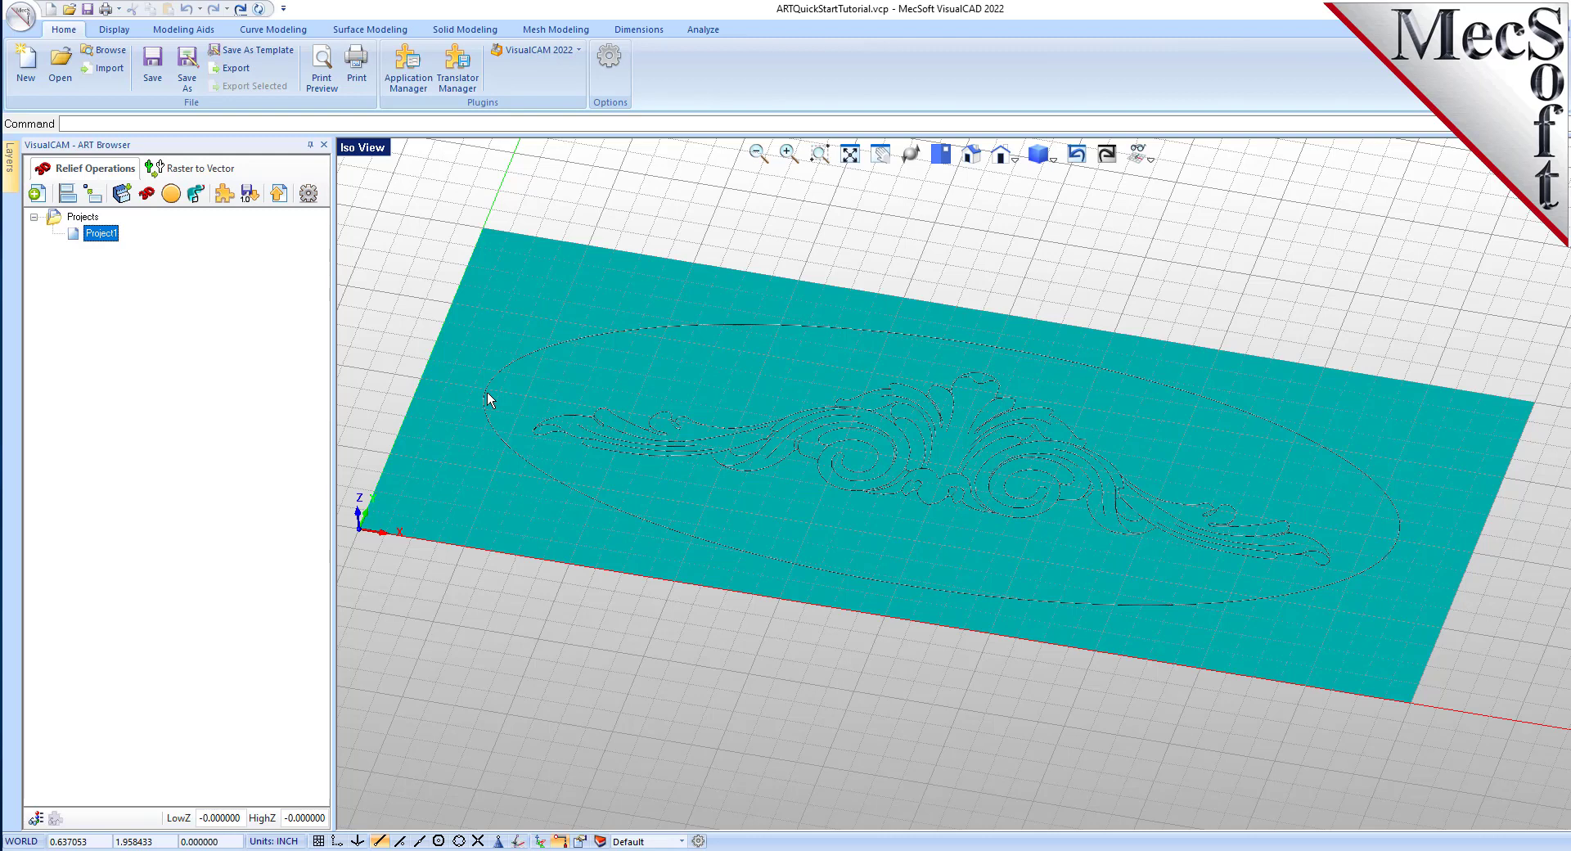
left_click(196, 194)
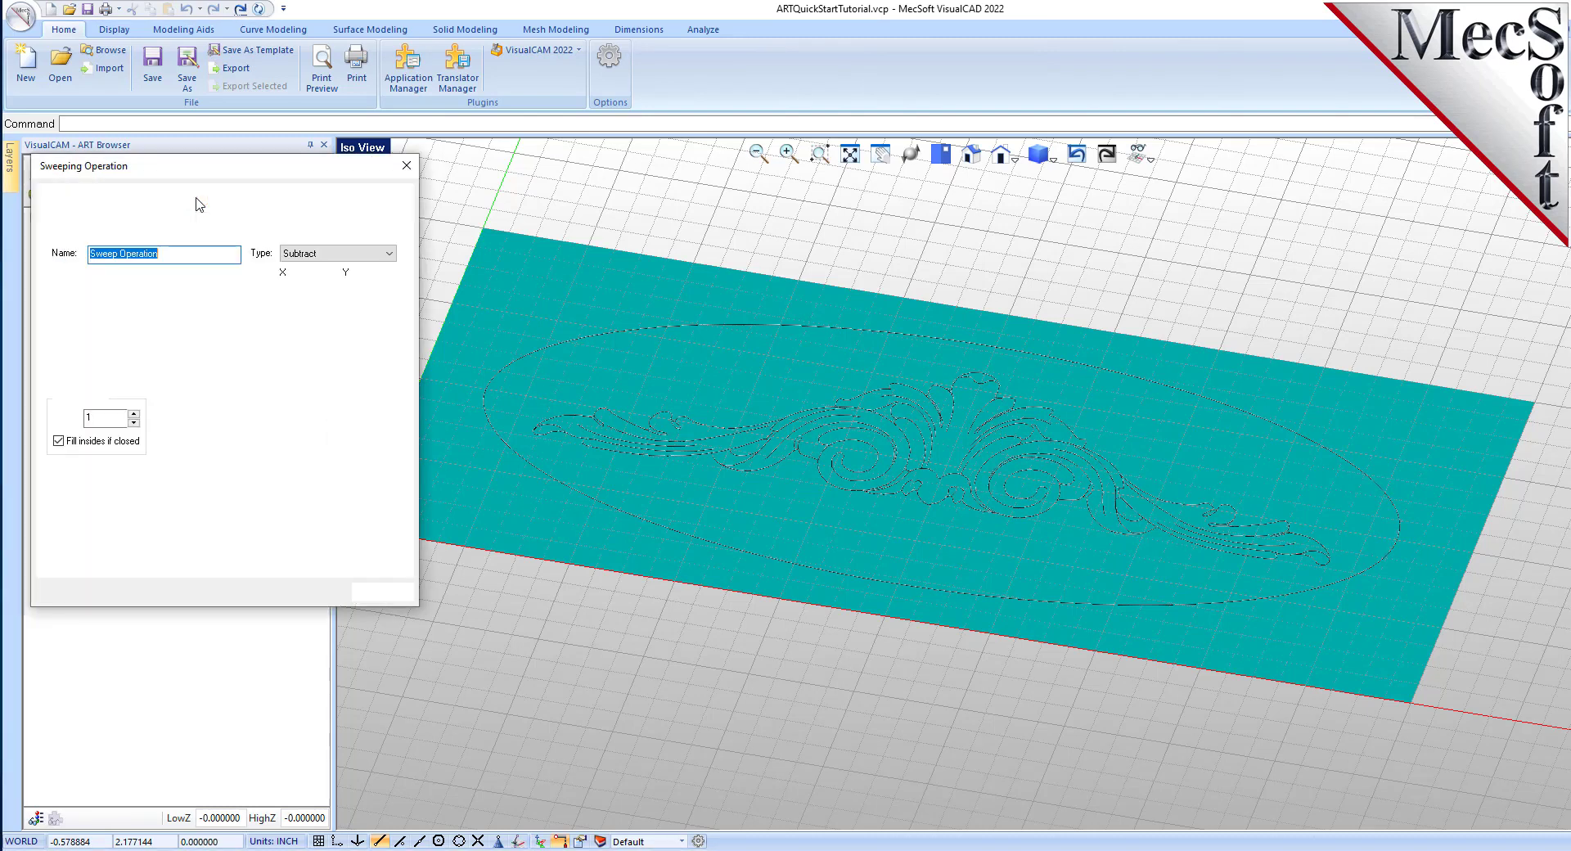
left_click_drag(233, 175, 434, 230)
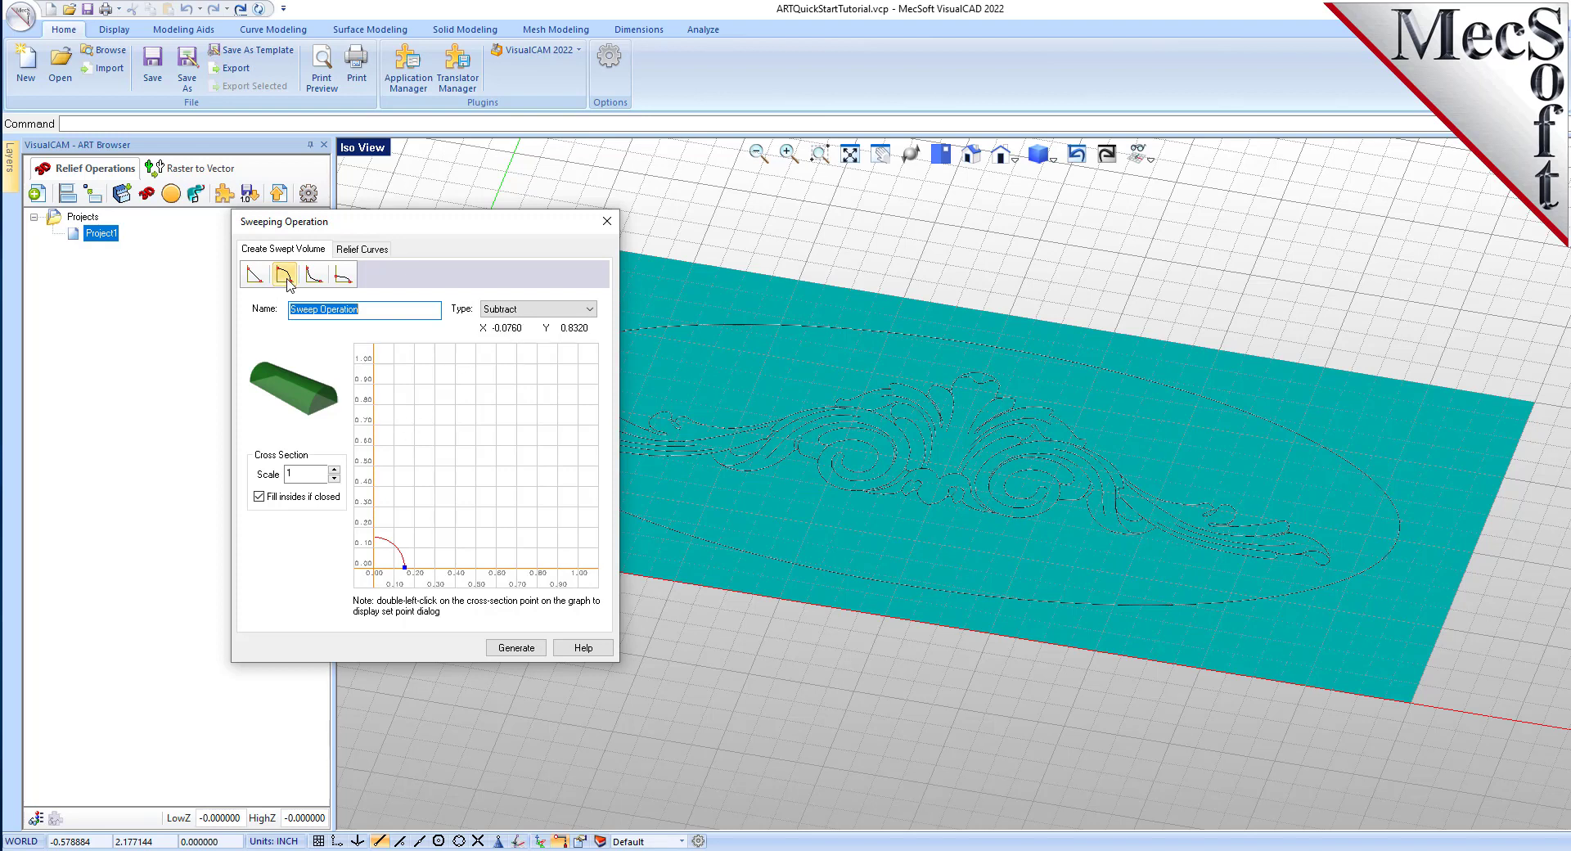
left_click(590, 308)
left_click(500, 325)
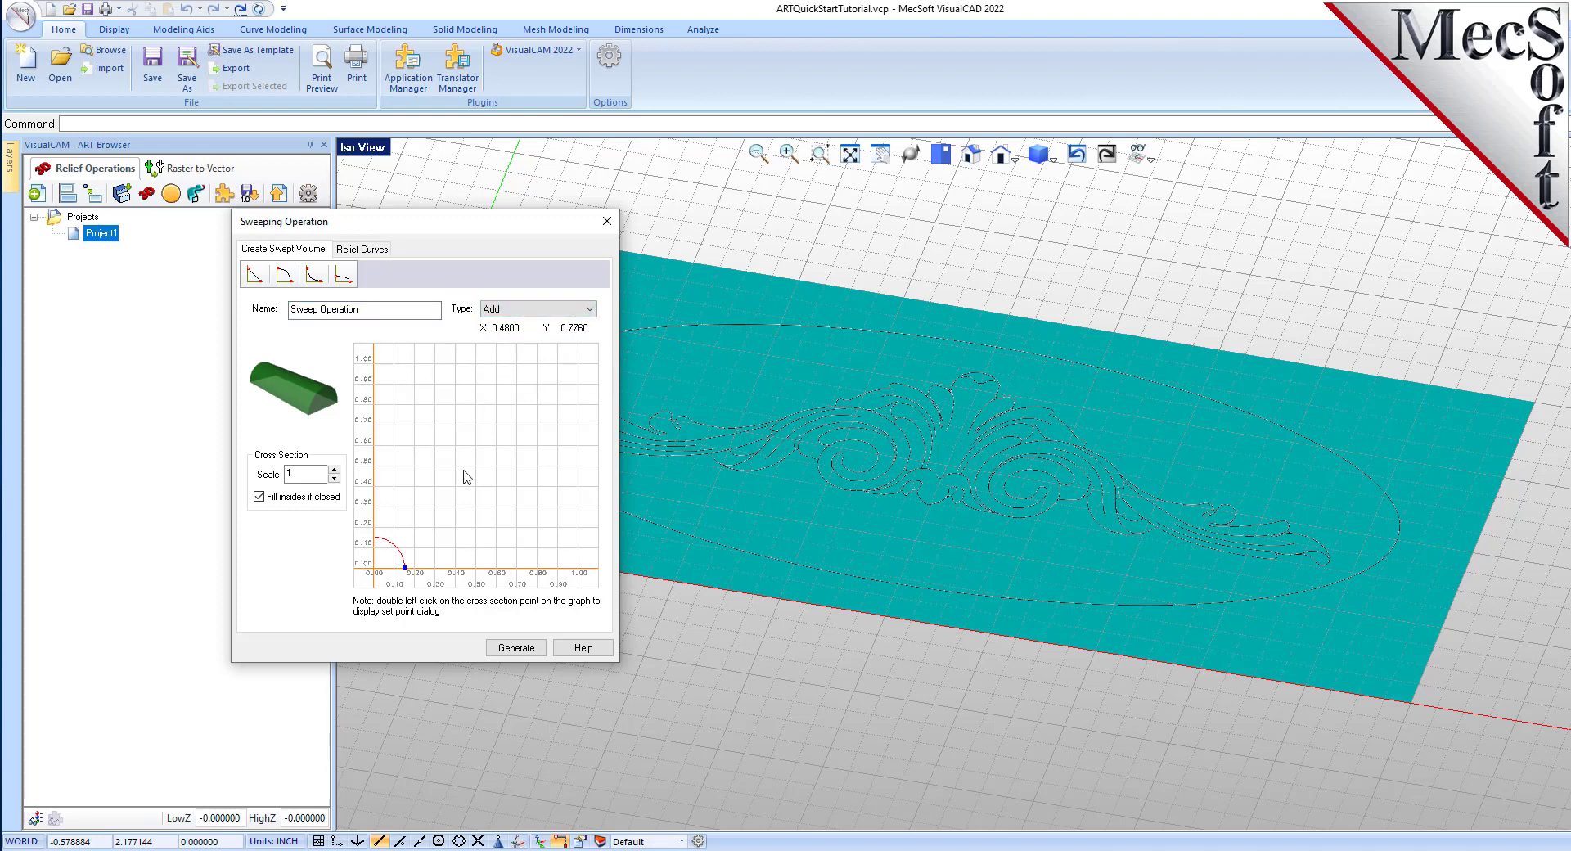
double_click(299, 474)
mouse_move(404, 567)
left_mouse_down()
mouse_move(610, 574)
mouse_move(378, 569)
mouse_move(426, 567)
left_mouse_up()
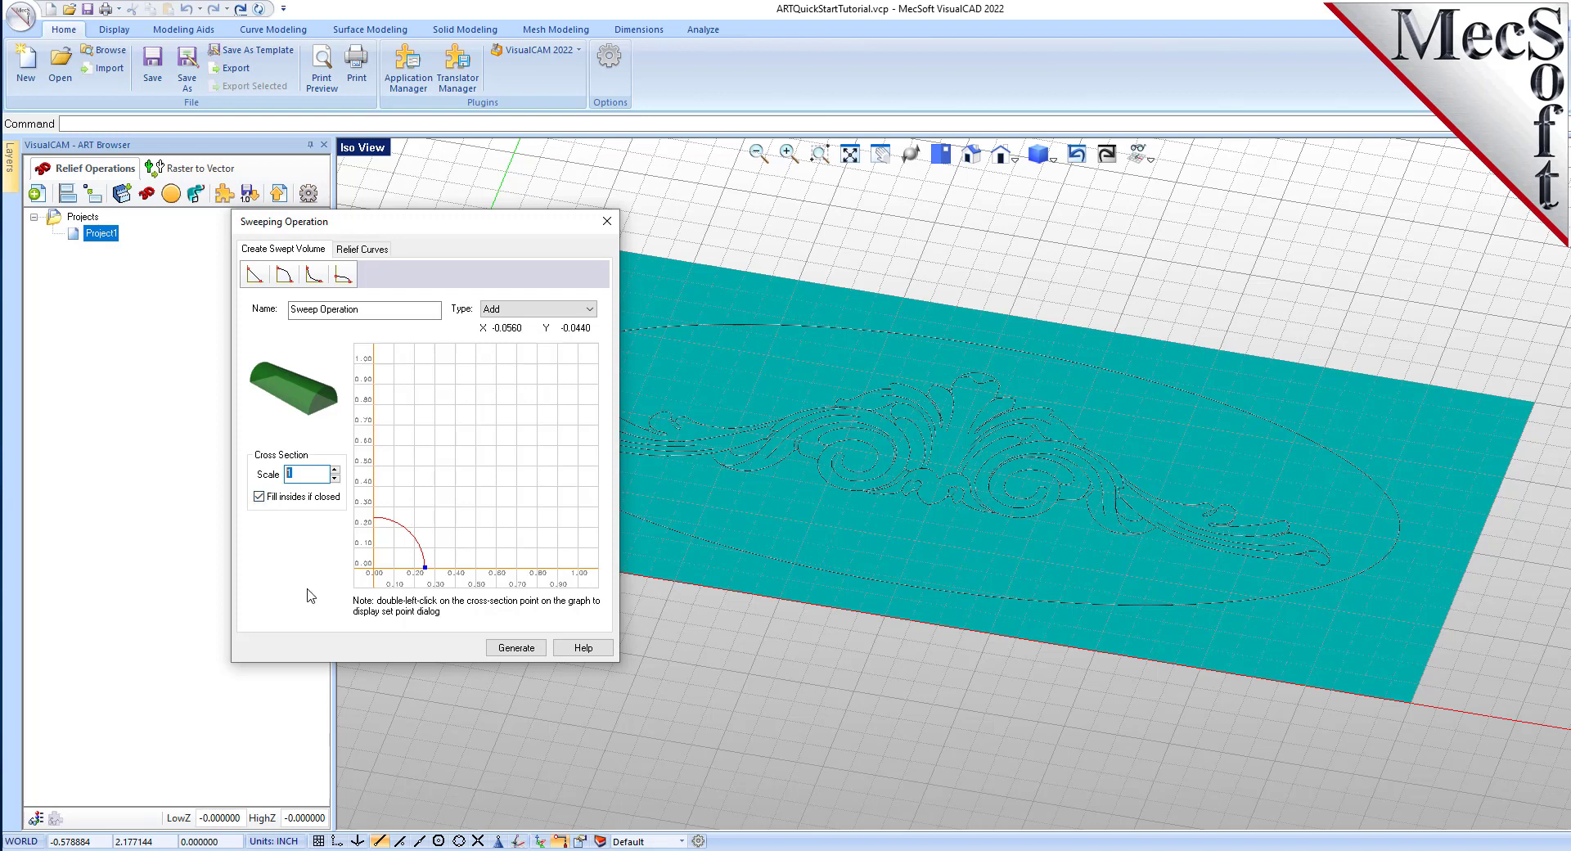
Use the outer ellipse as the sweep's border curve and generate the swept volume
left_click(365, 252)
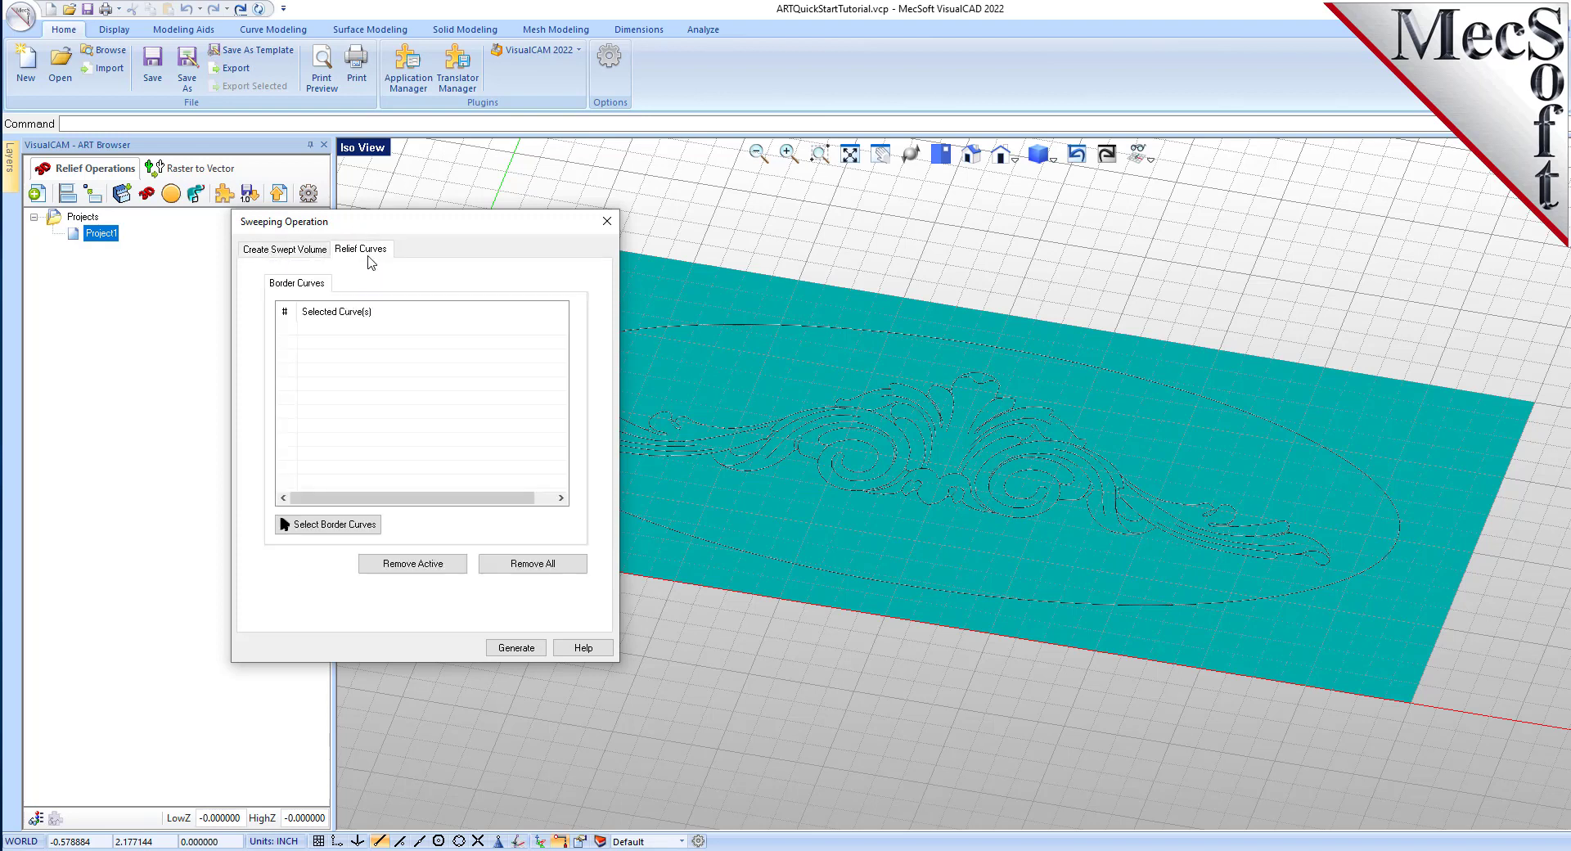
left_click(339, 528)
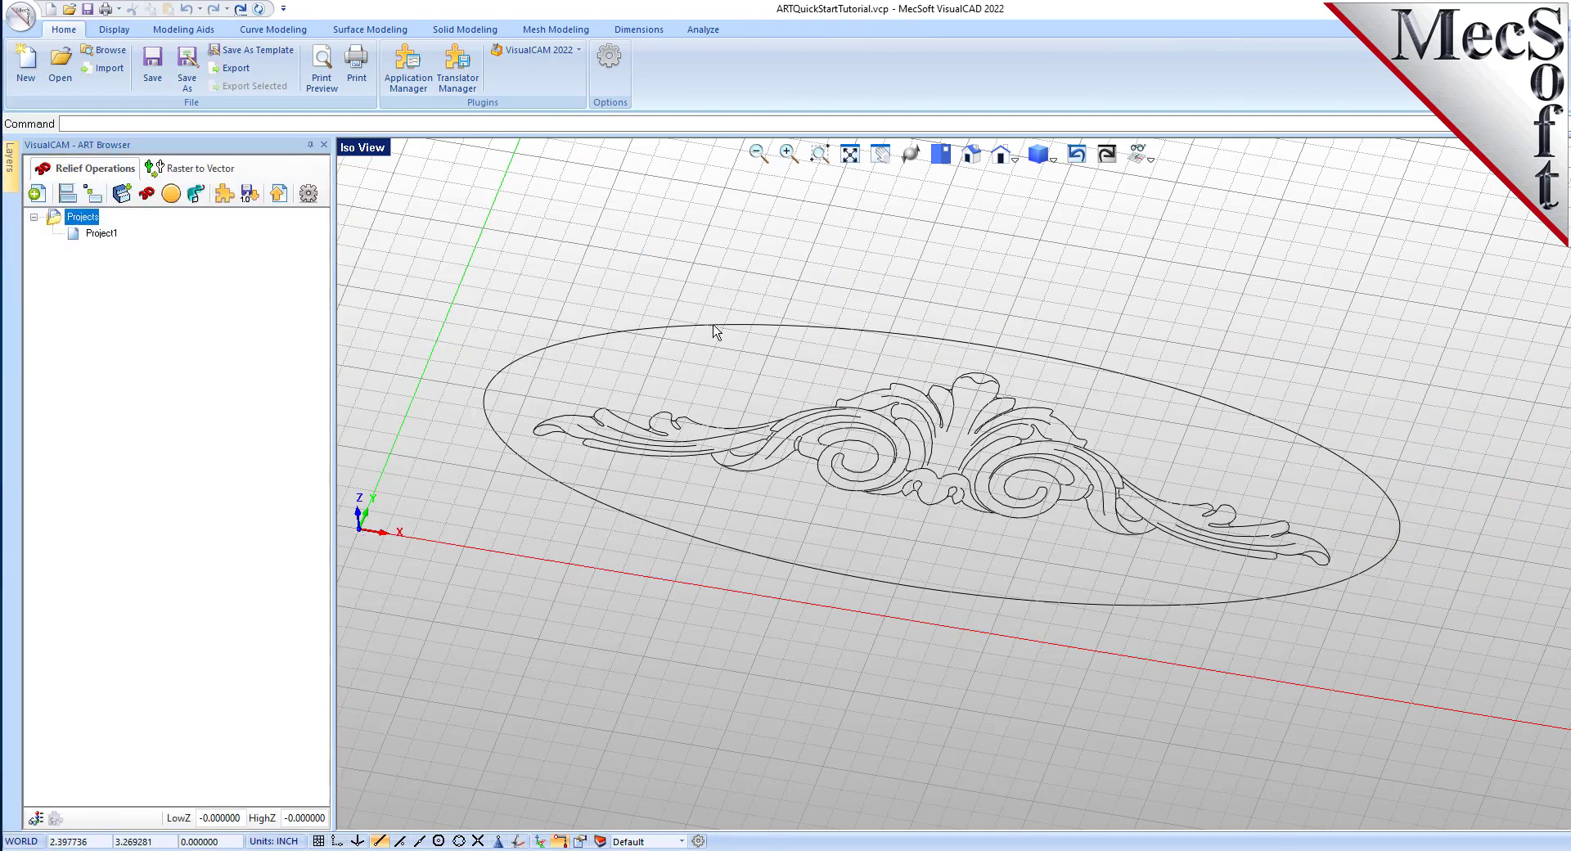
left_click(713, 325)
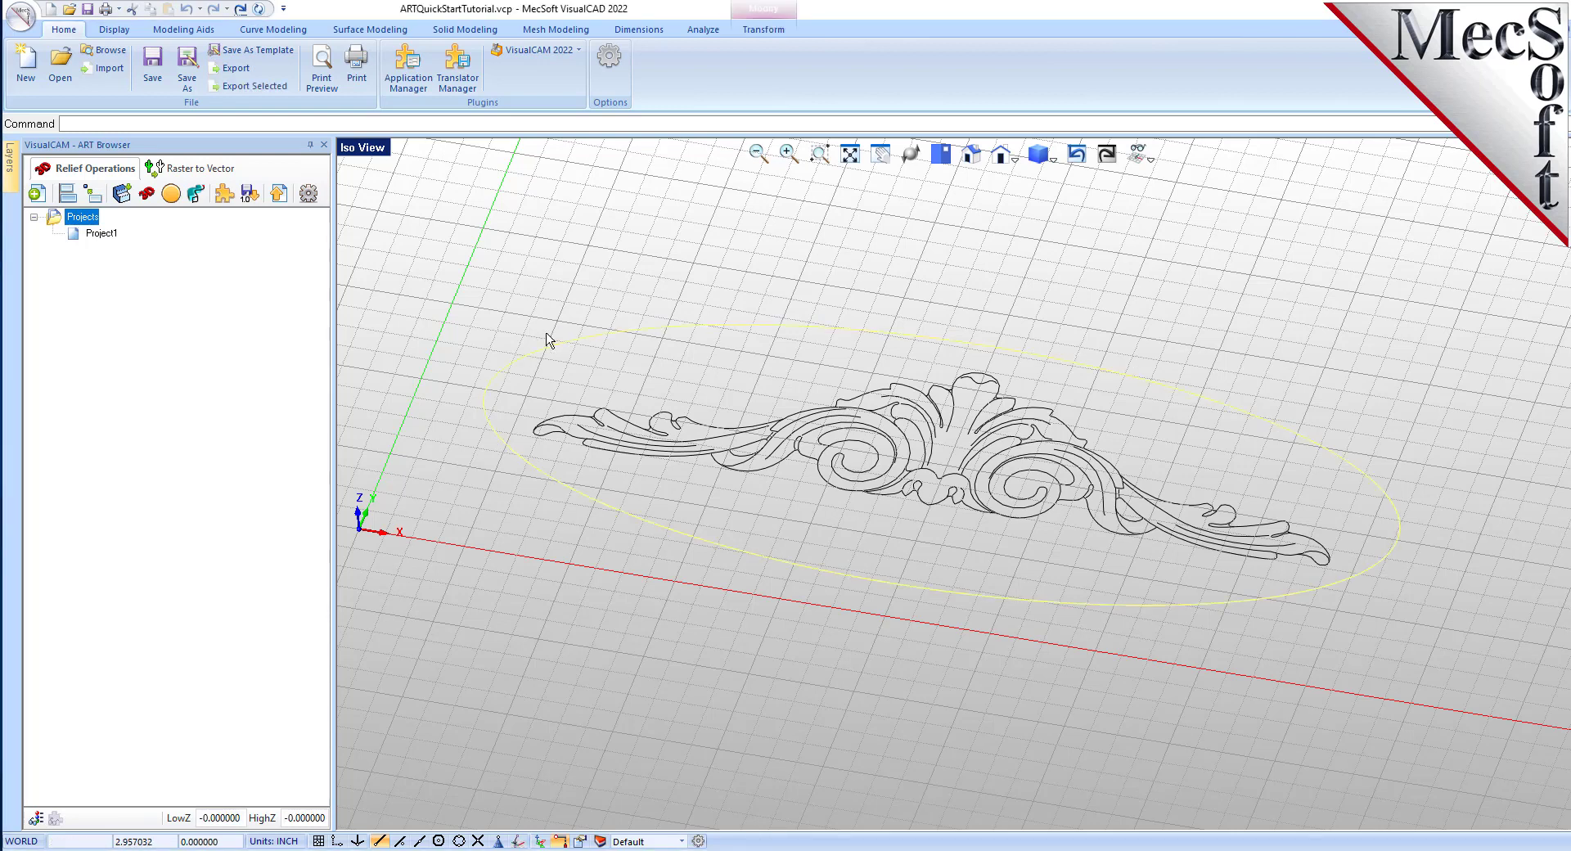
right_click(622, 563)
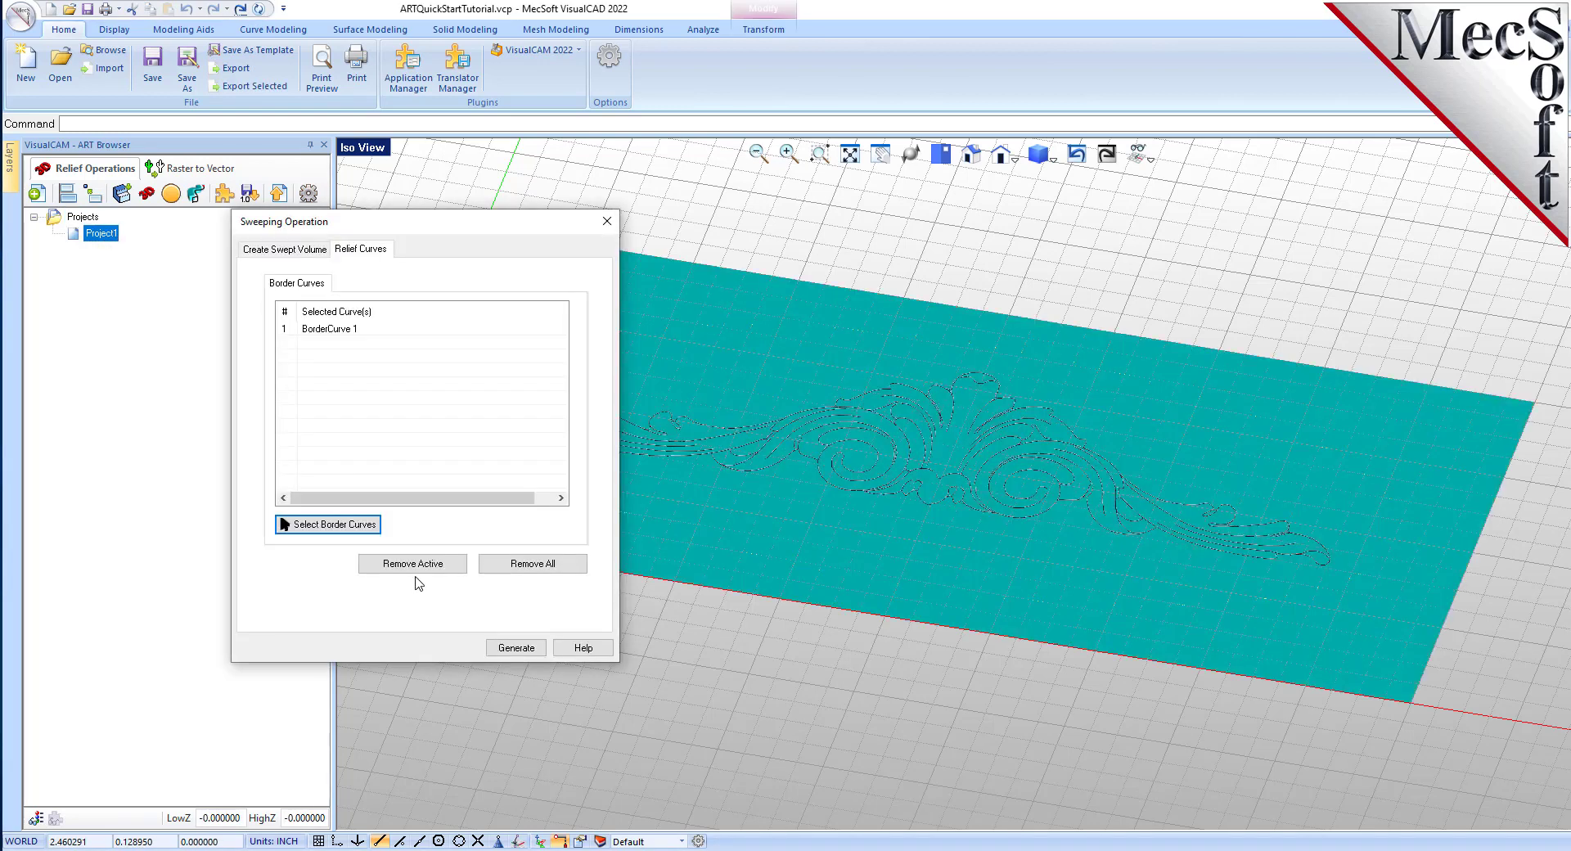
left_click(345, 330)
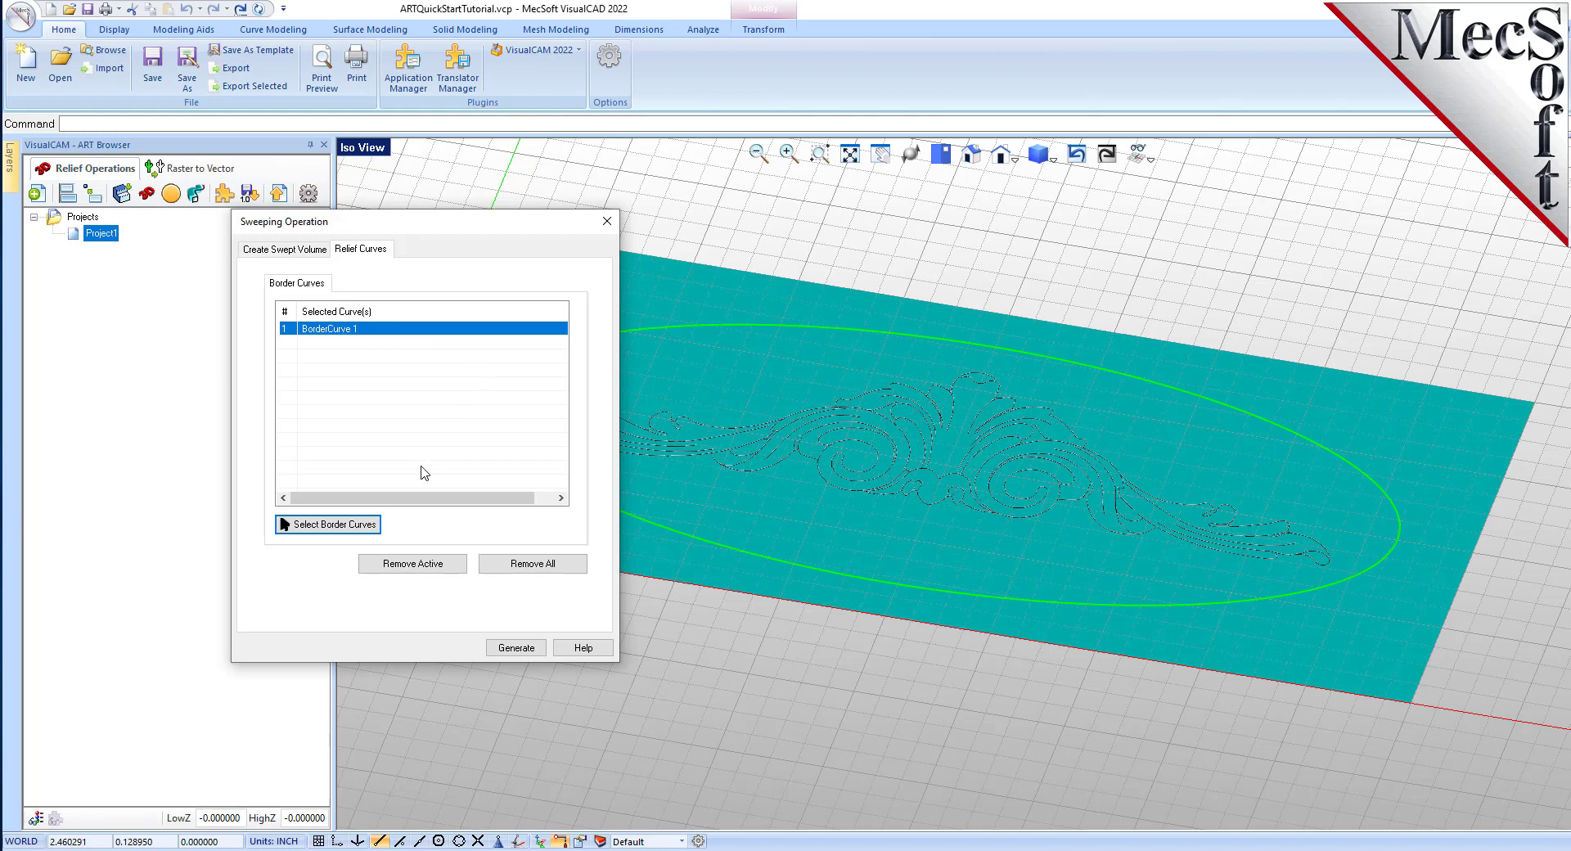
left_click(516, 647)
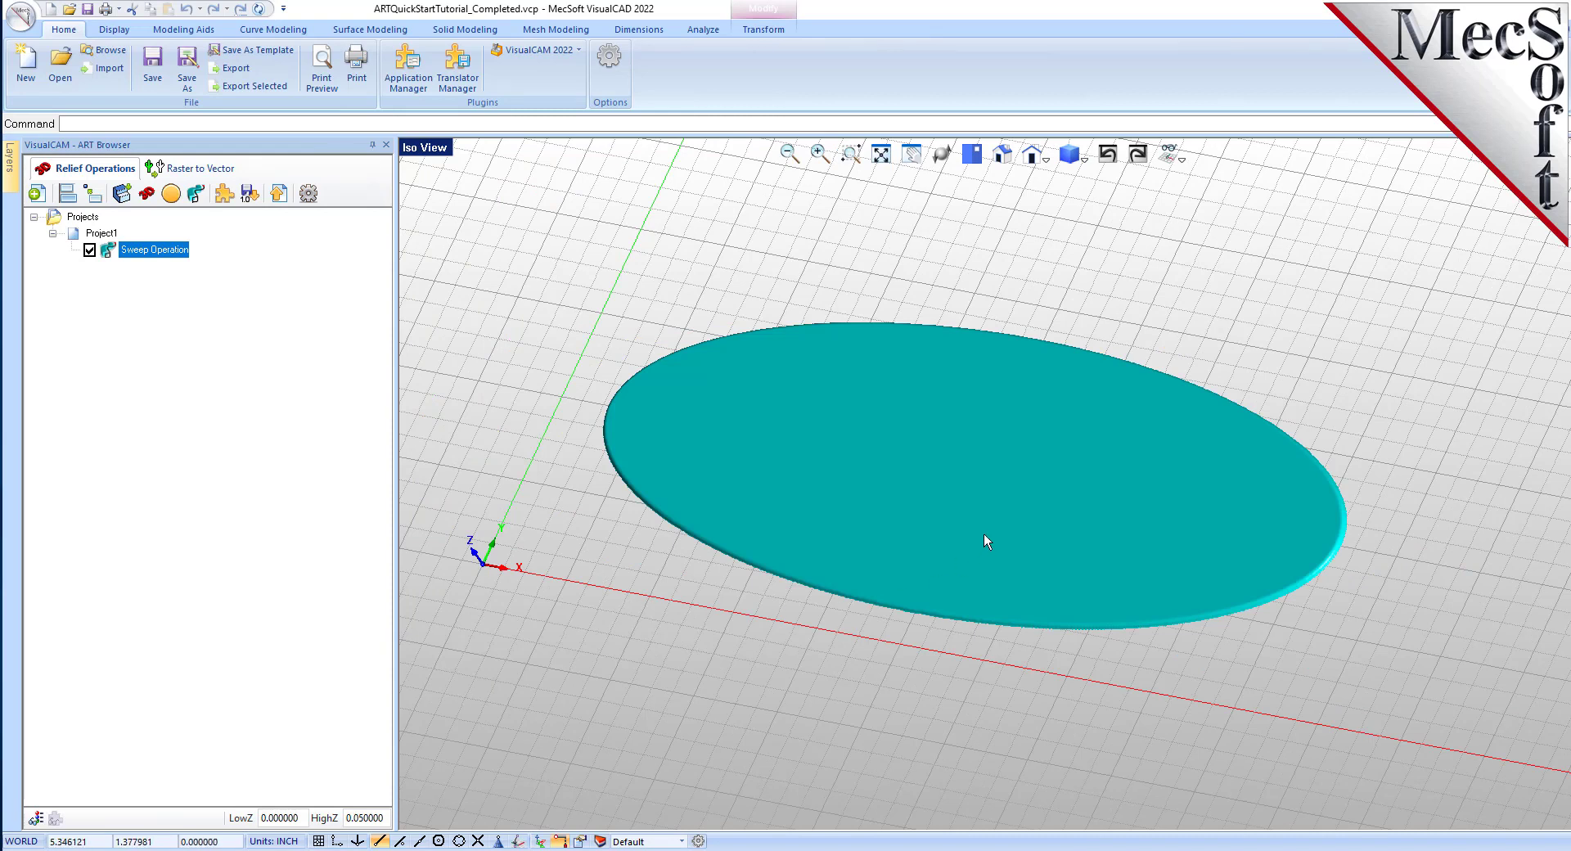
Start a puffed volume operation of type Add with the round cross section
scroll(984, 533, "up", 2)
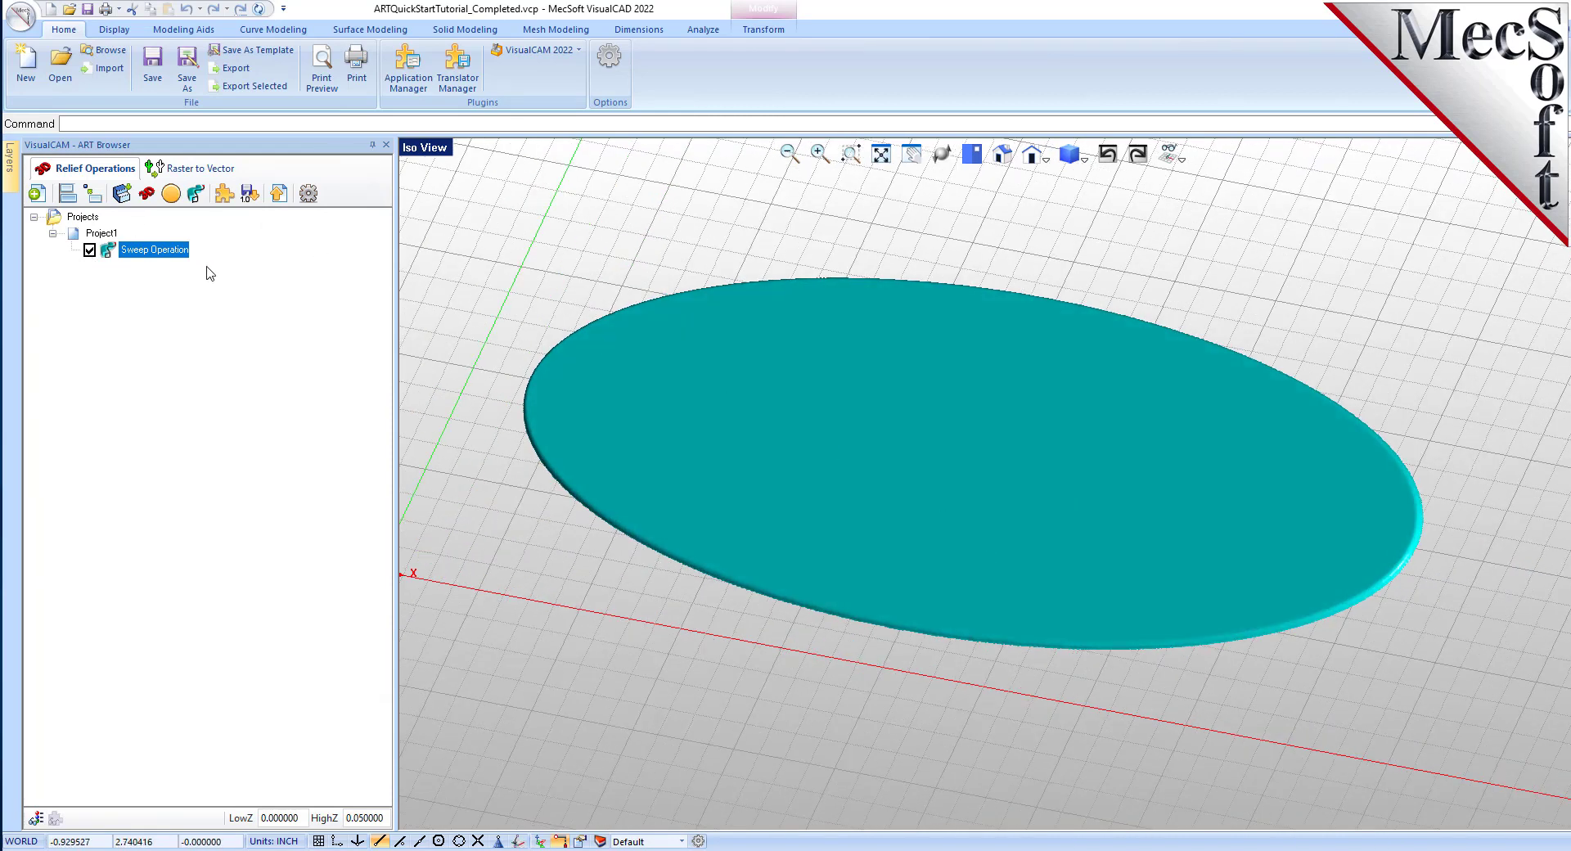
middle_click_drag(974, 666, 1010, 685)
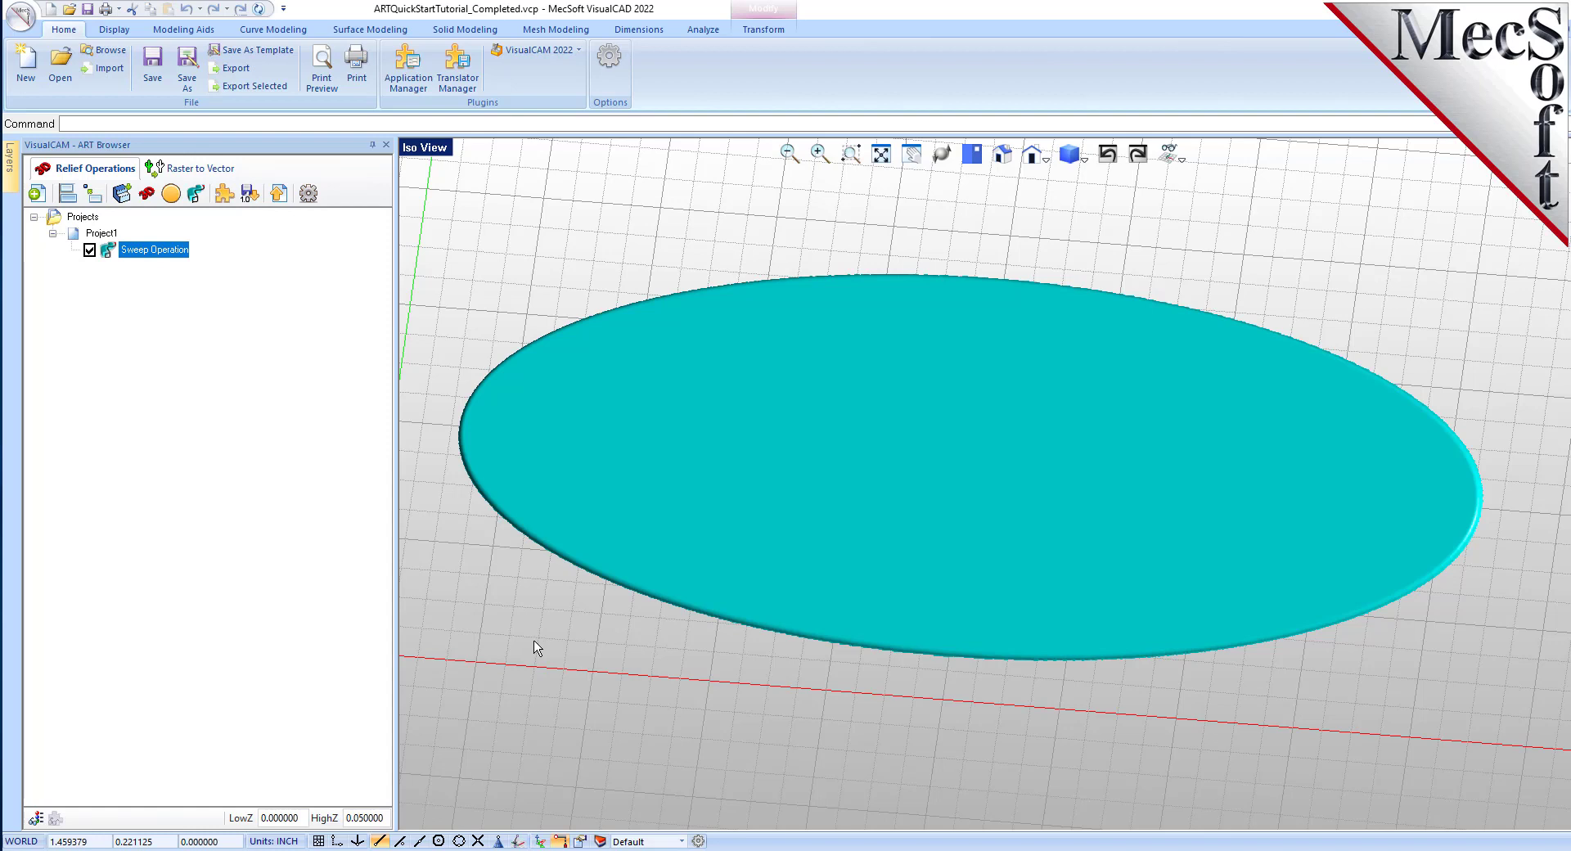
left_click(109, 252)
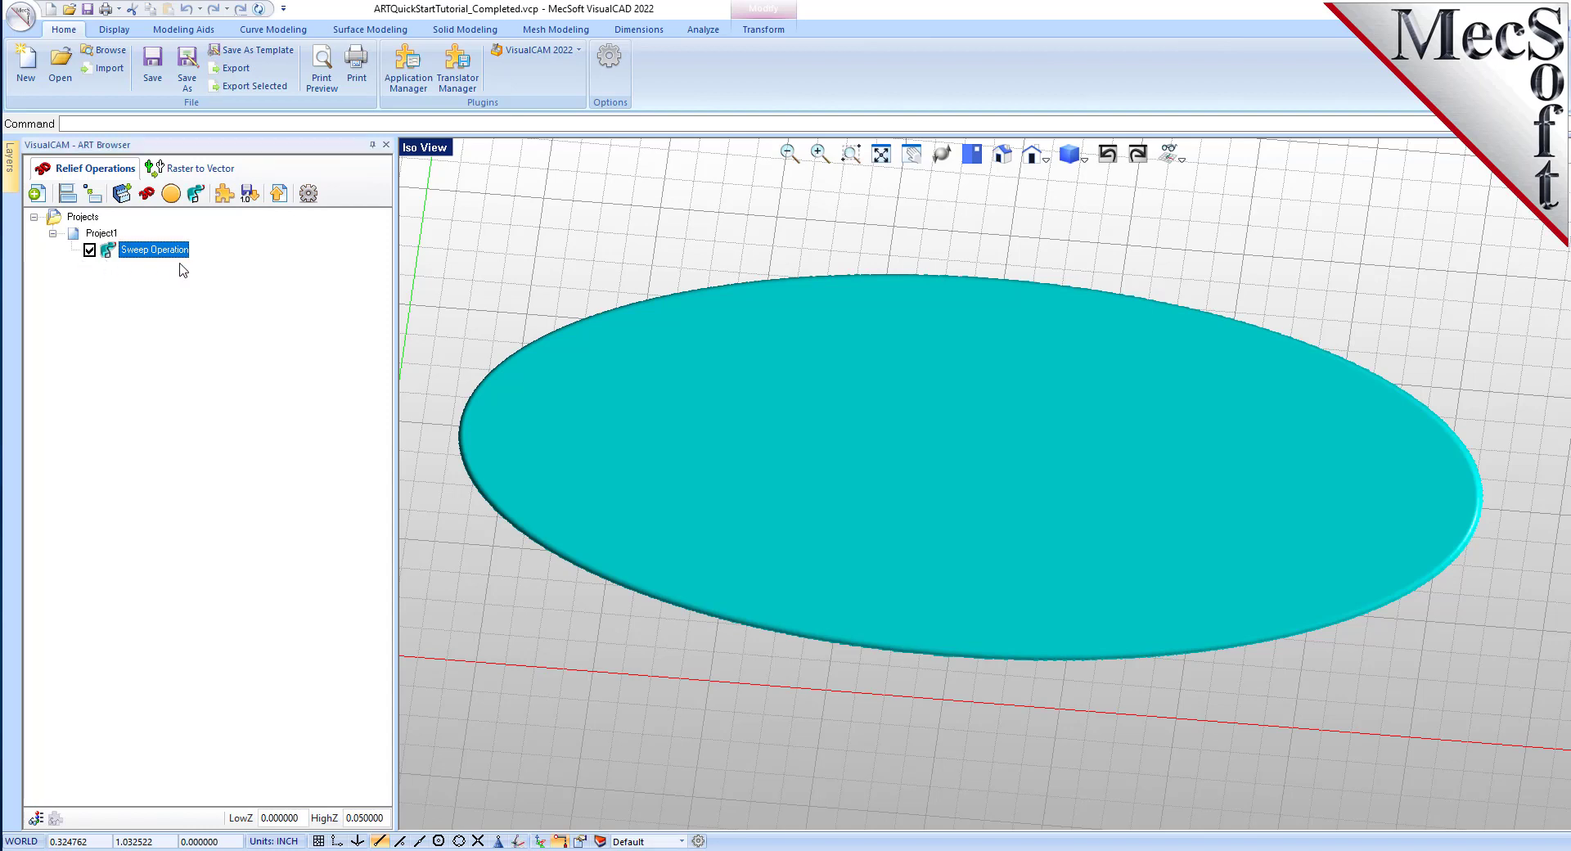
left_click(171, 195)
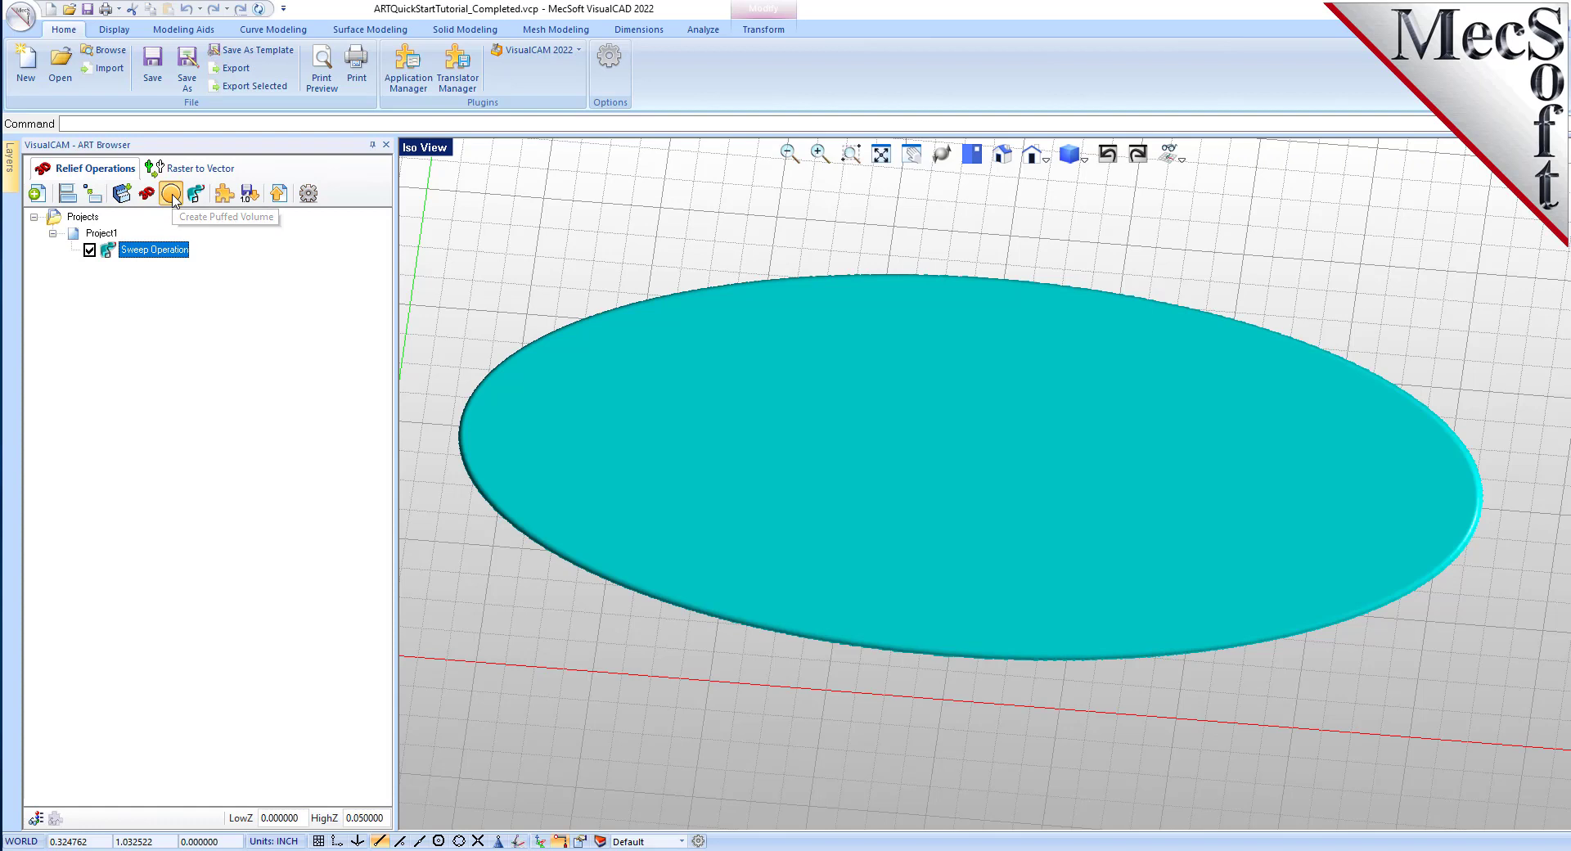
left_click_drag(222, 170, 329, 240)
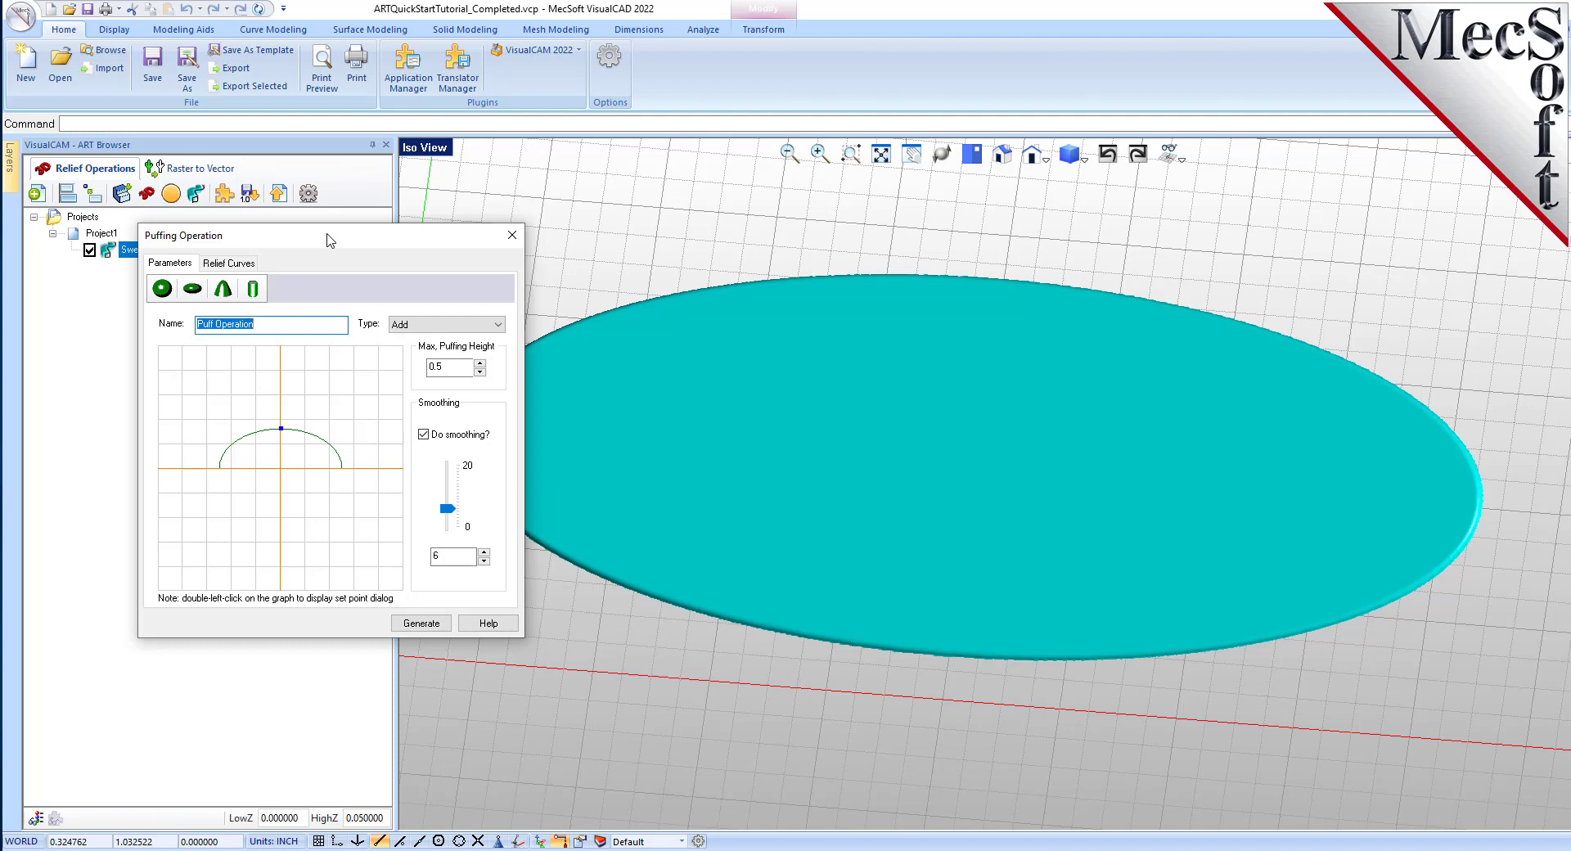
left_click(164, 289)
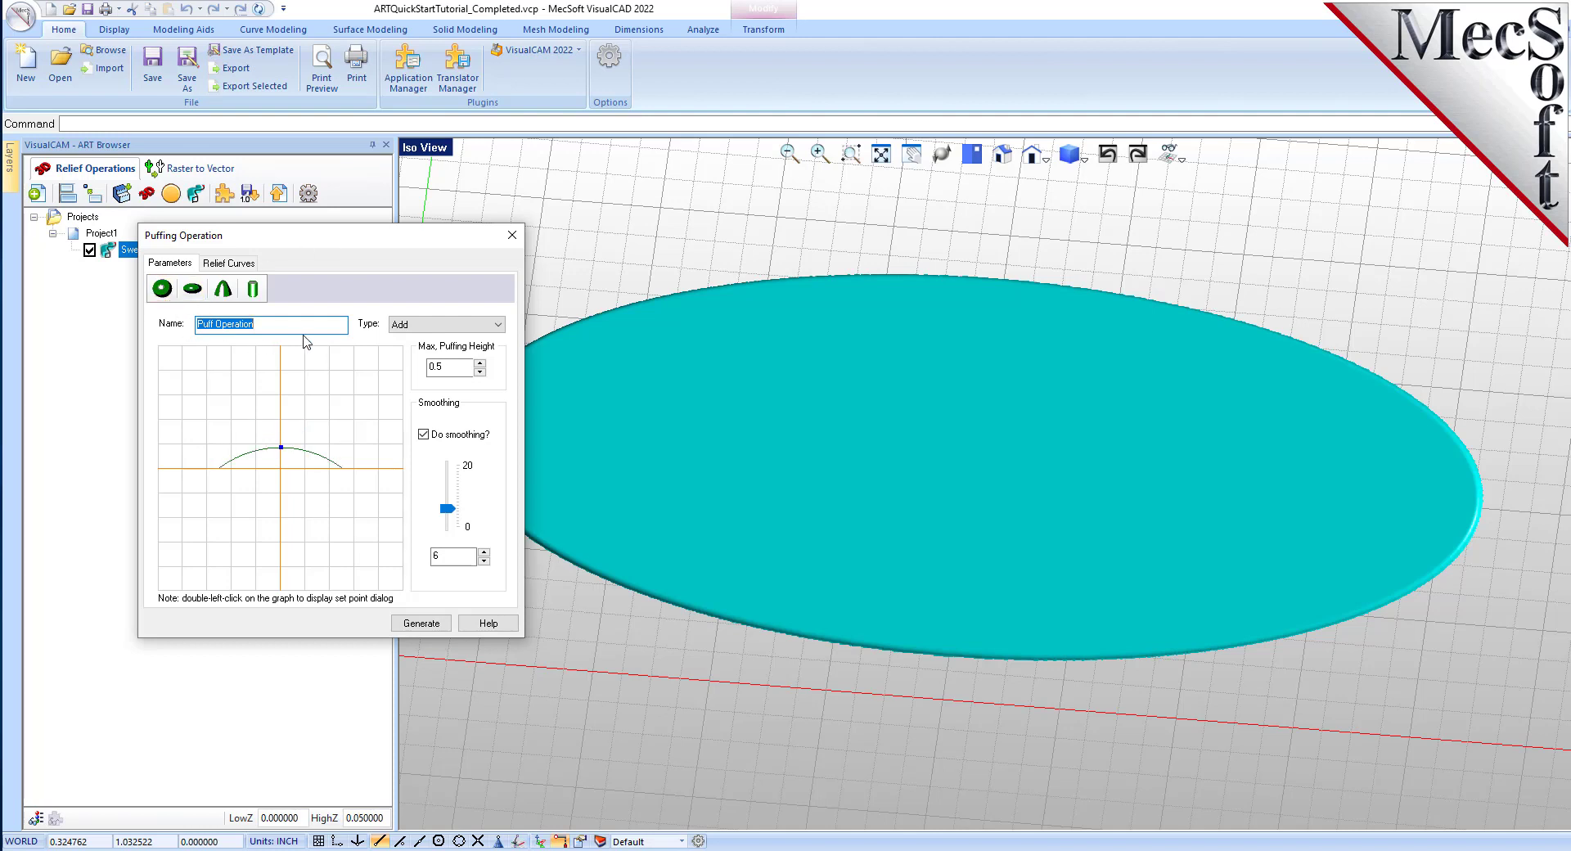
left_click(435, 326)
left_click(430, 346)
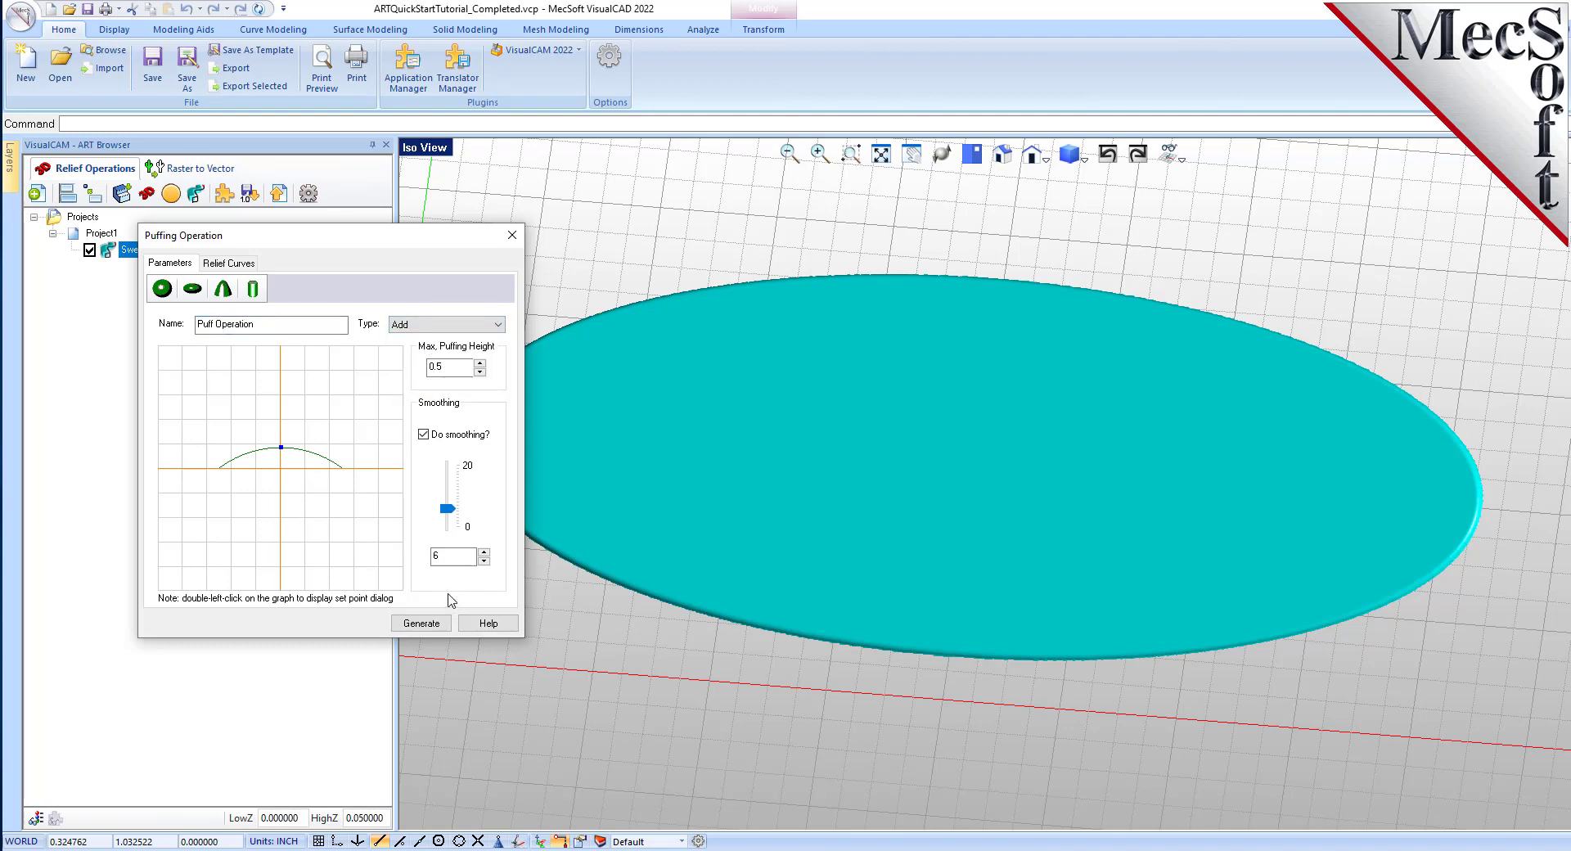
Raise the peak of the puff's cross-section arc to about twice its height
left_click_drag(448, 367, 414, 368)
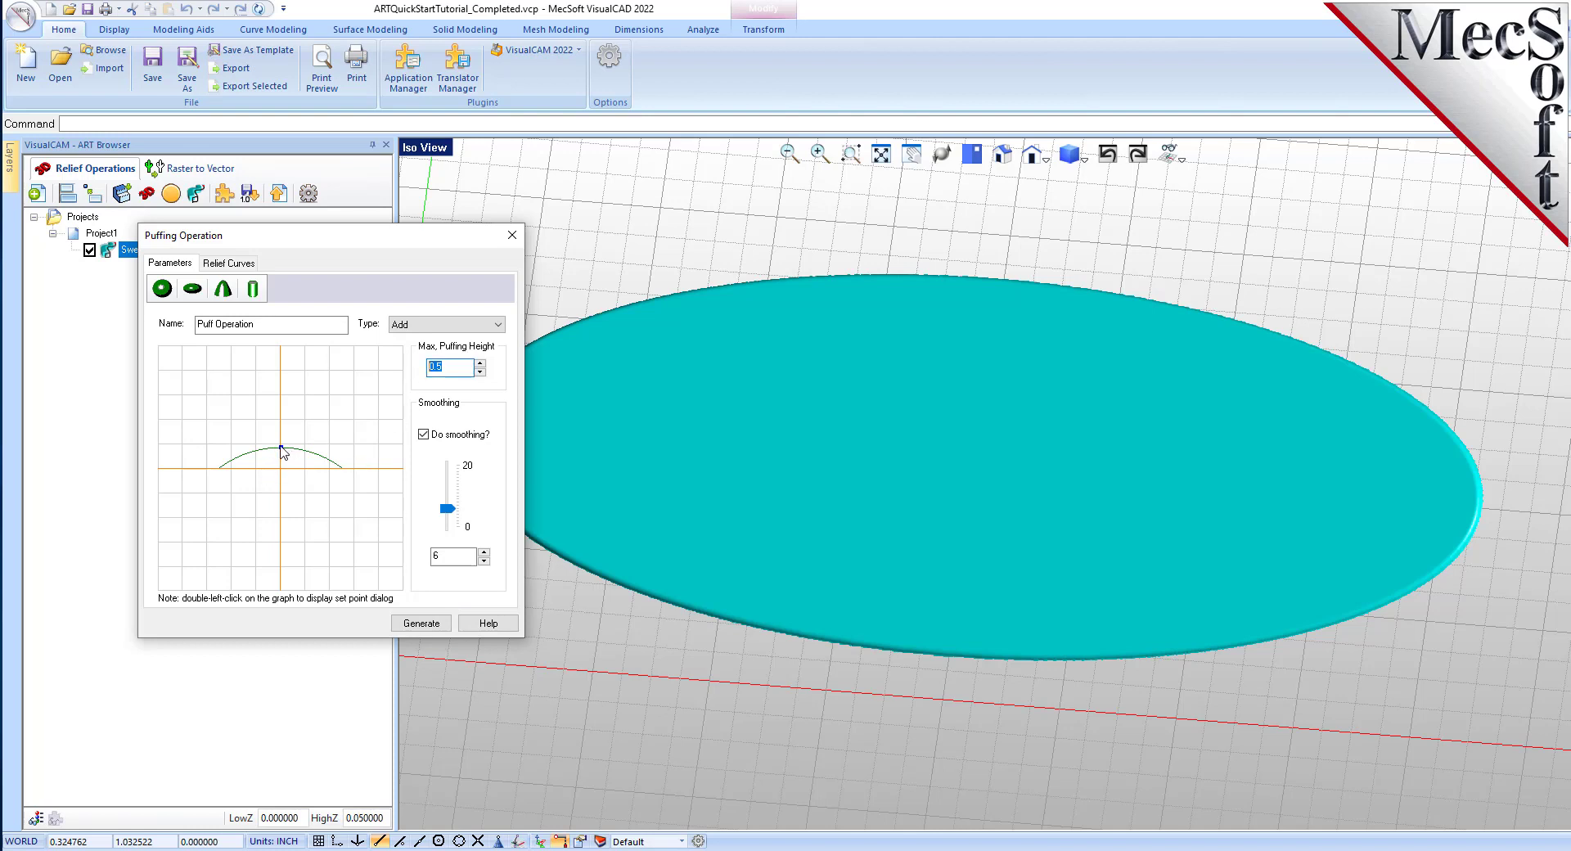
mouse_move(281, 448)
left_mouse_down()
mouse_move(283, 493)
mouse_move(284, 366)
mouse_move(284, 442)
mouse_move(283, 429)
left_mouse_up()
double_click(441, 558)
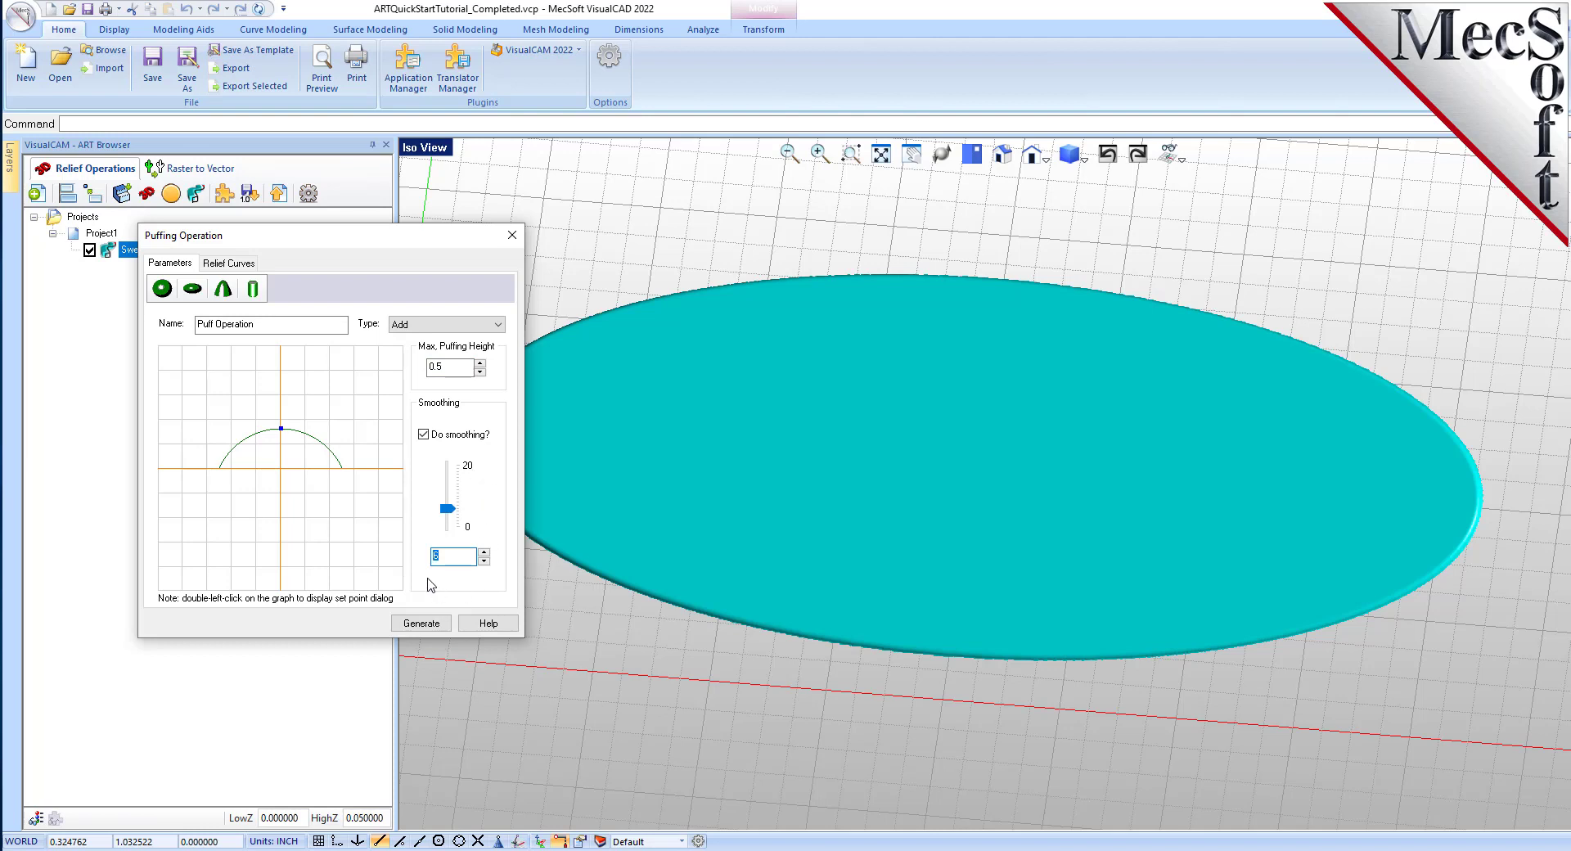
Replace the ellipse in the puff's border curves with the outer outline of the scroll ornament
left_click(233, 263)
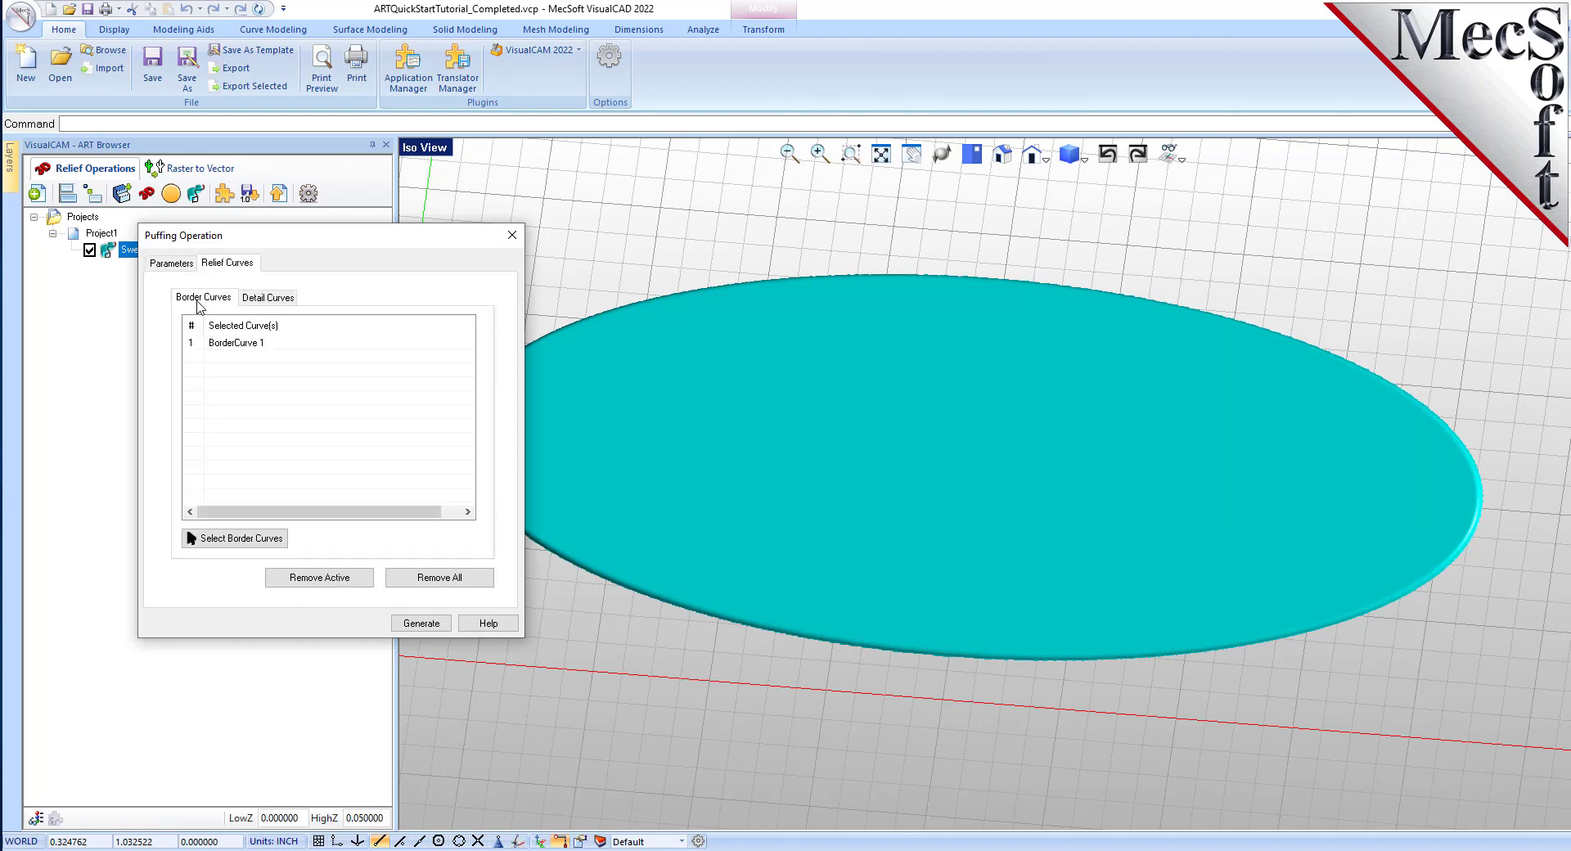
left_click(284, 302)
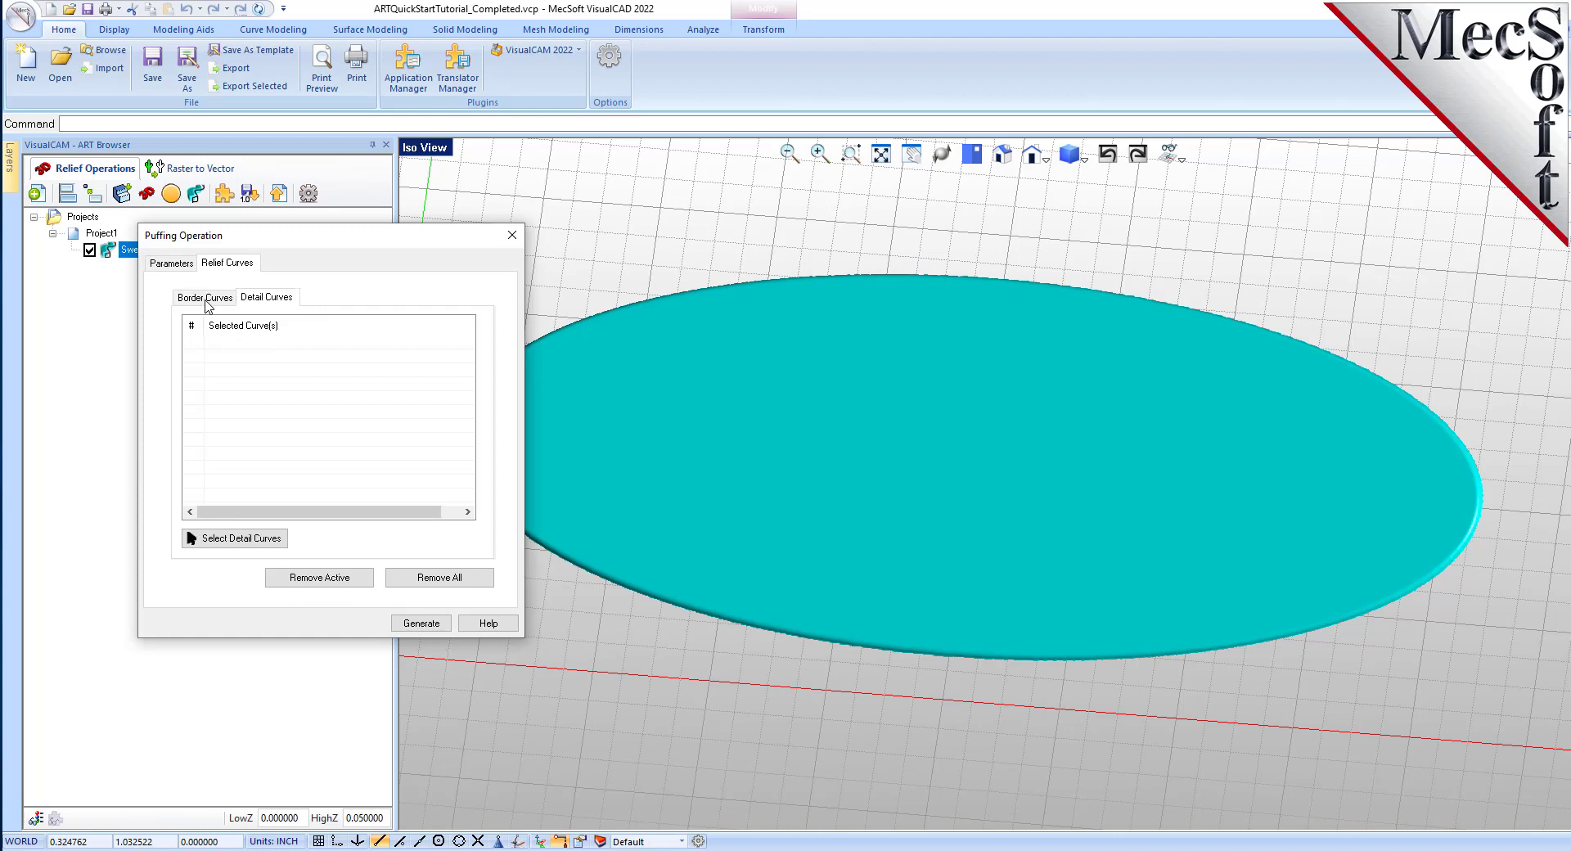
left_click(208, 303)
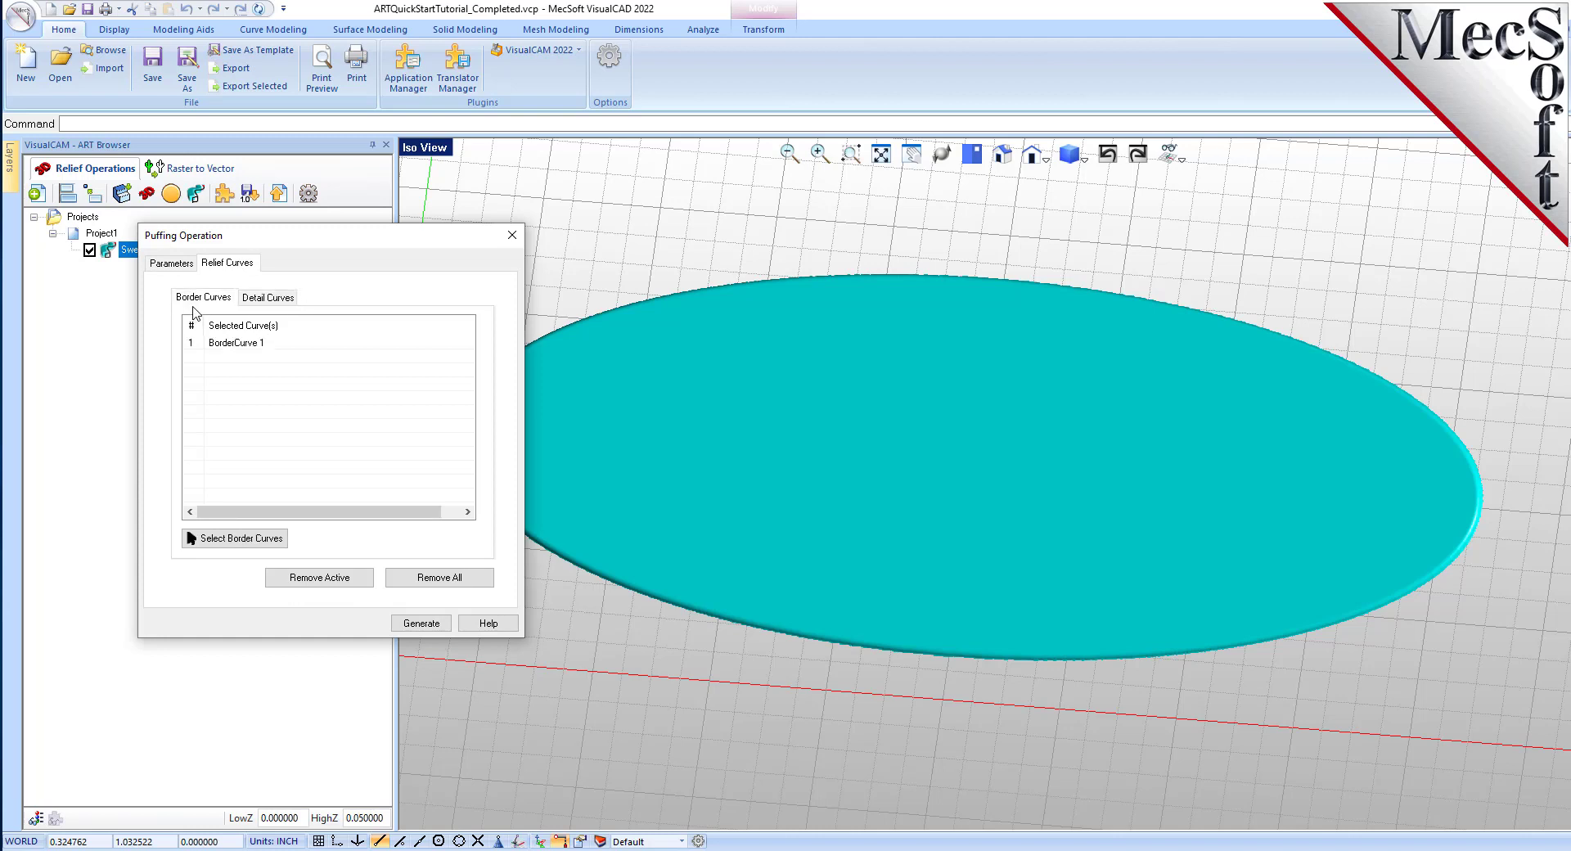
left_click(239, 347)
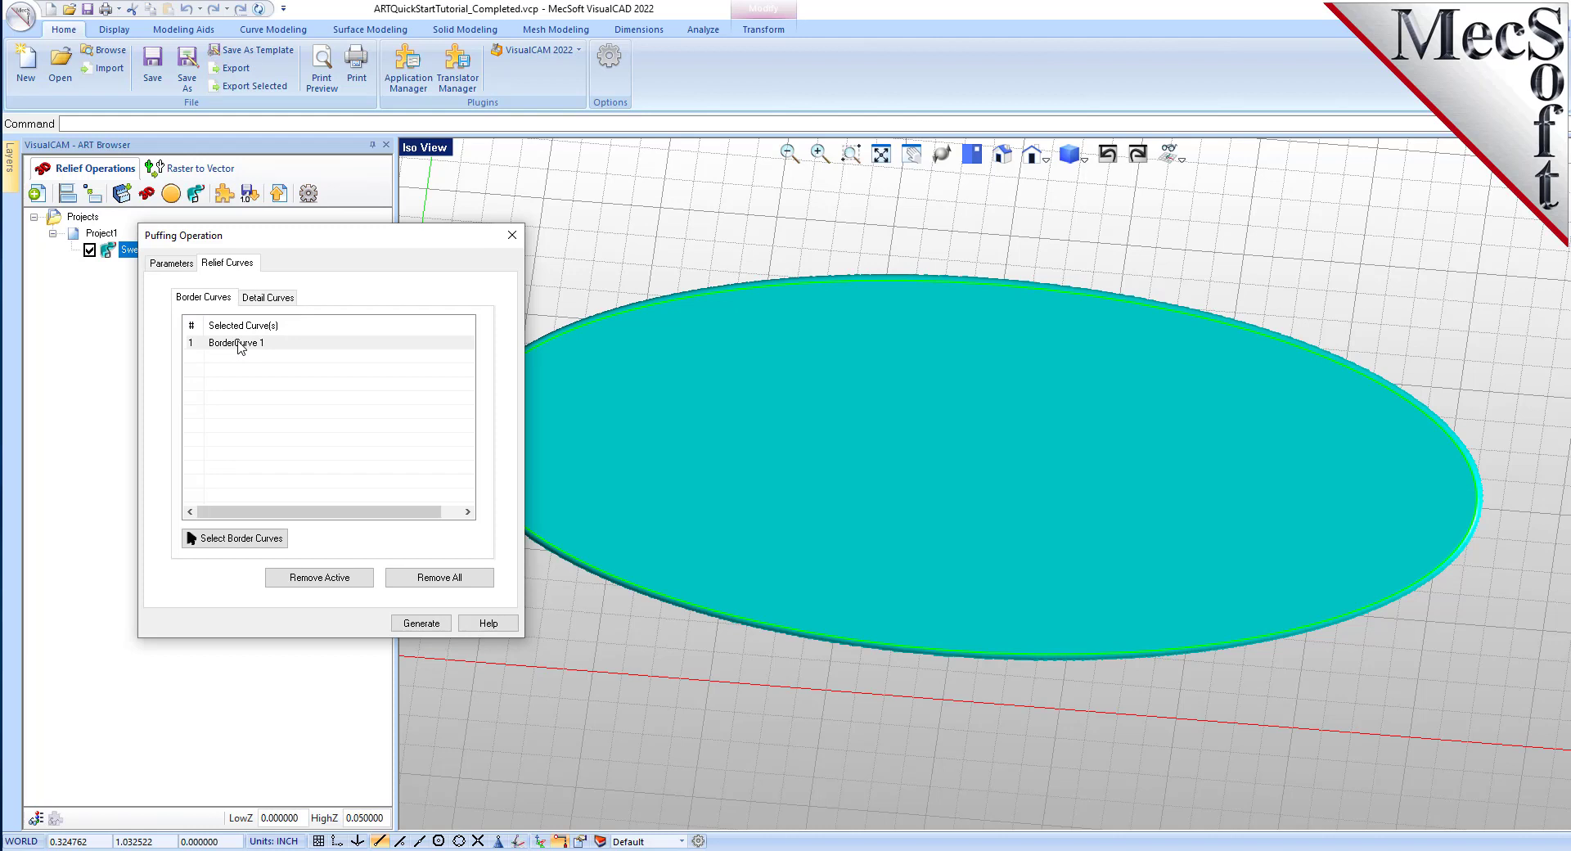
left_click(367, 577)
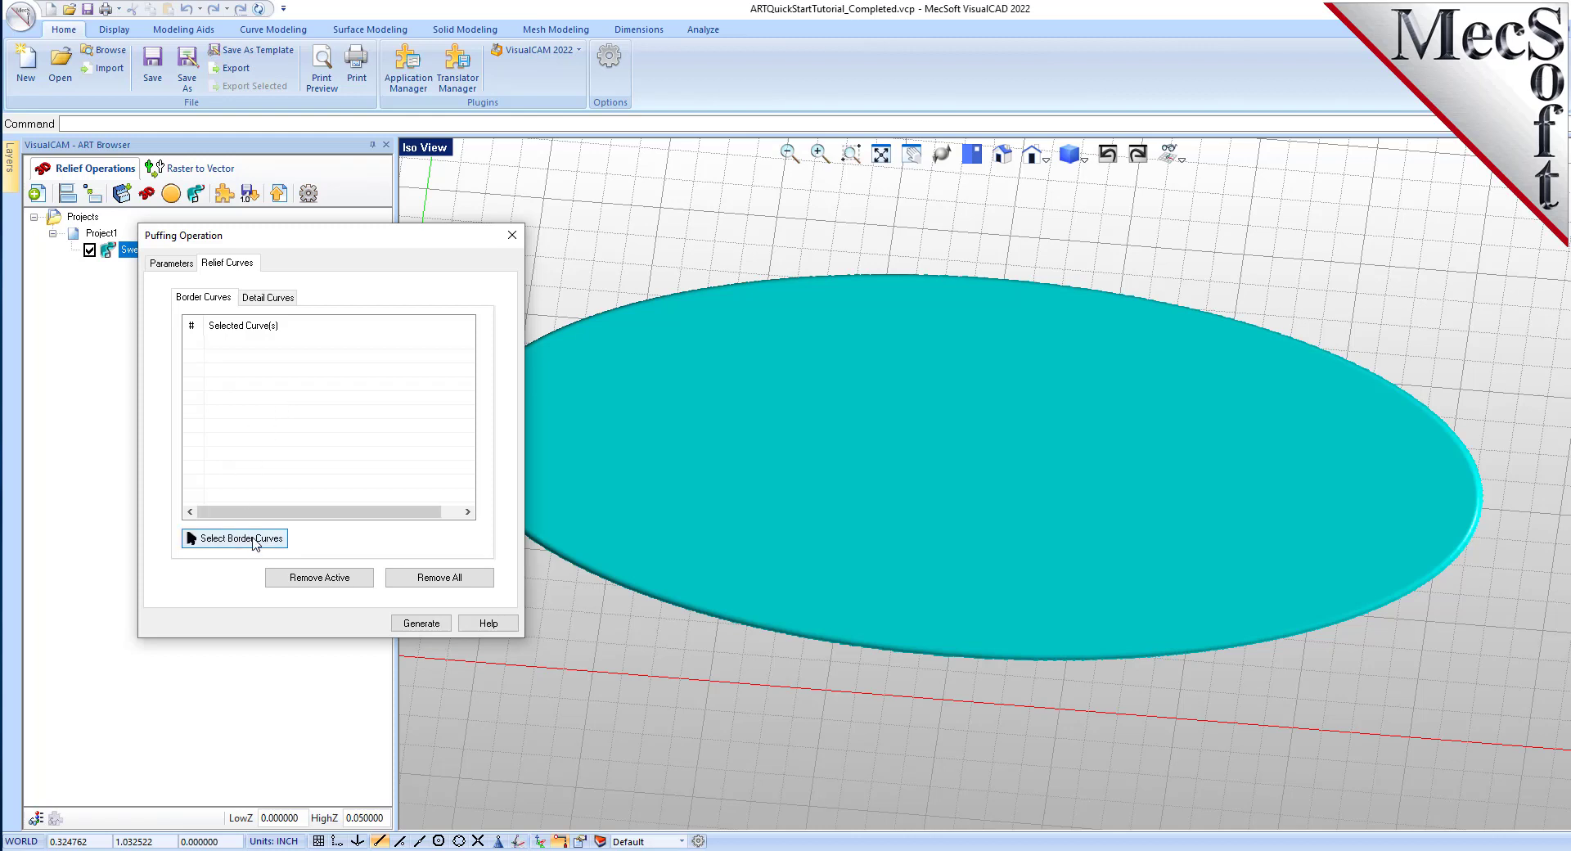
left_click(254, 541)
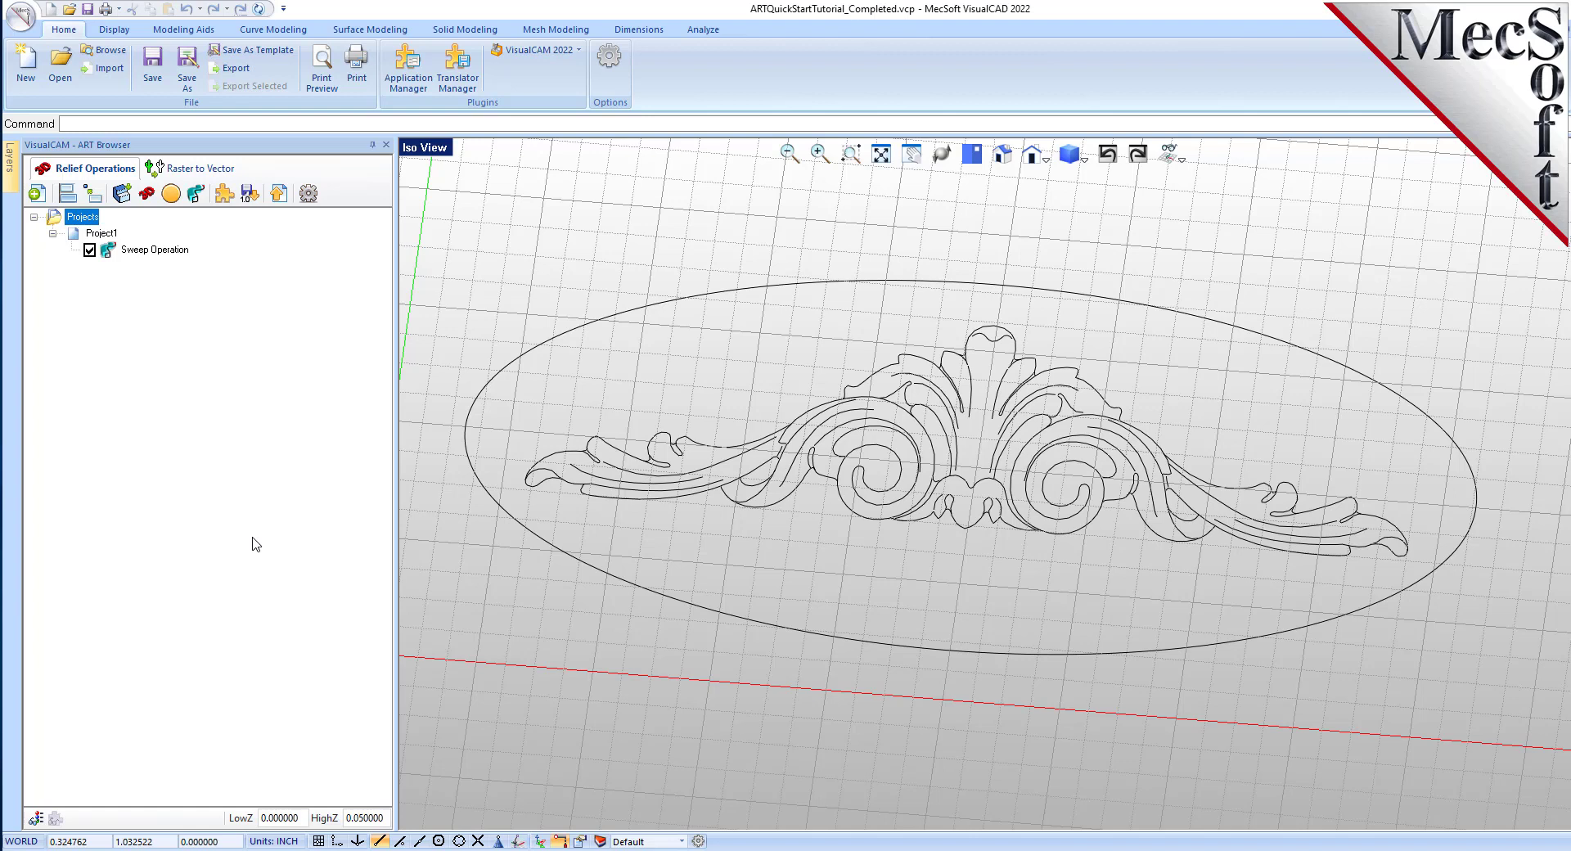
left_click(743, 451)
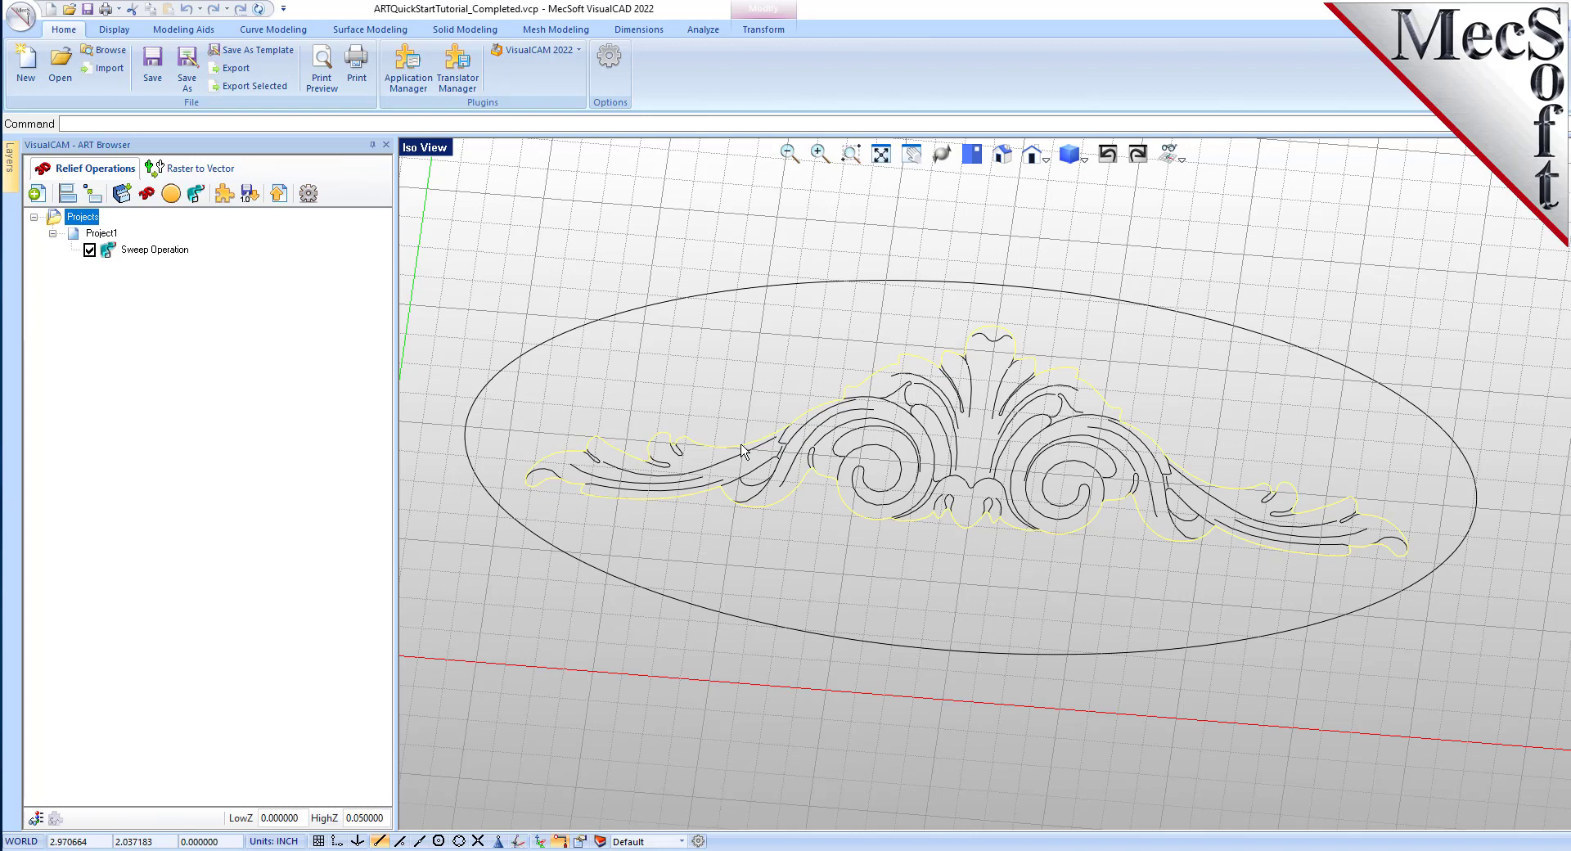
key("Return")
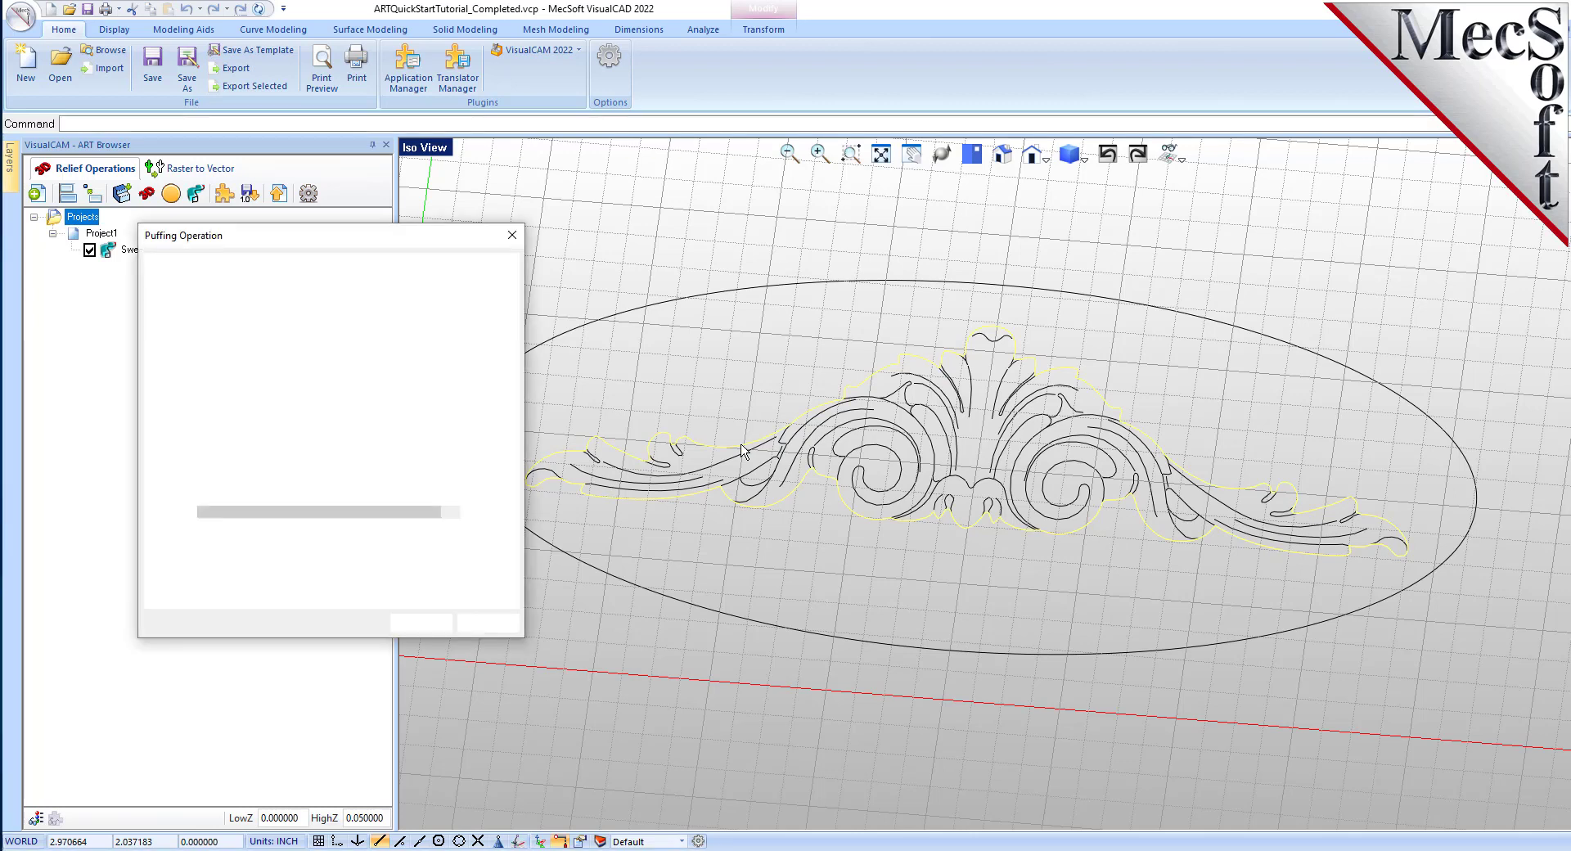
left_click(255, 350)
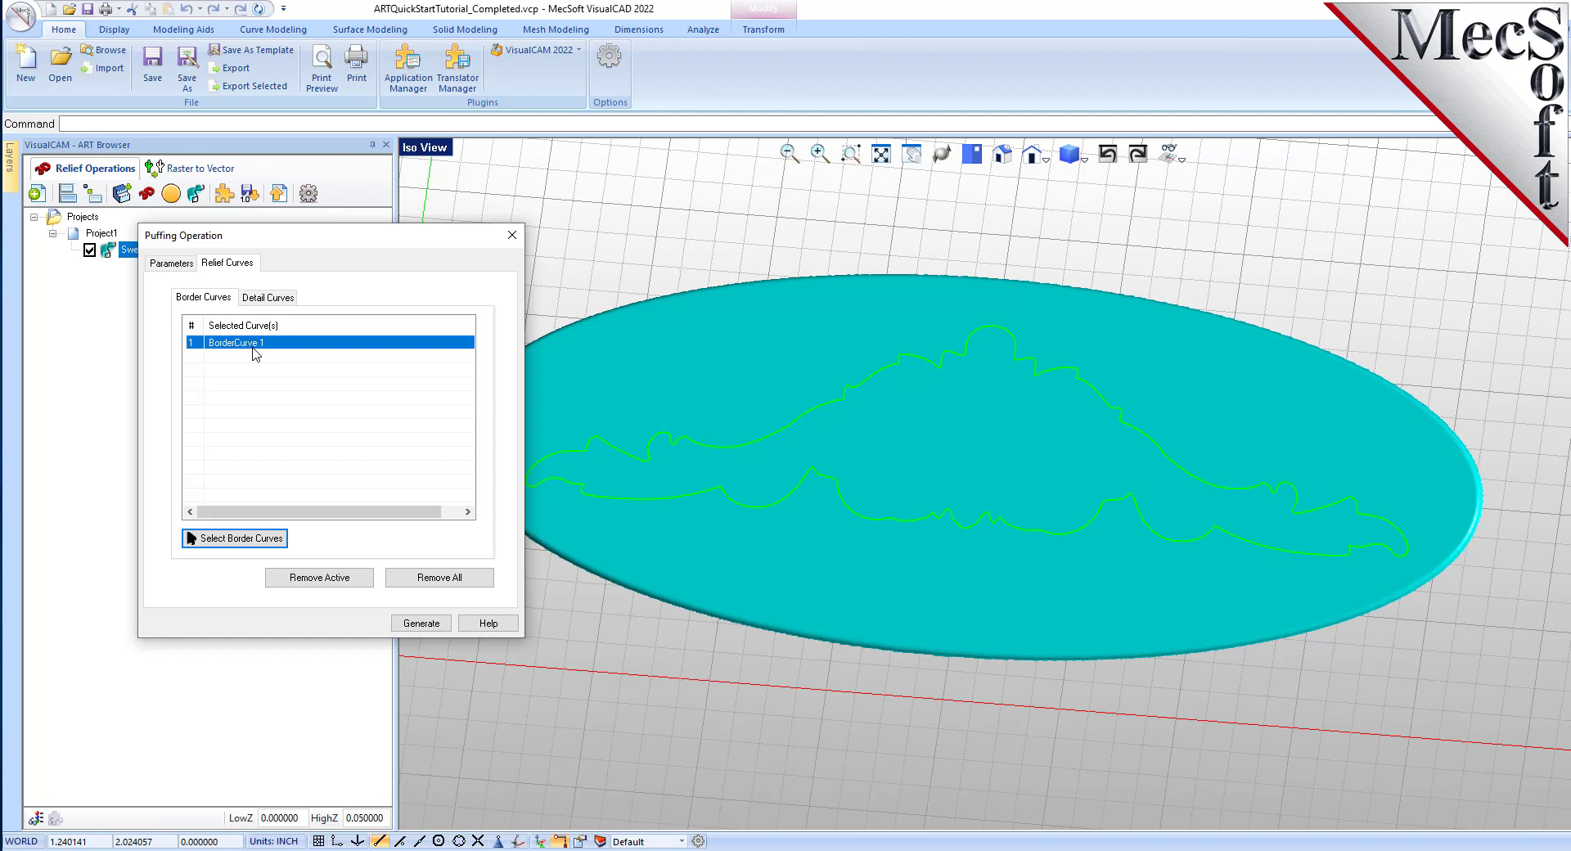
Select all the scroll ornament's inner curves, excluding its outer outline, as the puff's detail curves
left_click(274, 299)
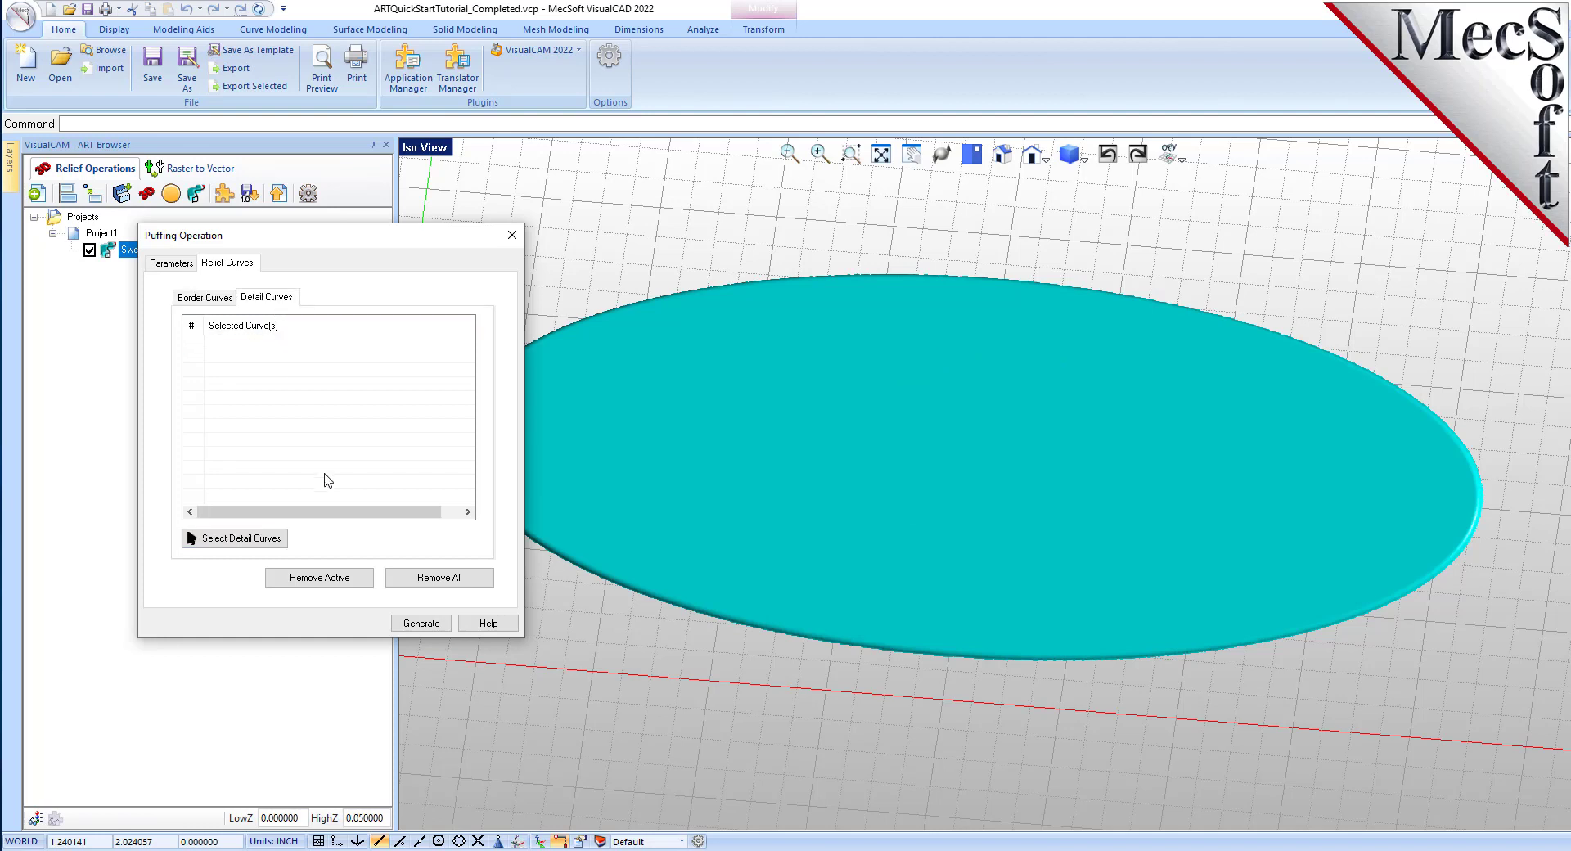
left_click(245, 539)
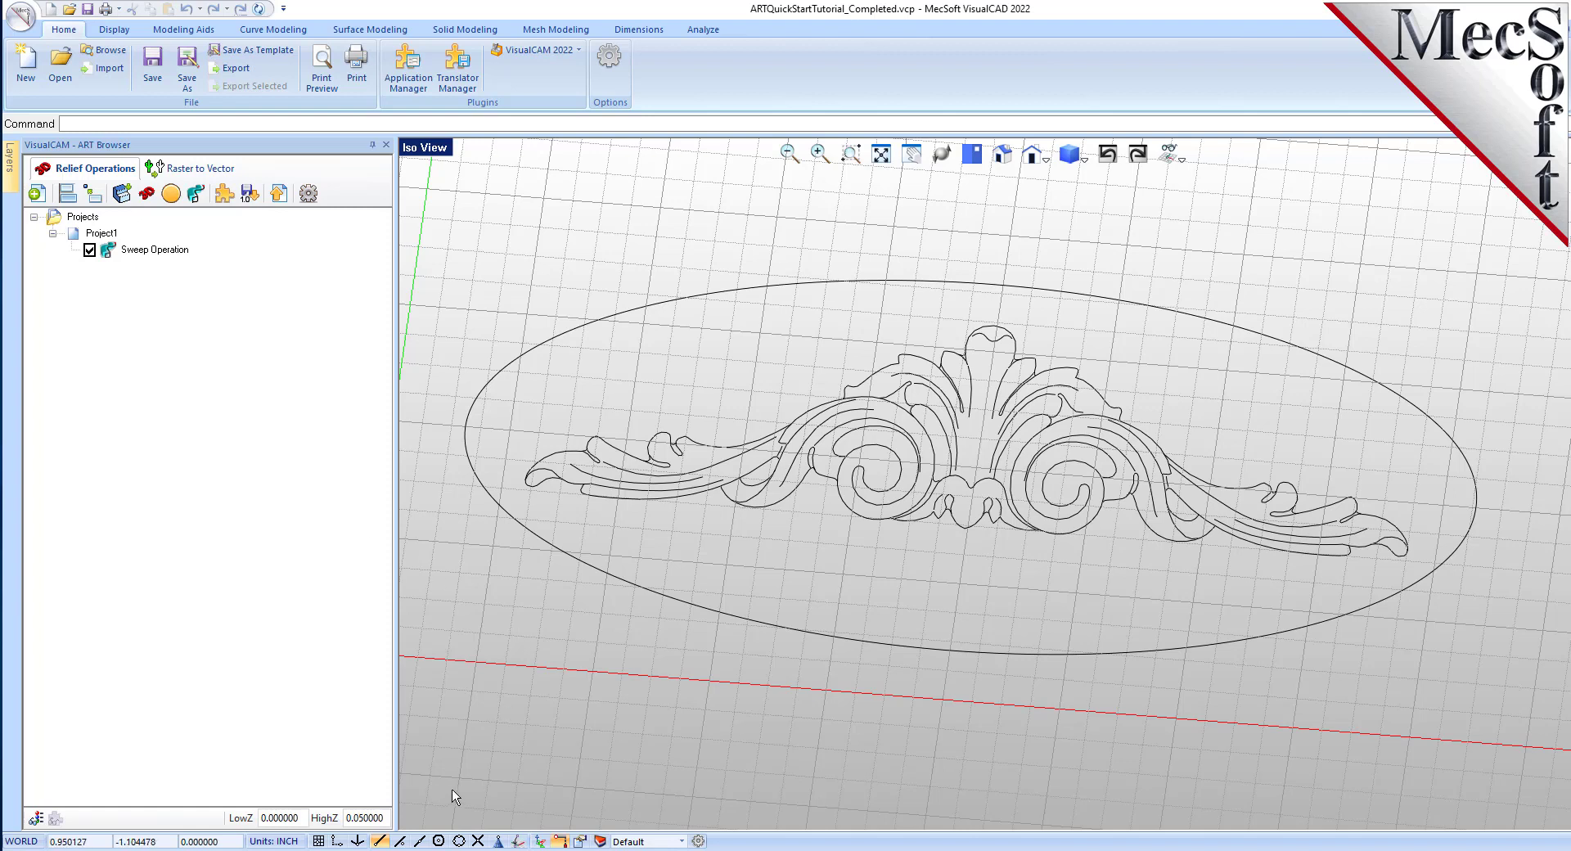
left_click_drag(441, 792, 1432, 260)
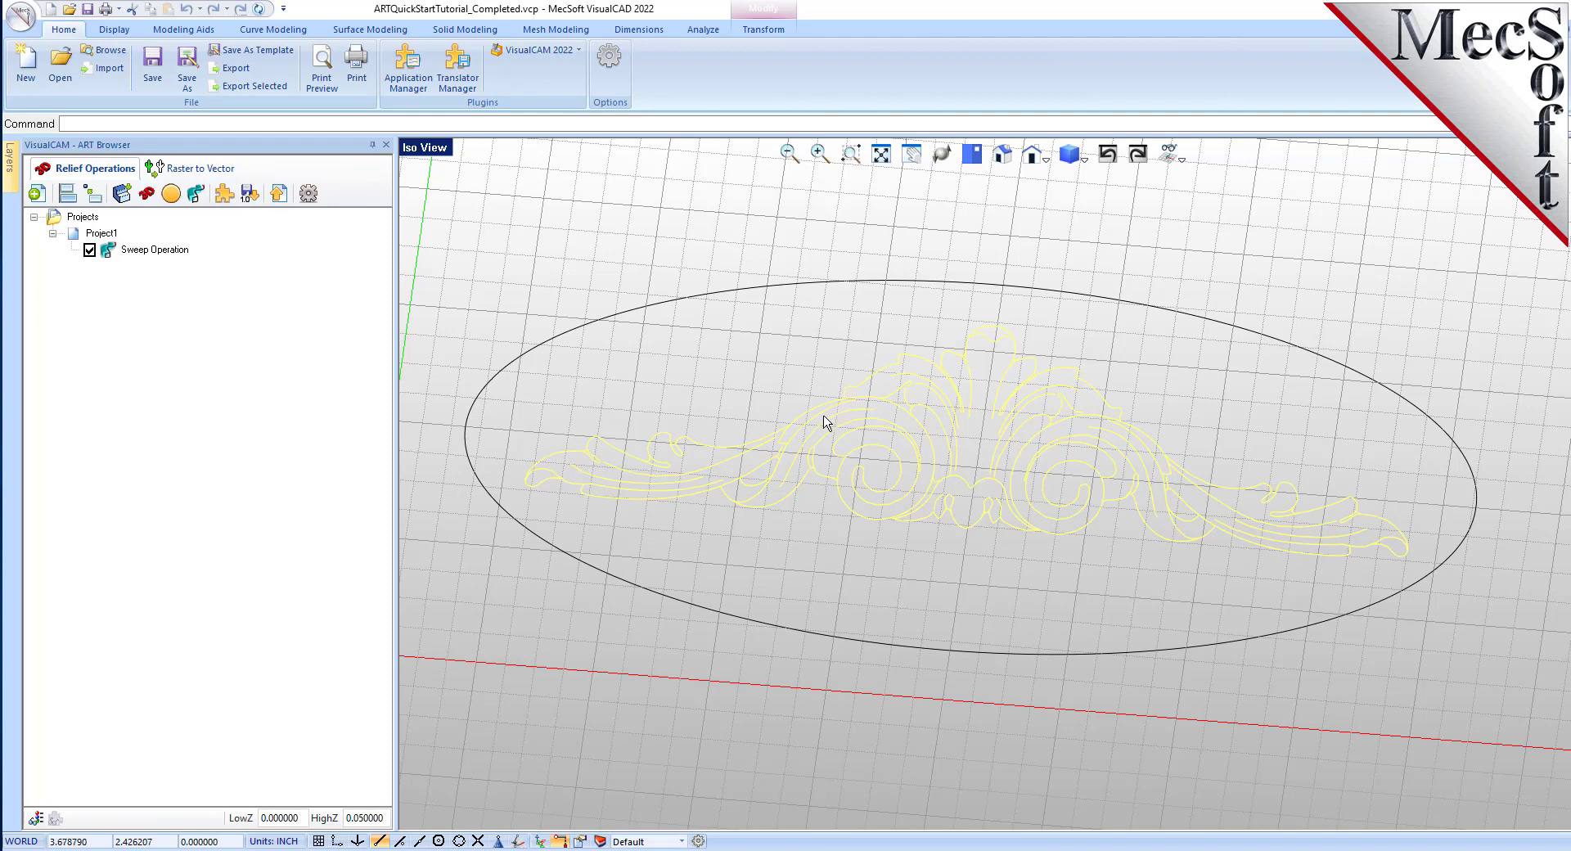
left_click(726, 447, "ctrl")
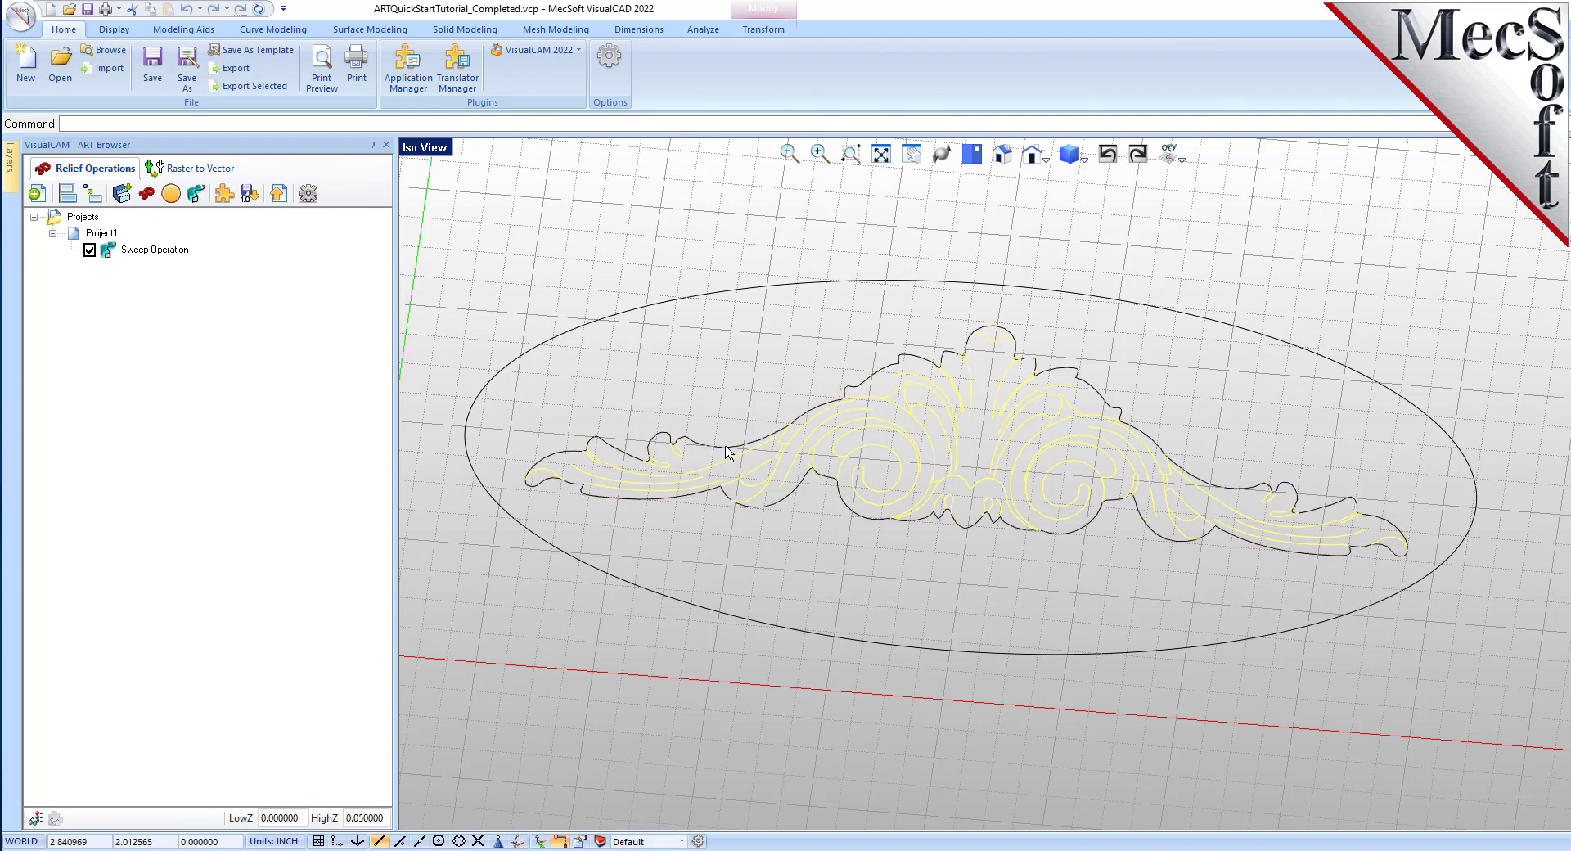
right_click(839, 545)
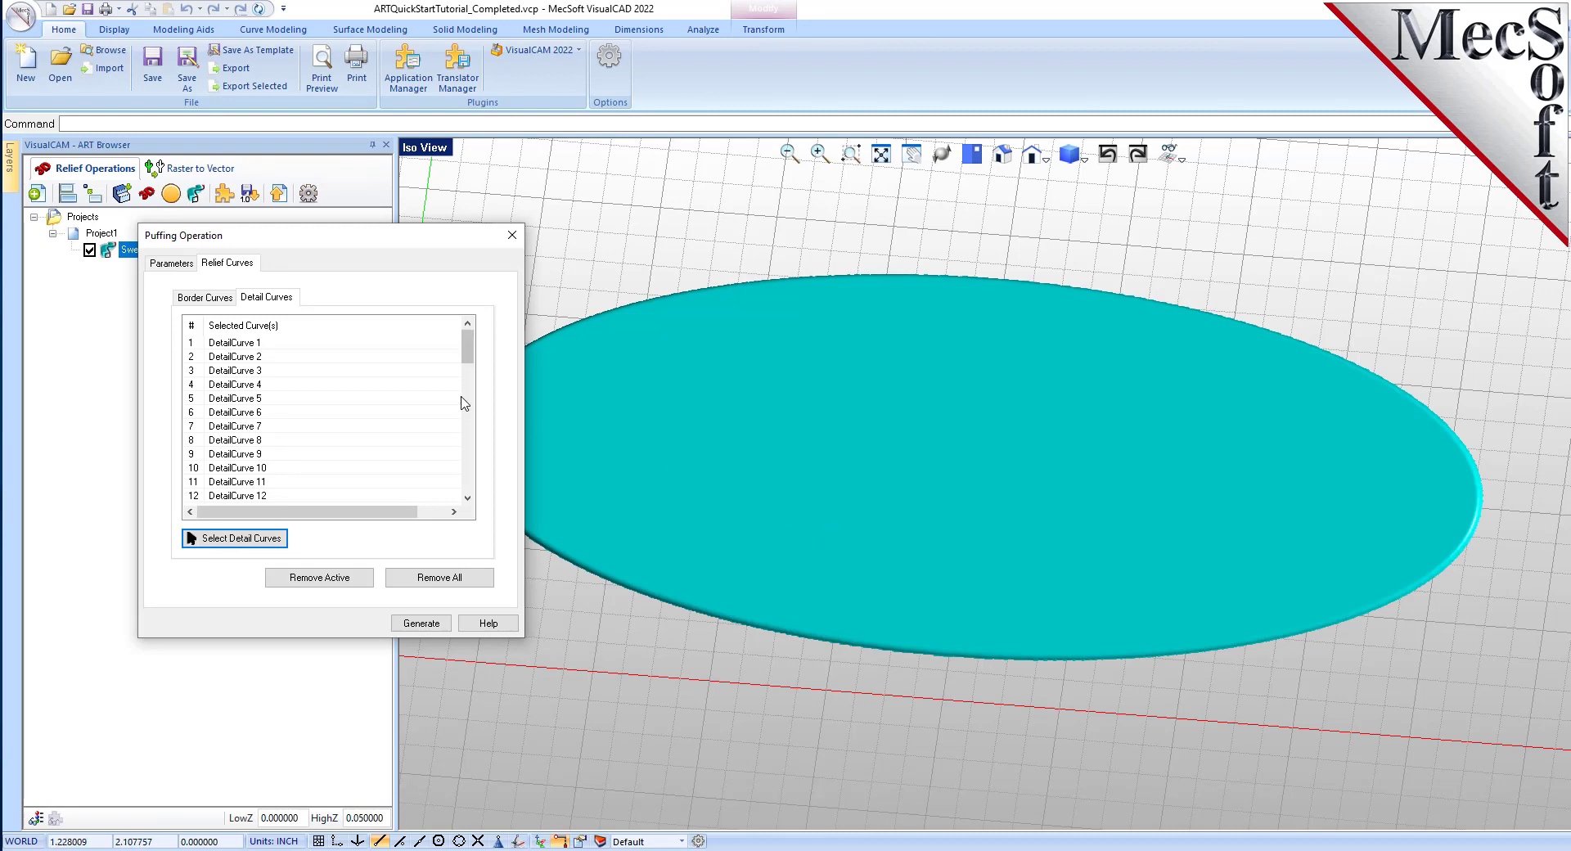
left_click(249, 343)
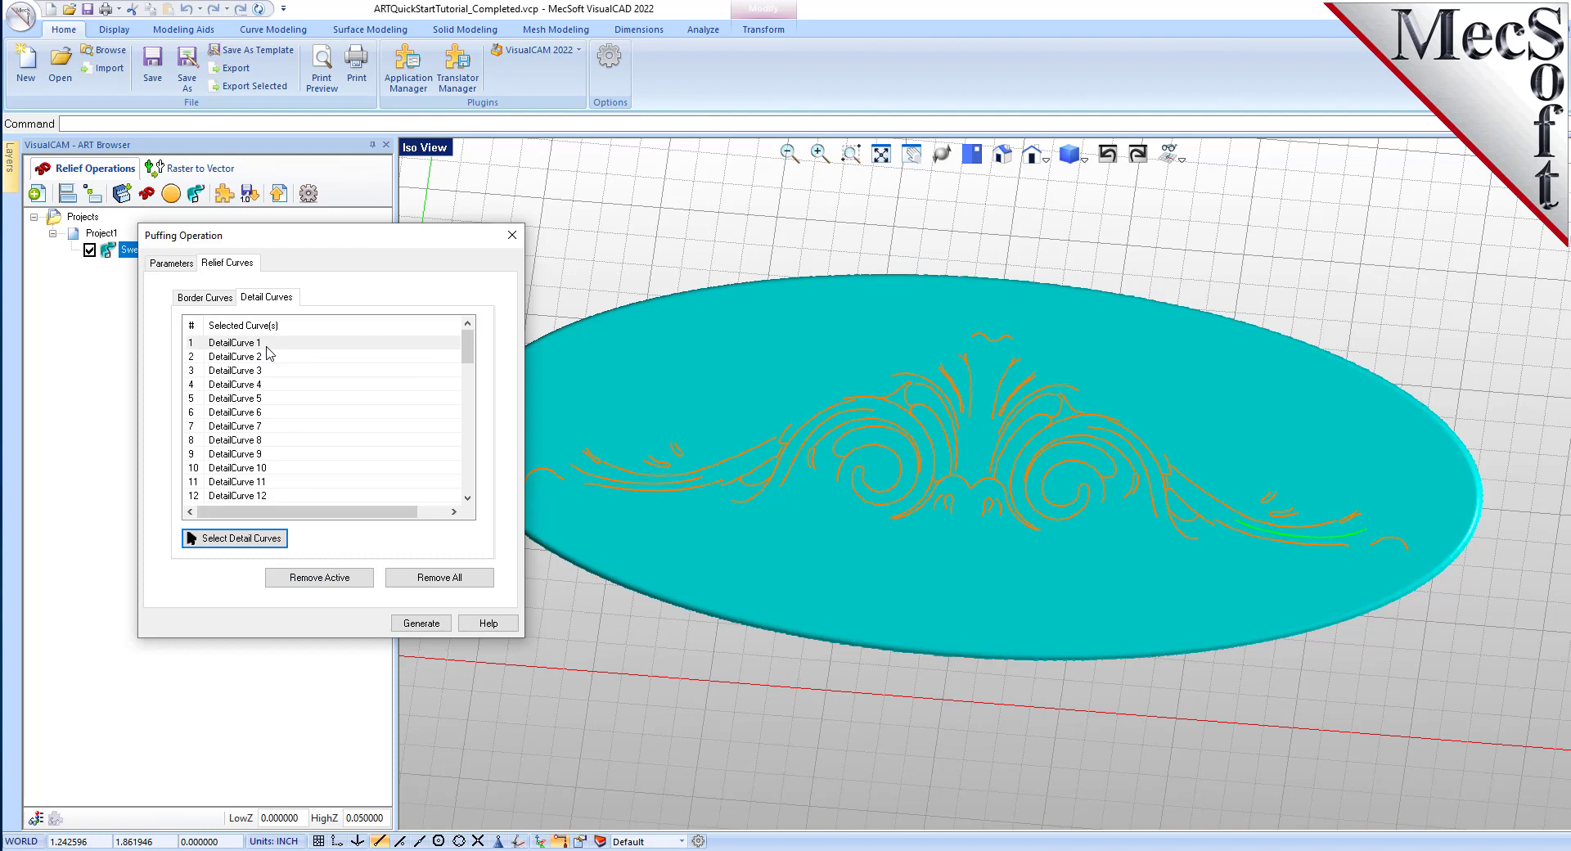
Generate the puffed volume from the scroll's border and detail curves
left_click(433, 623)
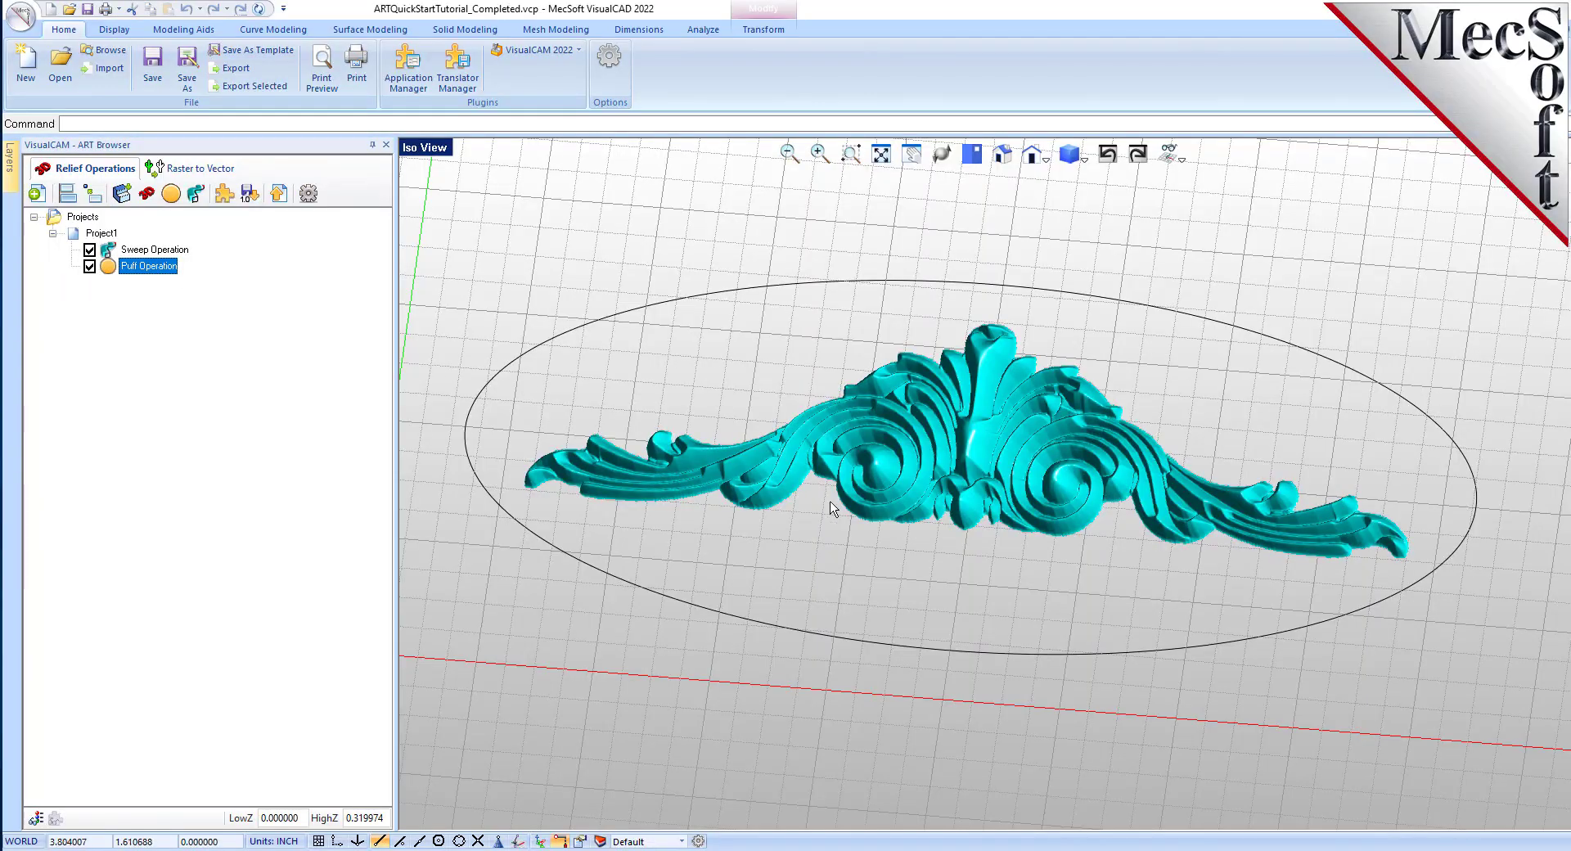
right_click_drag(827, 501, 960, 538)
scroll(930, 449, "up", 10)
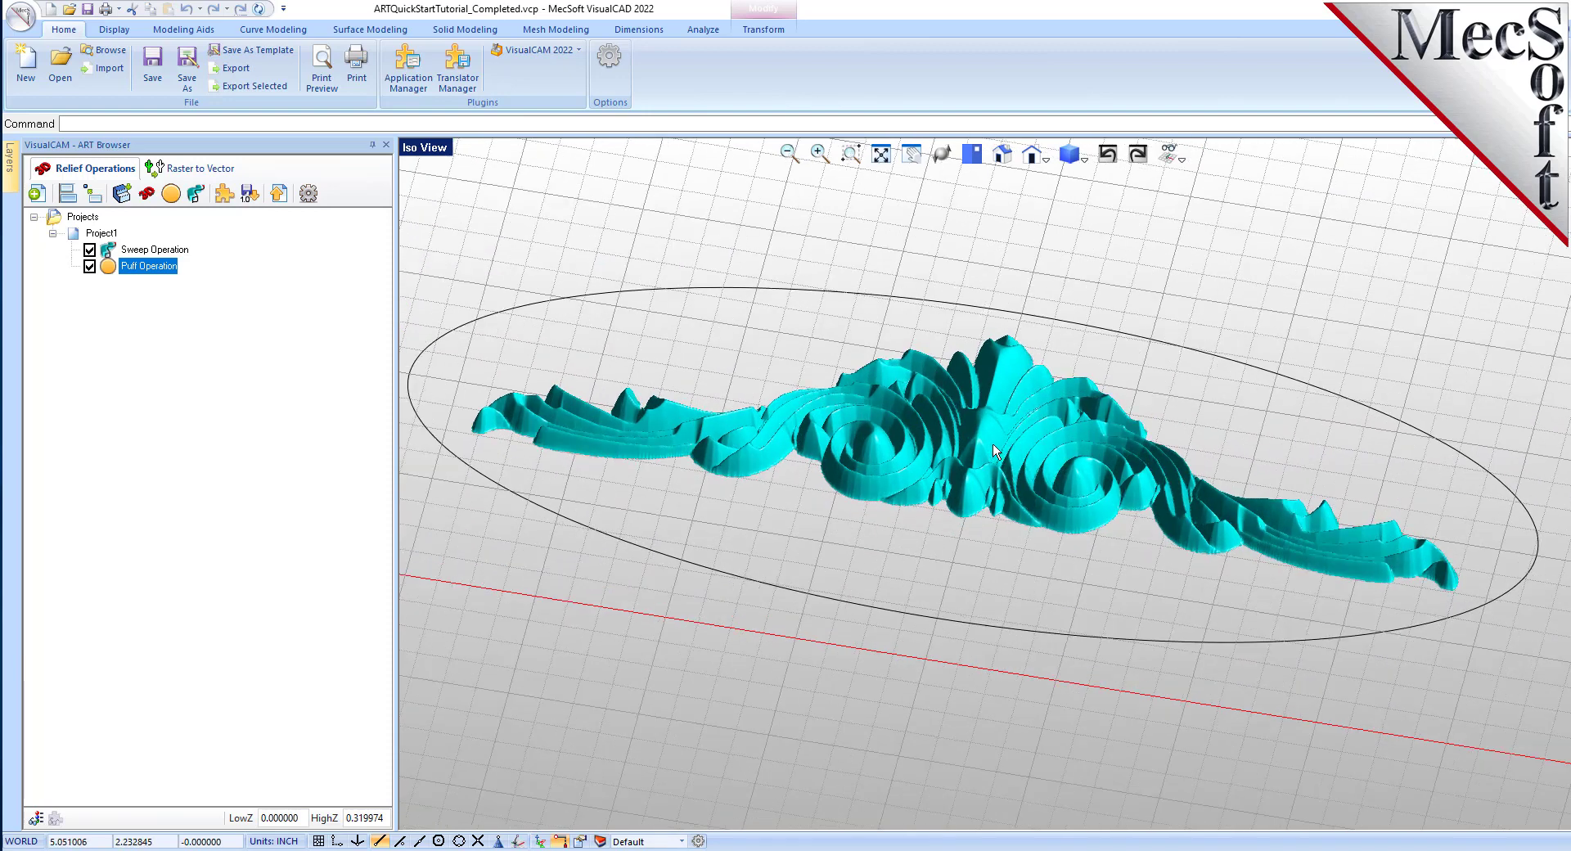
scroll(926, 454, "down", 8)
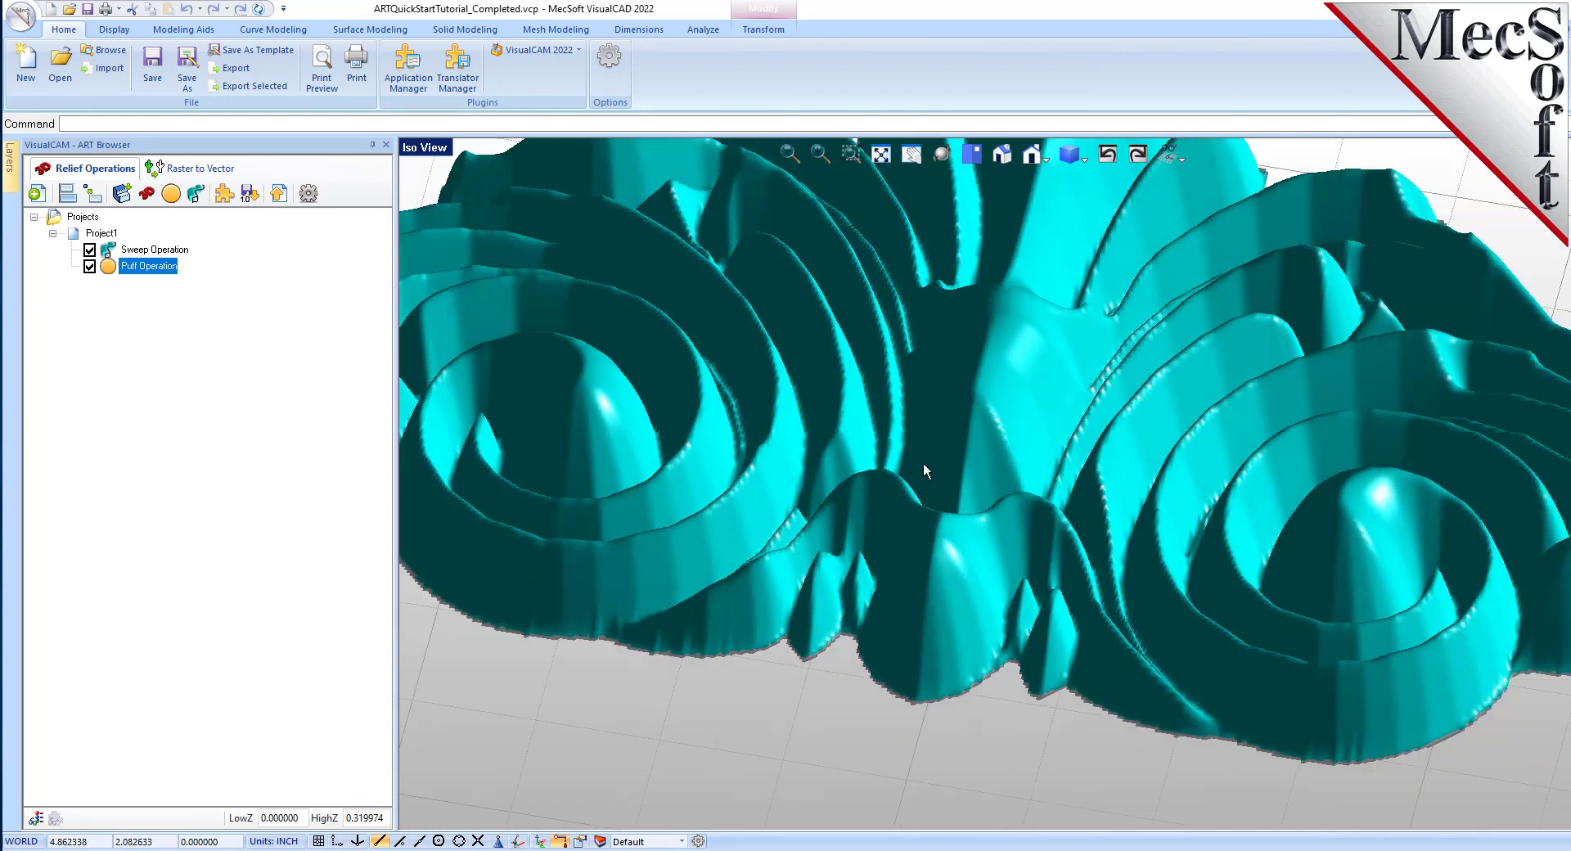
scroll(919, 374, "down", 1)
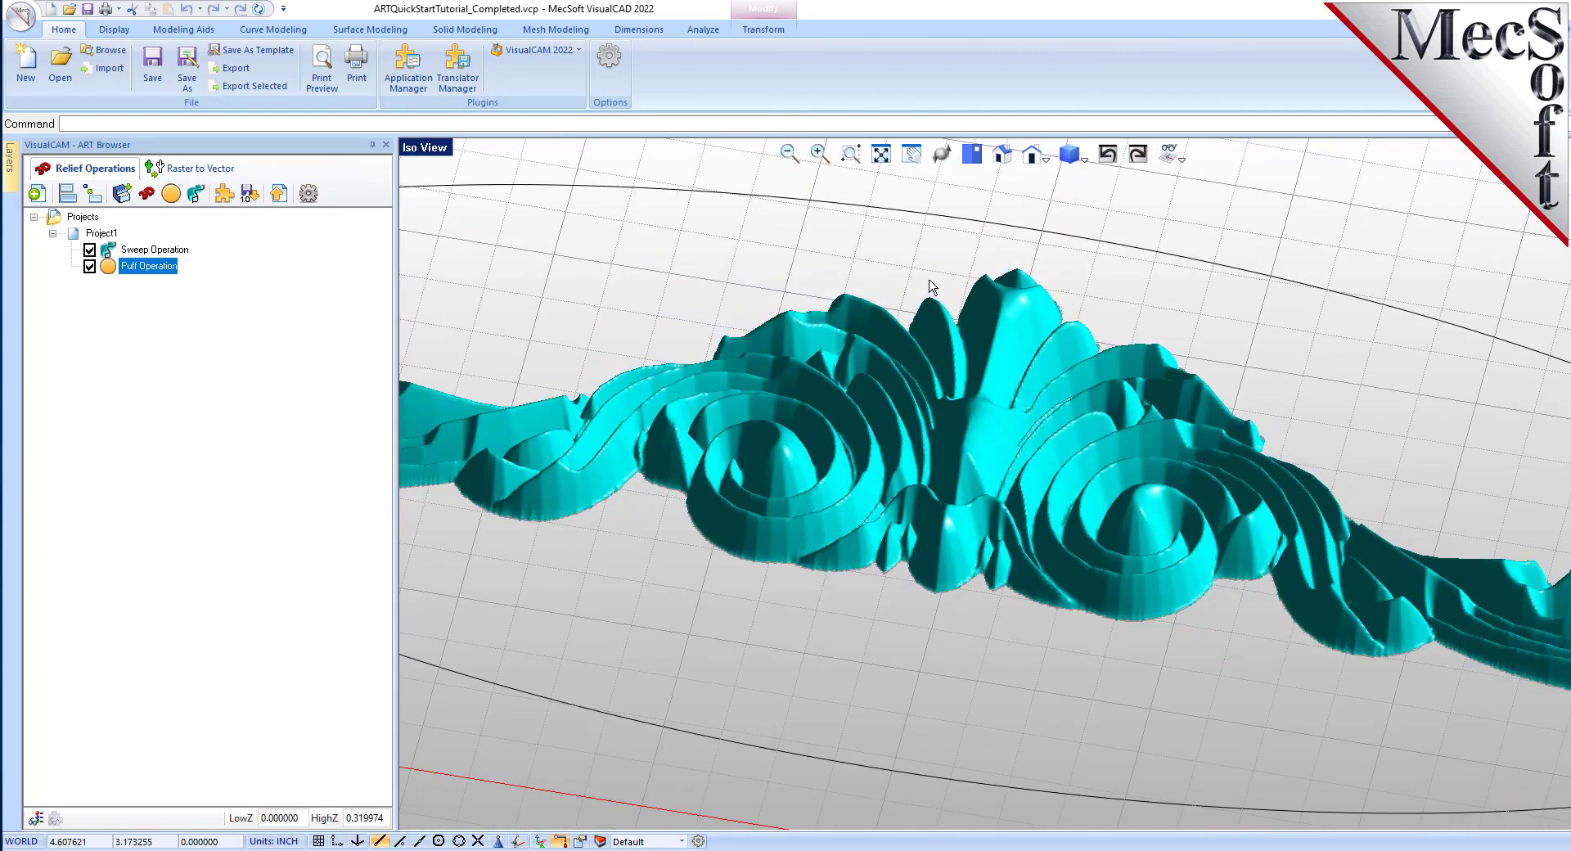
scroll(997, 459, "up", 3)
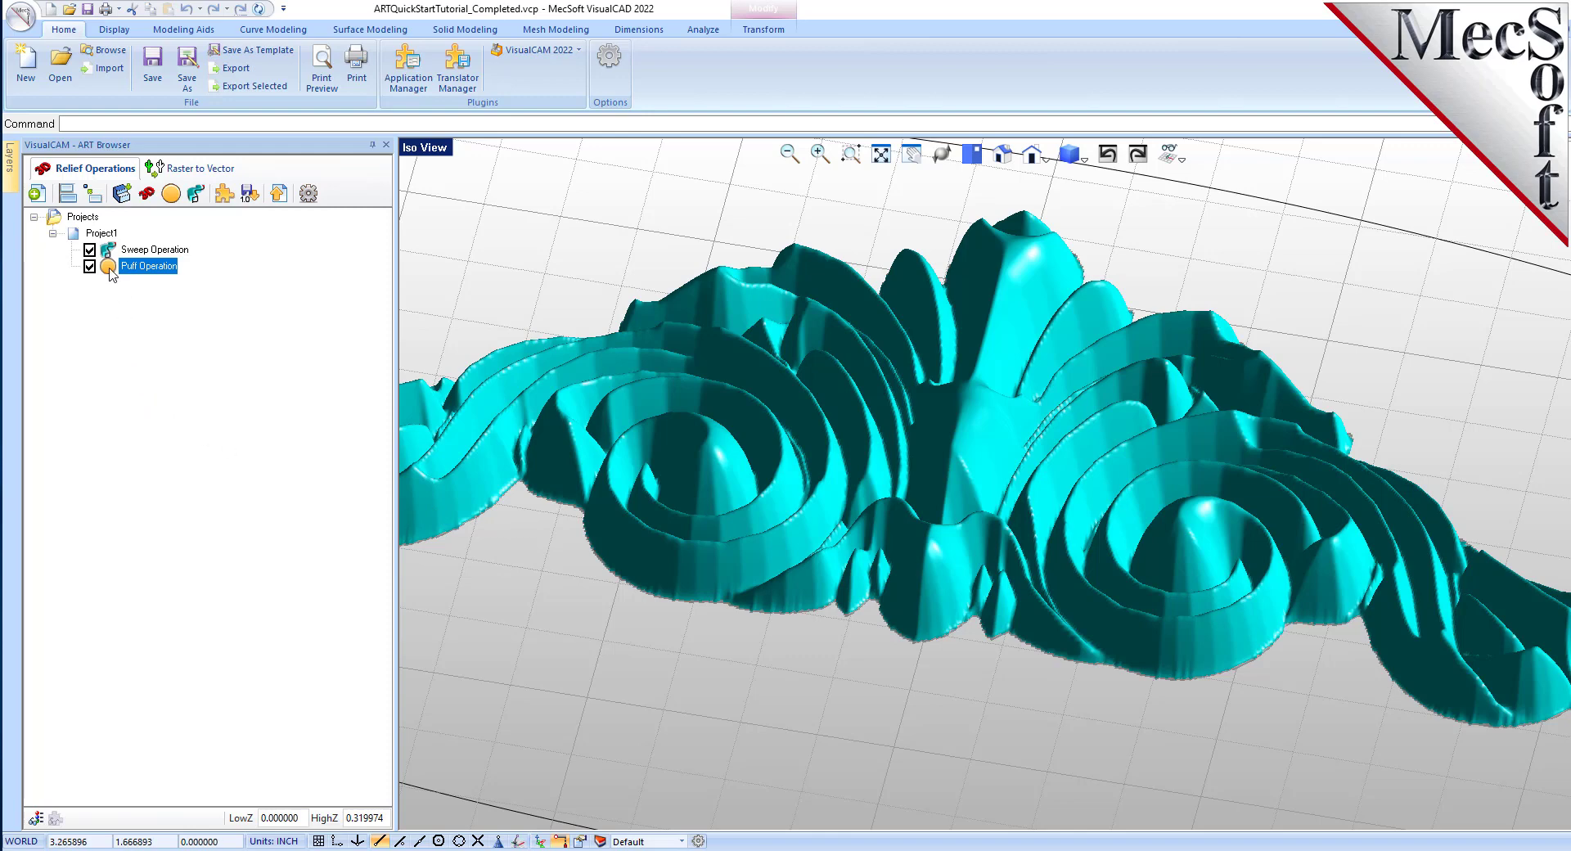
Start a relief operation from the image Texture.jpg in the QuickStart folder
left_click(148, 195)
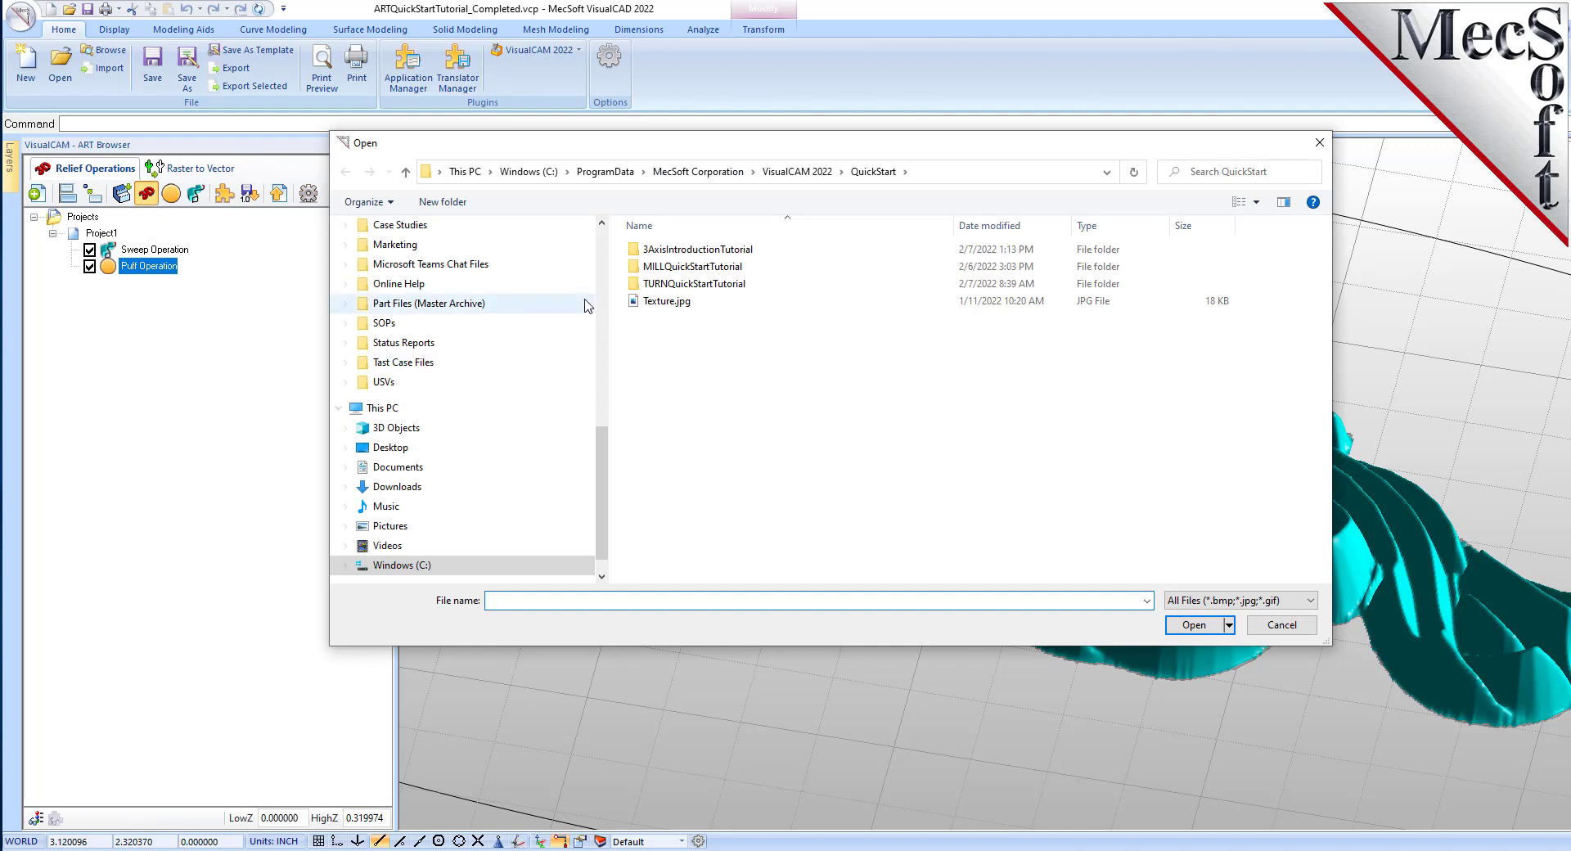
left_click(952, 174)
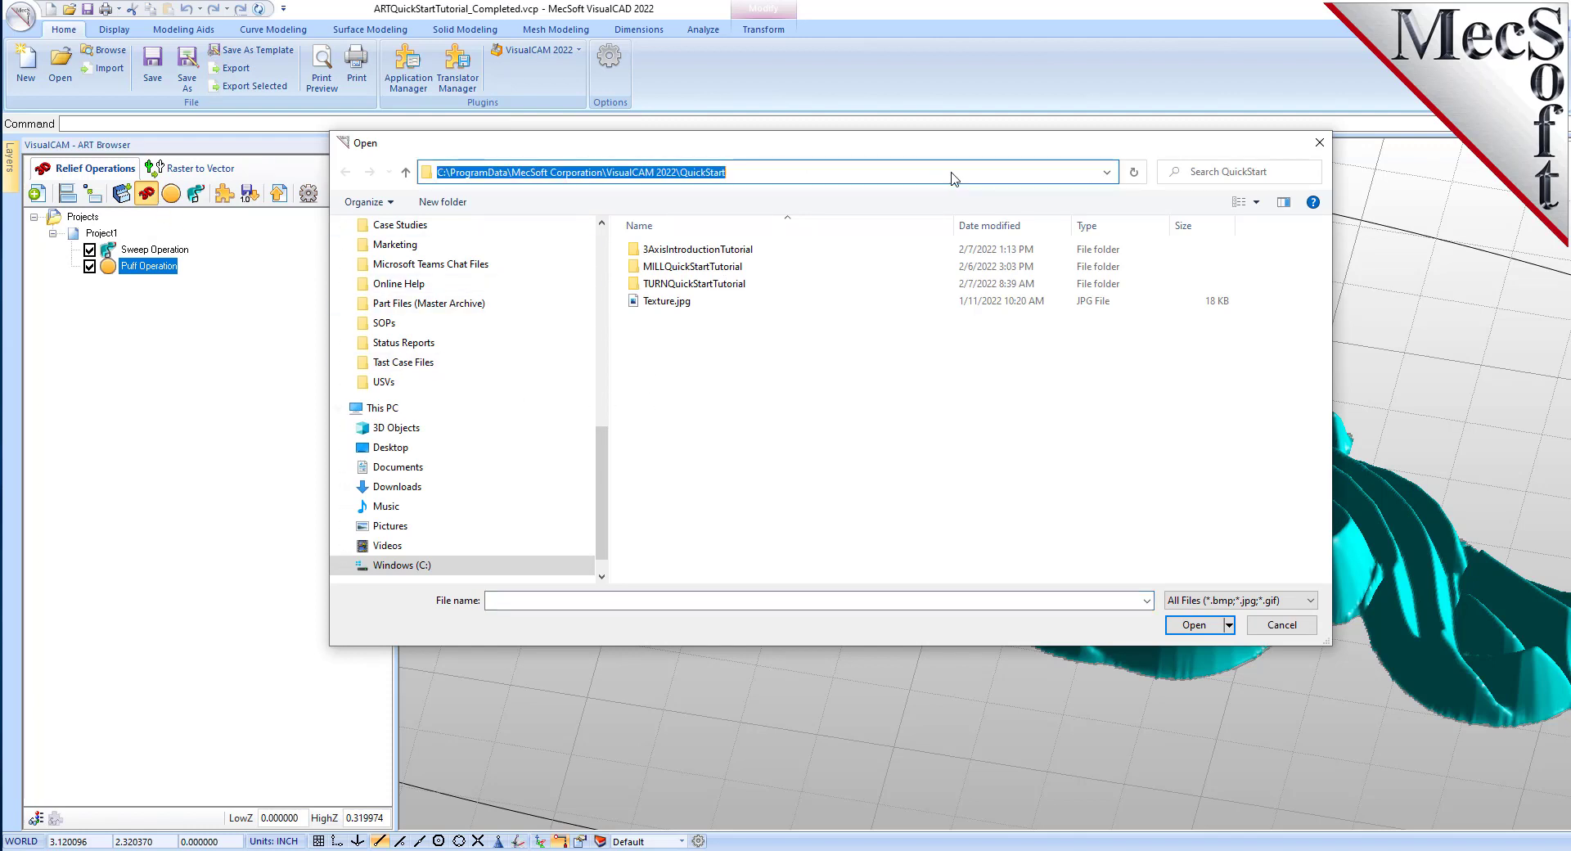
left_click(642, 300)
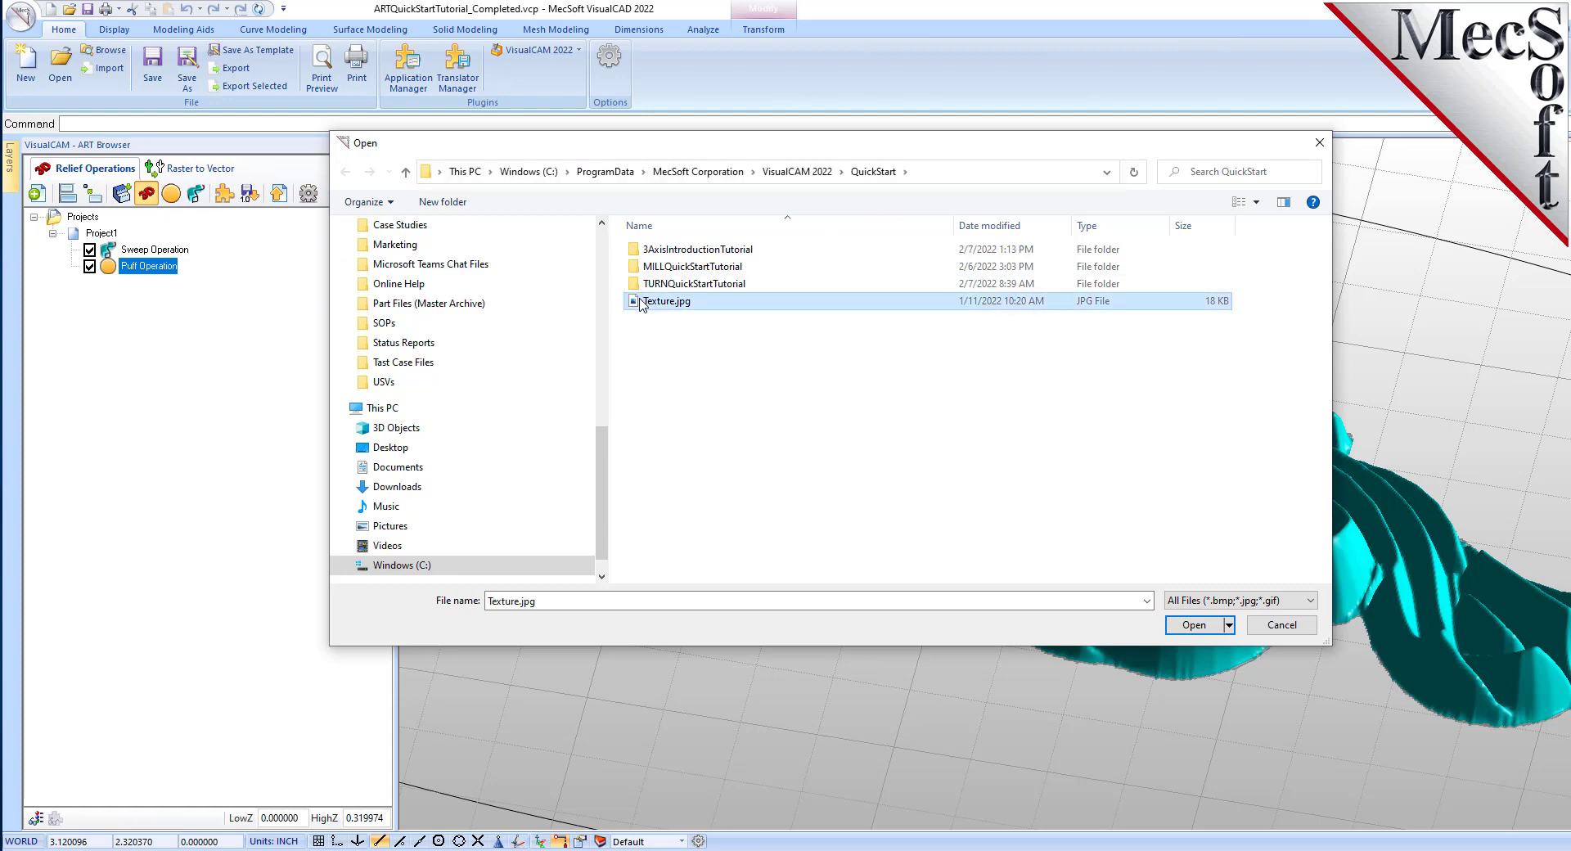
left_click(1193, 626)
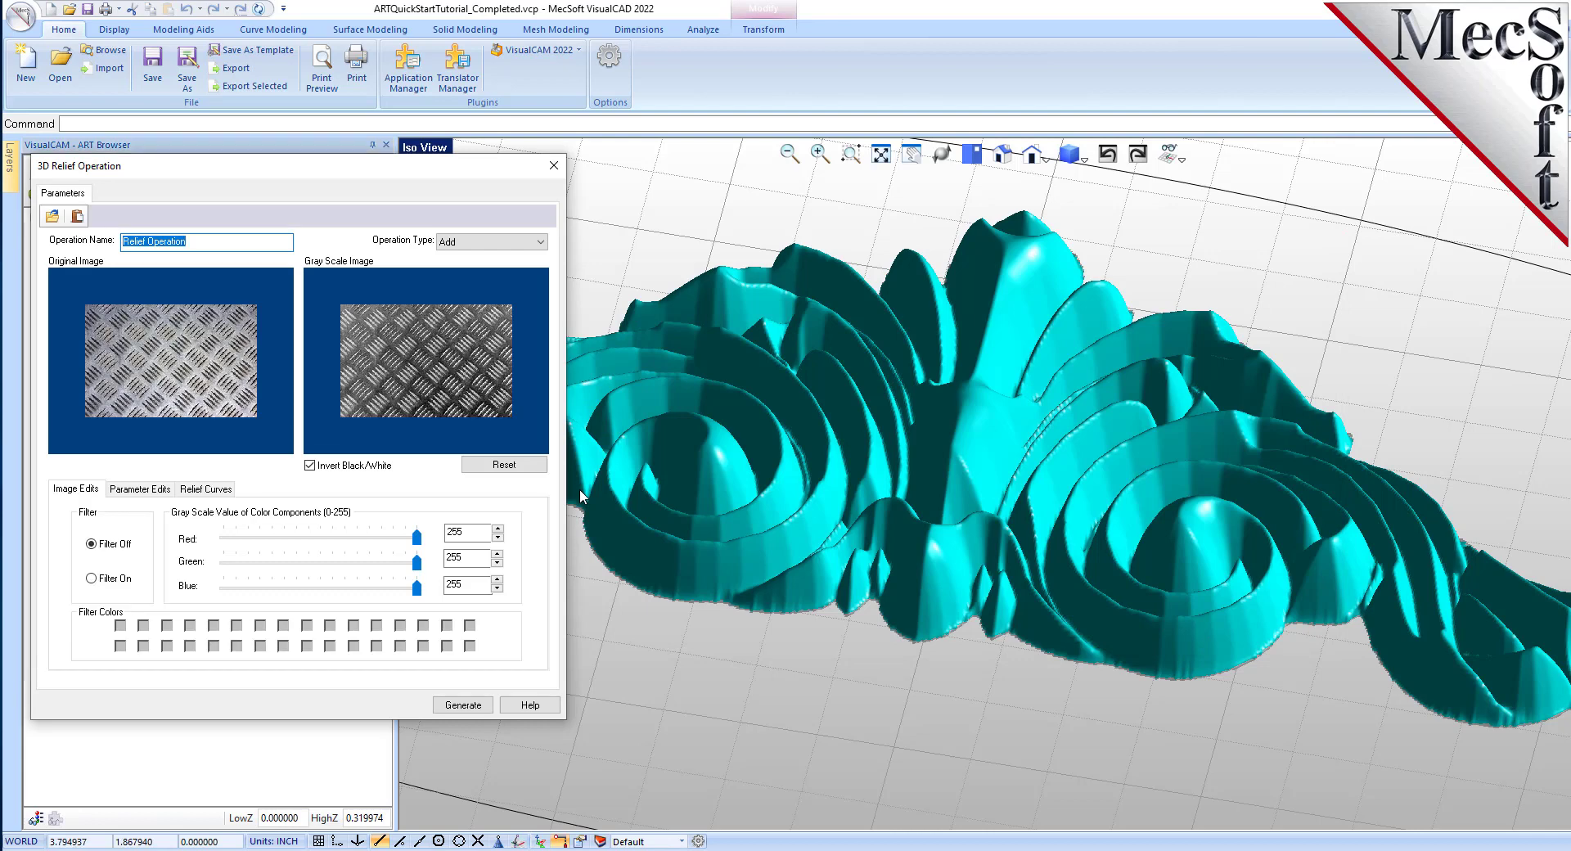
left_click_drag(407, 180, 586, 196)
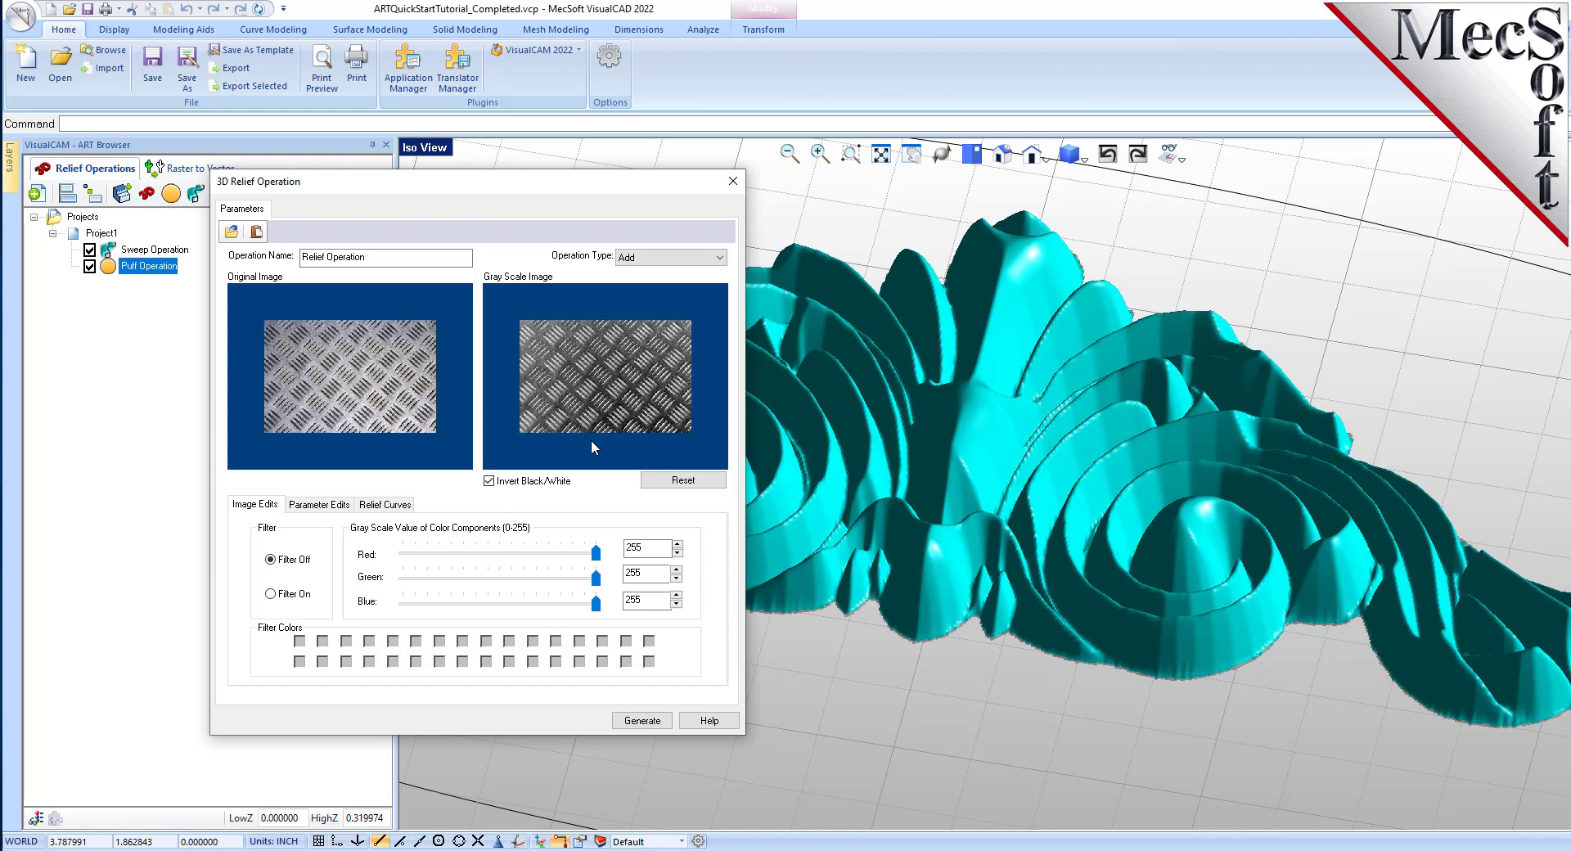
Set the texture relief's operation type to Add and leave the black/white inversion enabled
left_click(713, 257)
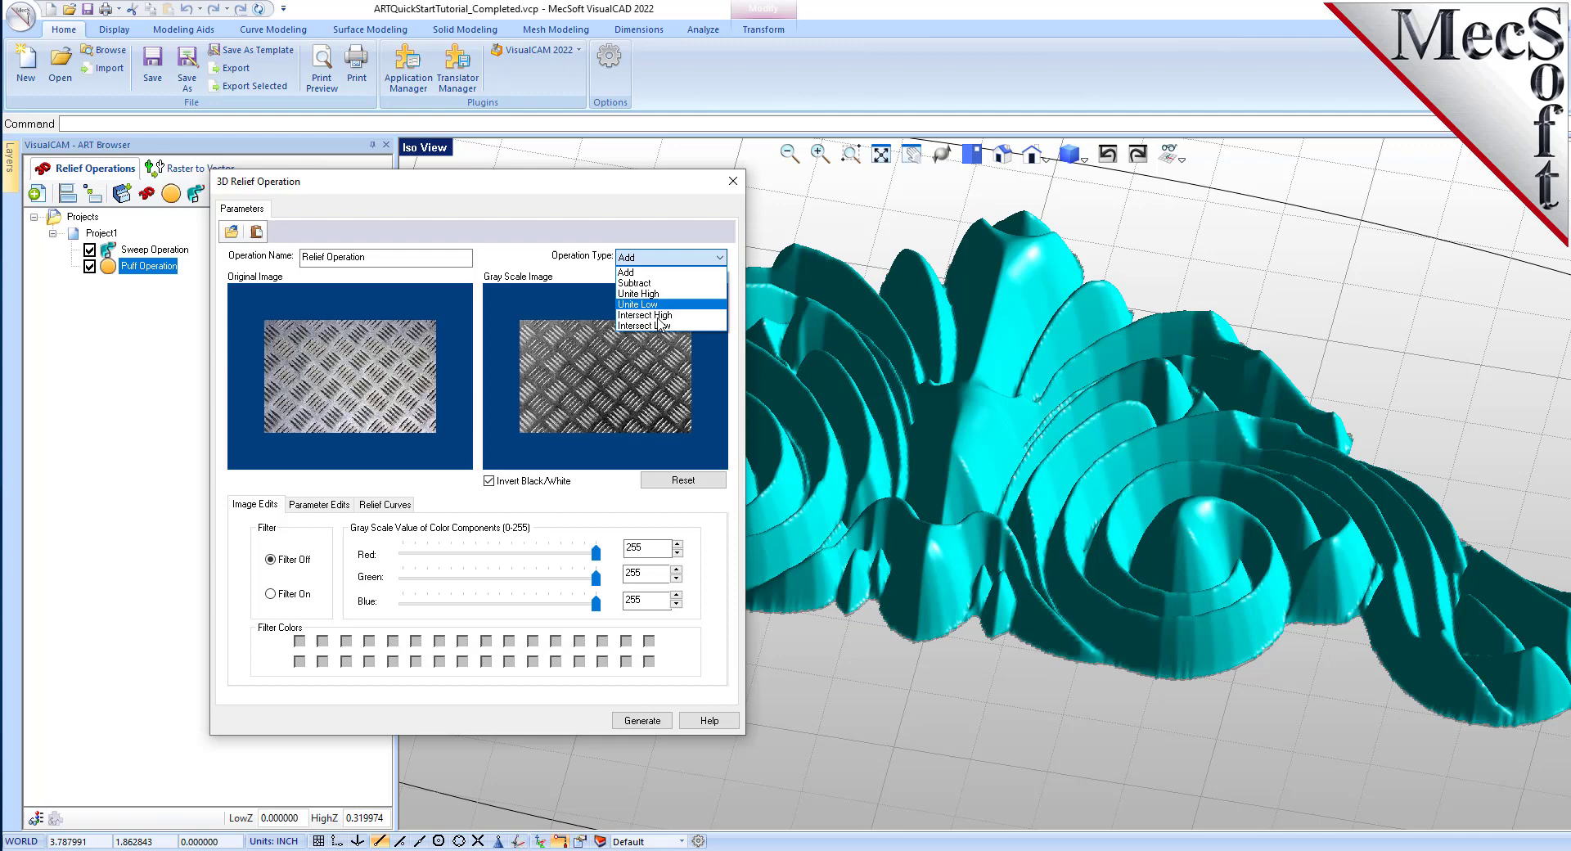
left_click(631, 272)
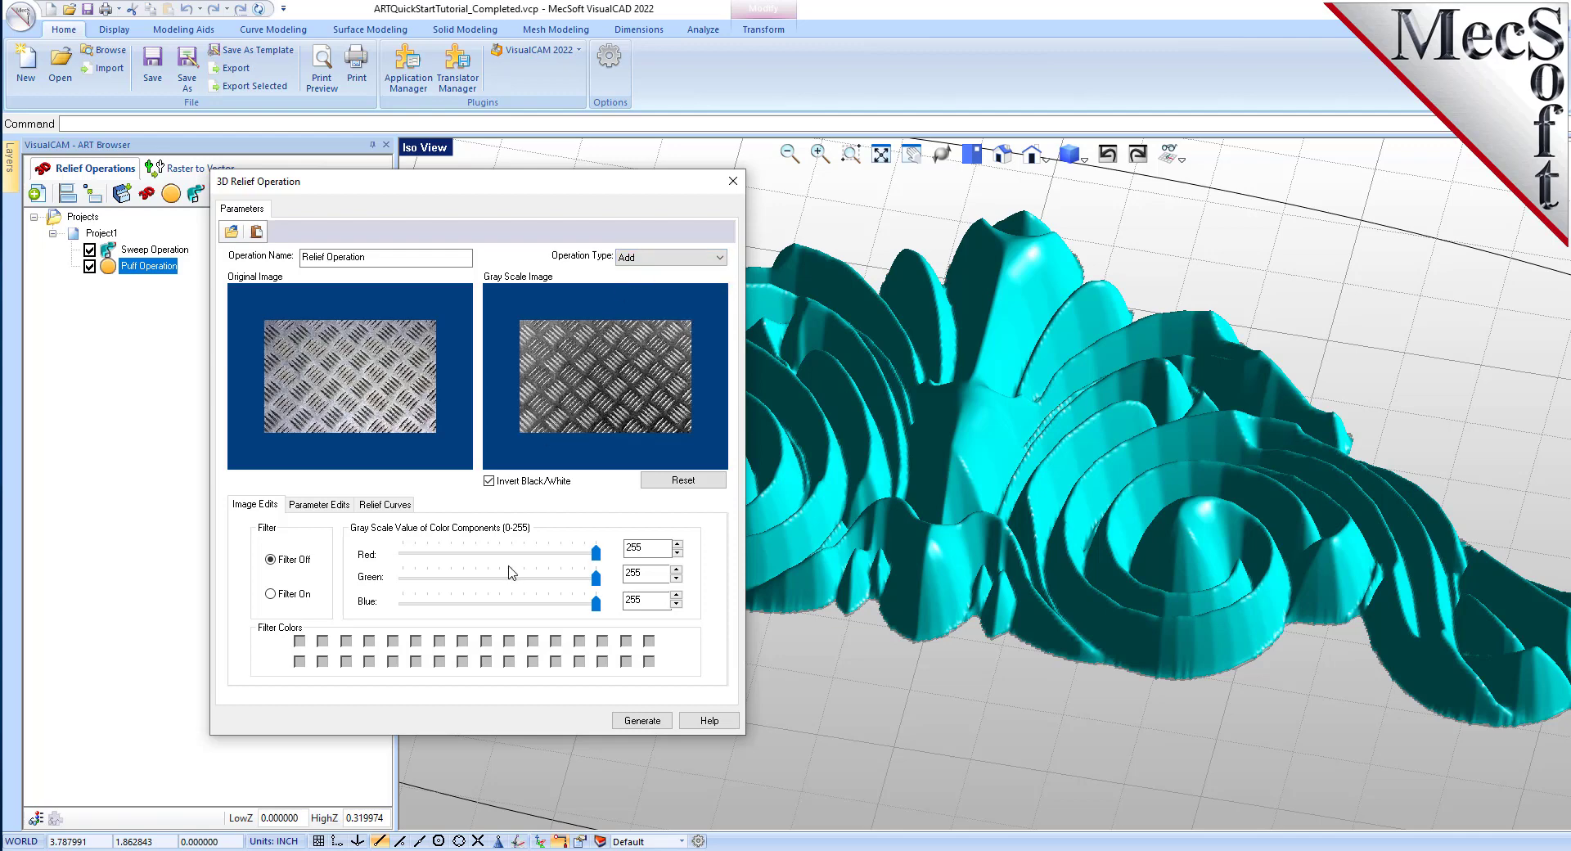
left_click(489, 482)
left_click(490, 482)
Disable the image size and aspect ratio options for the relief and set its width to 10 and height to 4
left_click(333, 505)
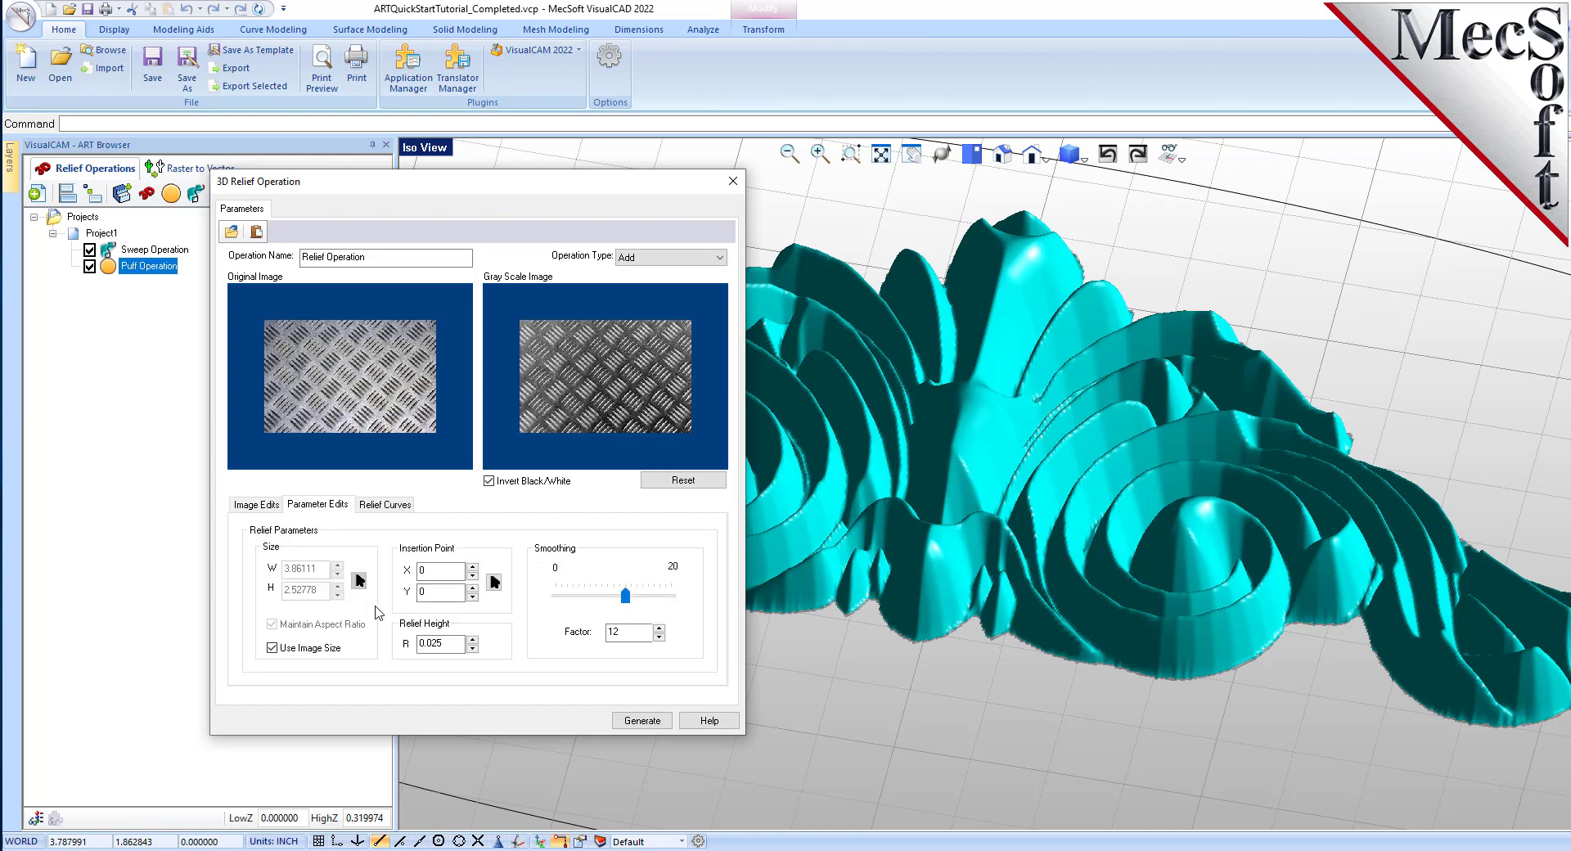
left_click(273, 648)
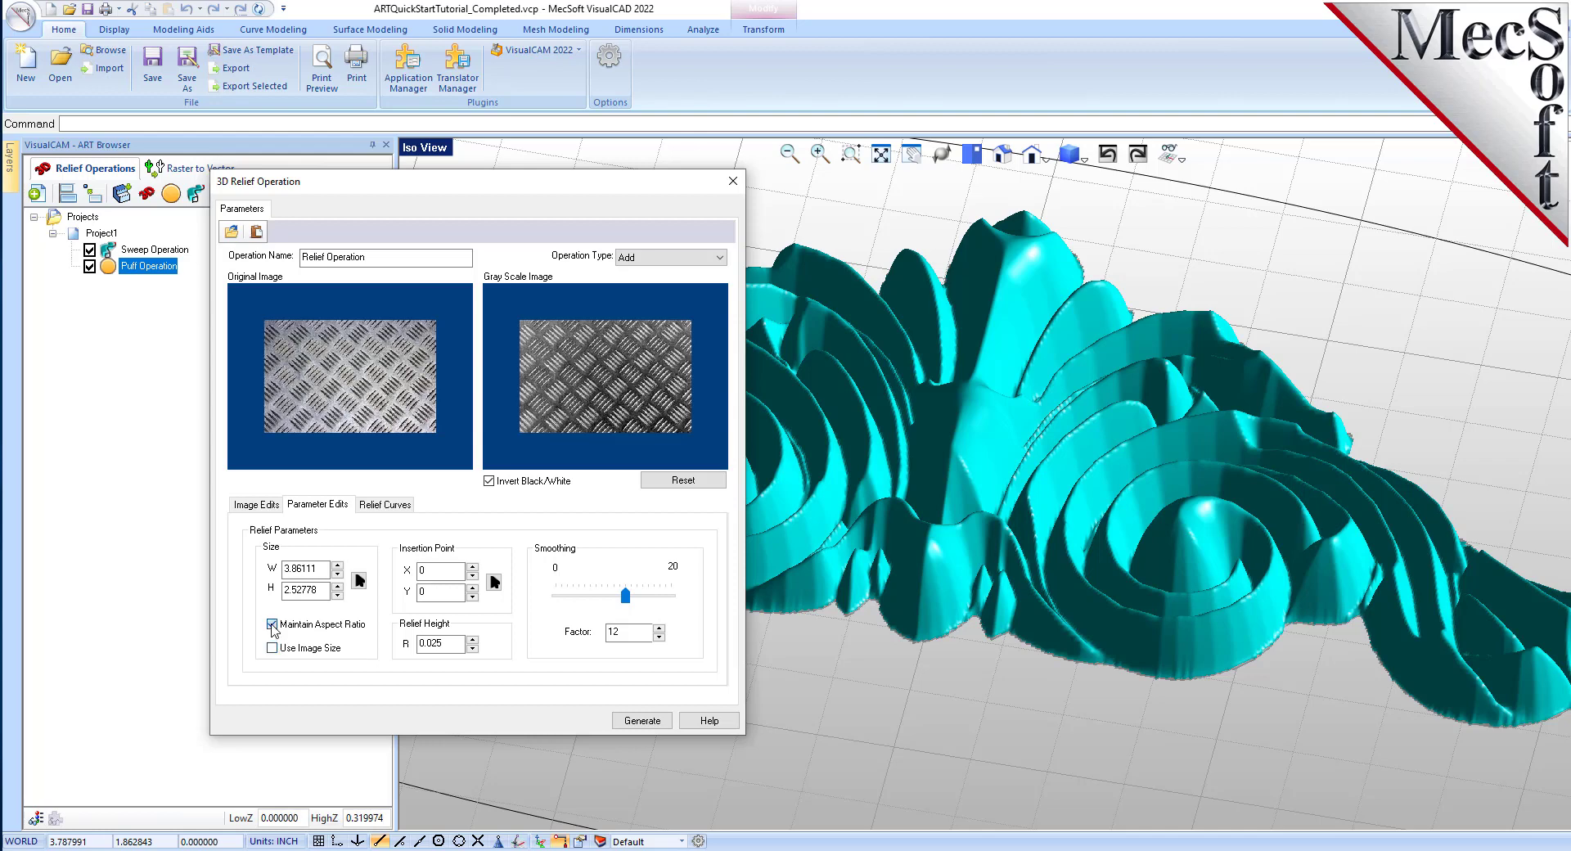
left_click(272, 624)
double_click(305, 569)
type("10")
double_click(304, 592)
type("4")
left_click_drag(463, 645, 401, 647)
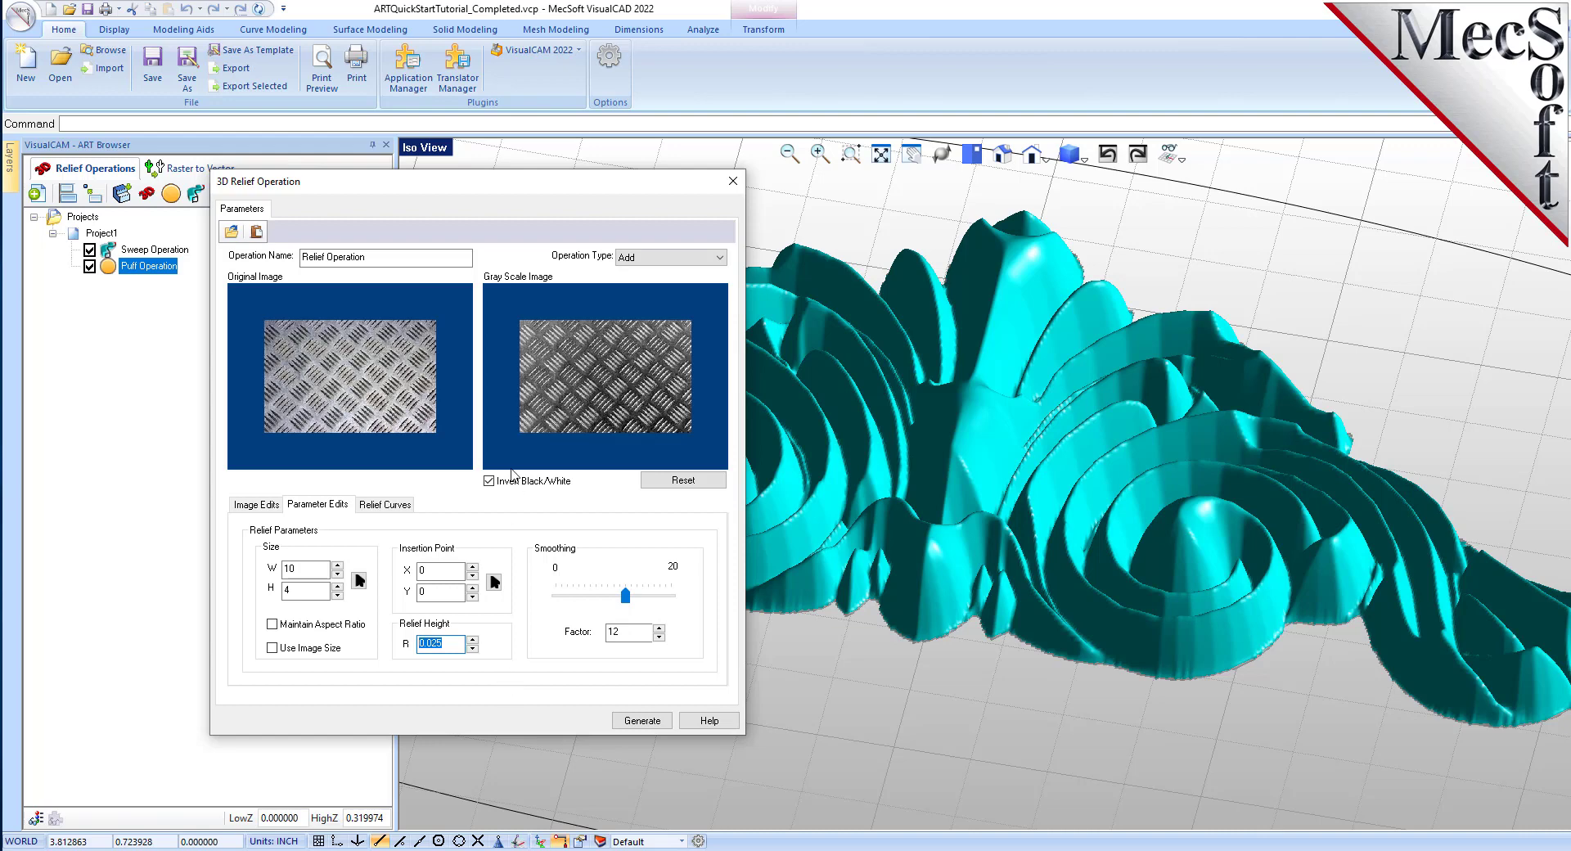
left_click(565, 393)
double_click(626, 638)
Replace the scroll outline in the relief's border curves with the large ellipse
left_click(390, 505)
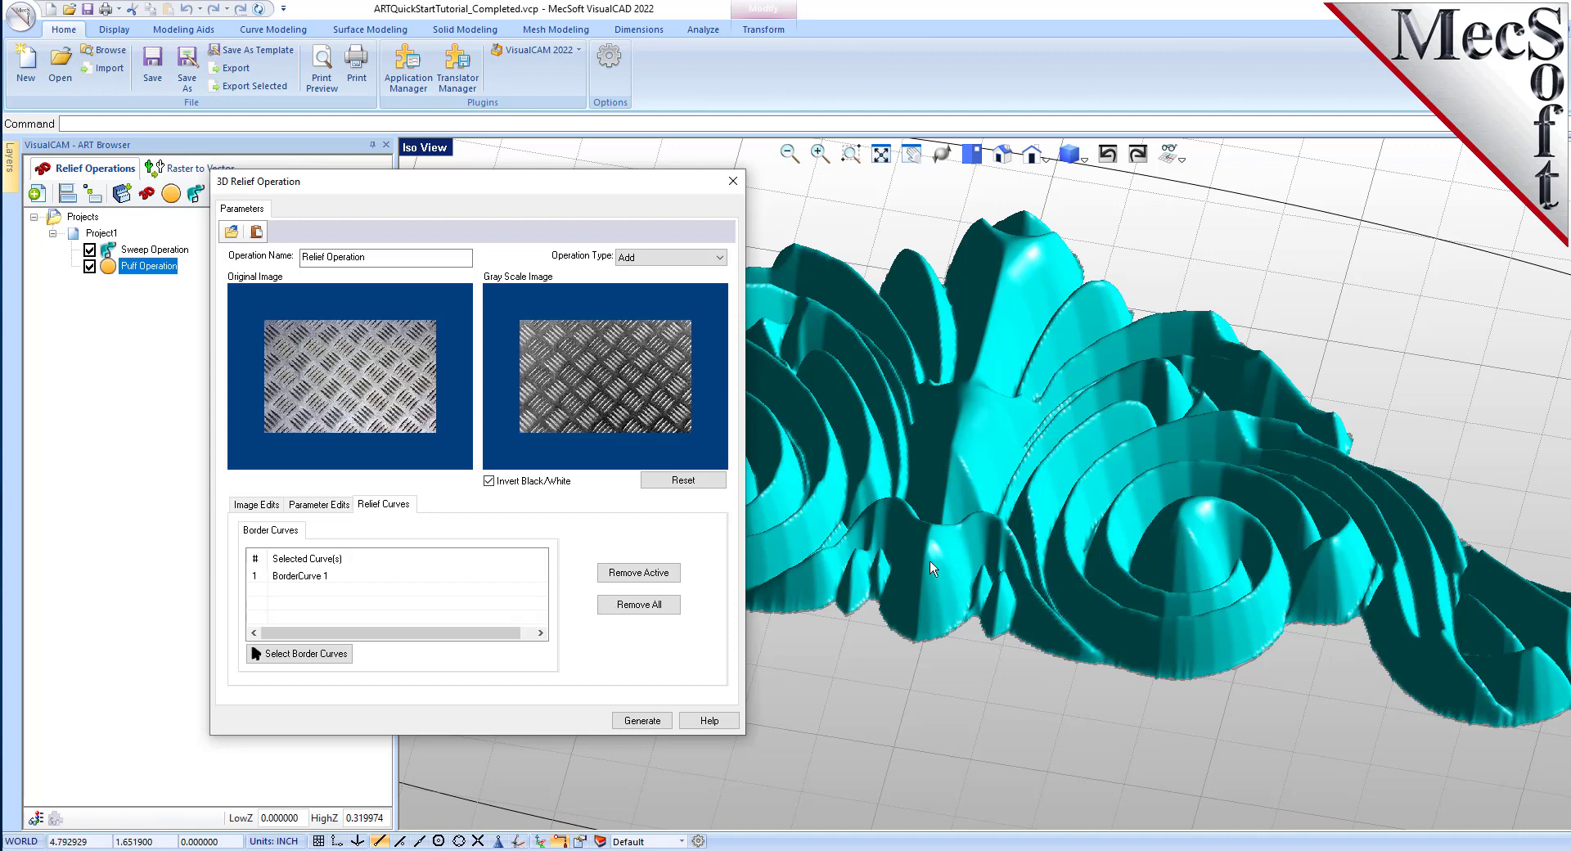
scroll(900, 532, "down", 3)
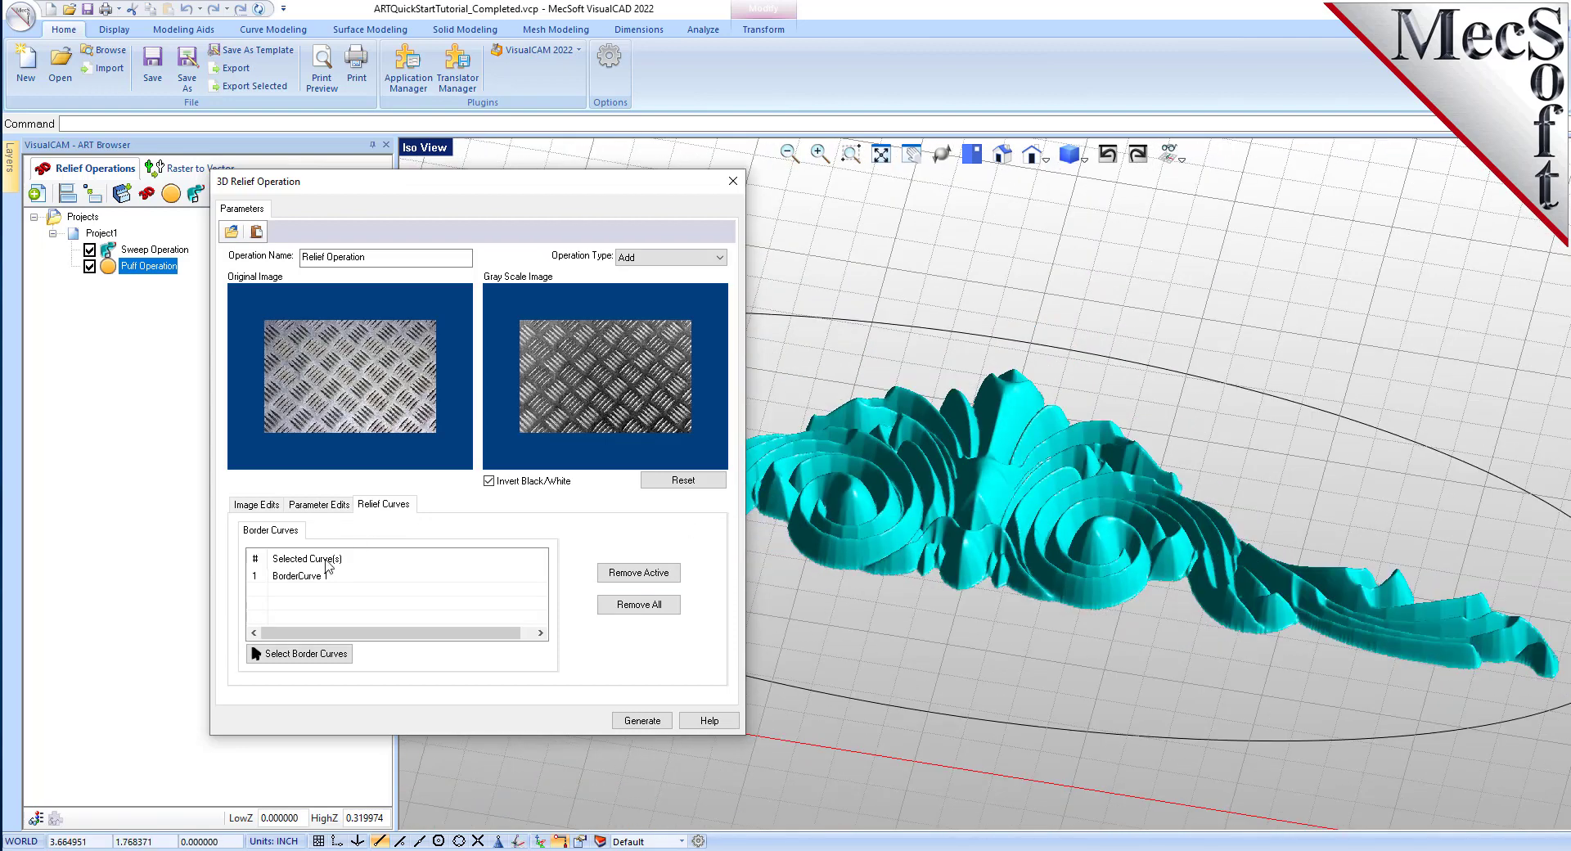
left_click(297, 577)
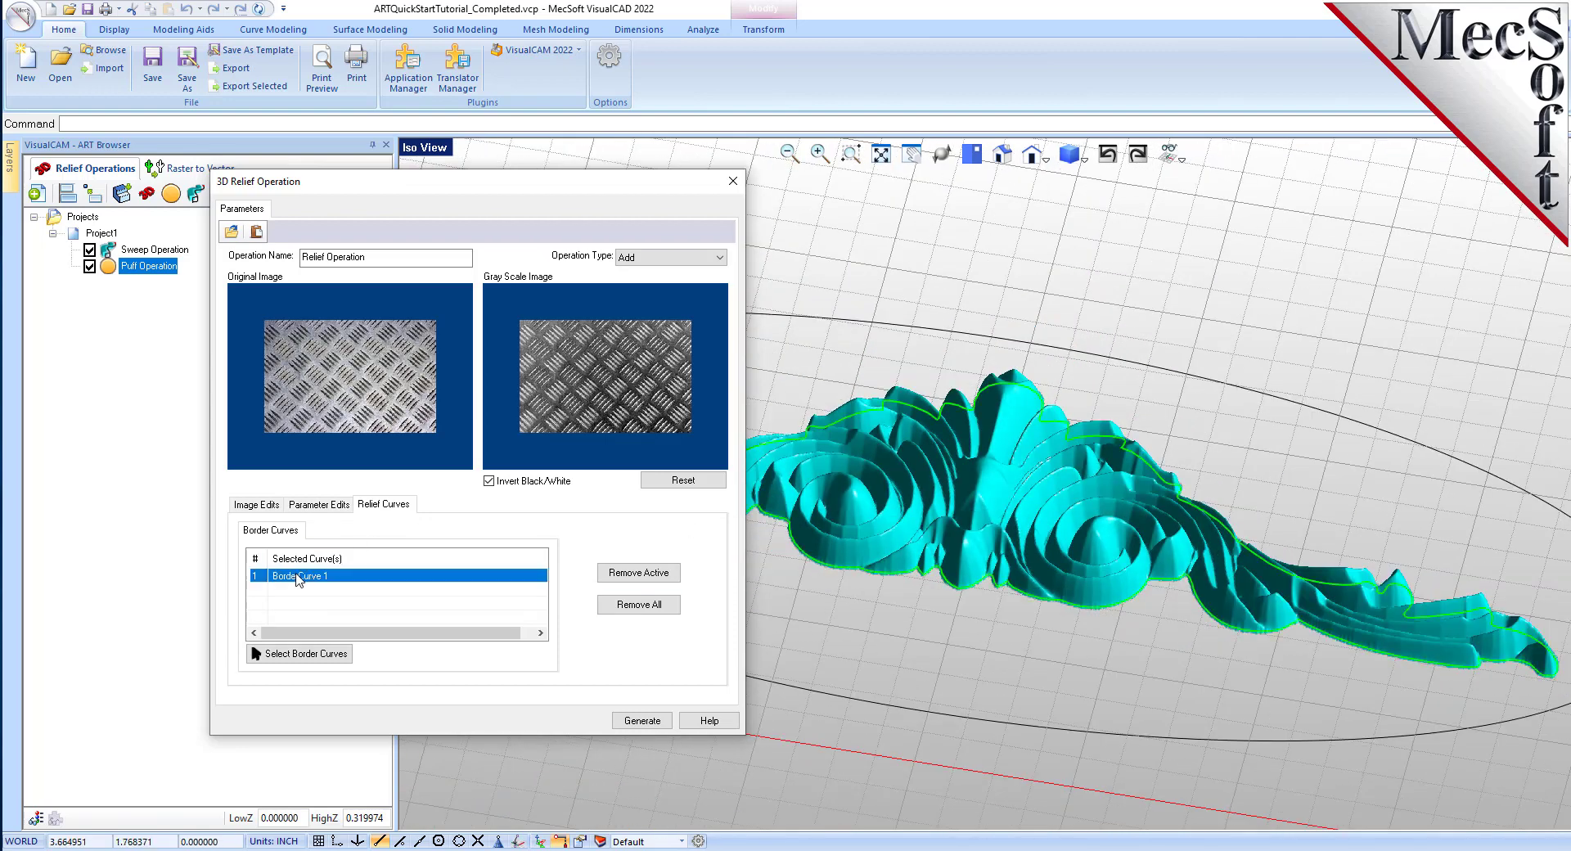
left_click(663, 575)
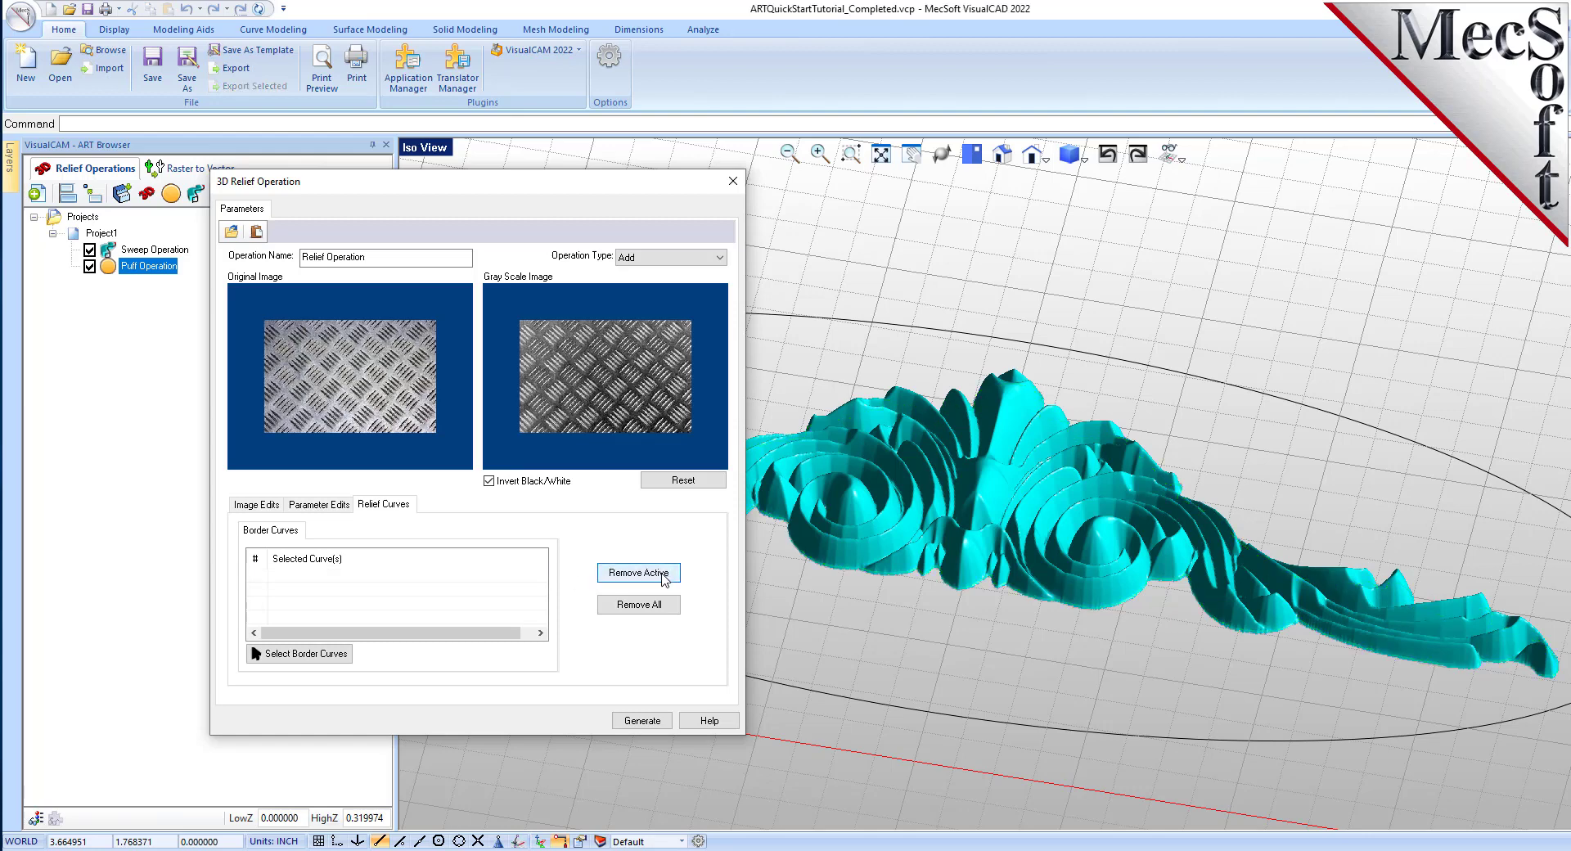
left_click(327, 654)
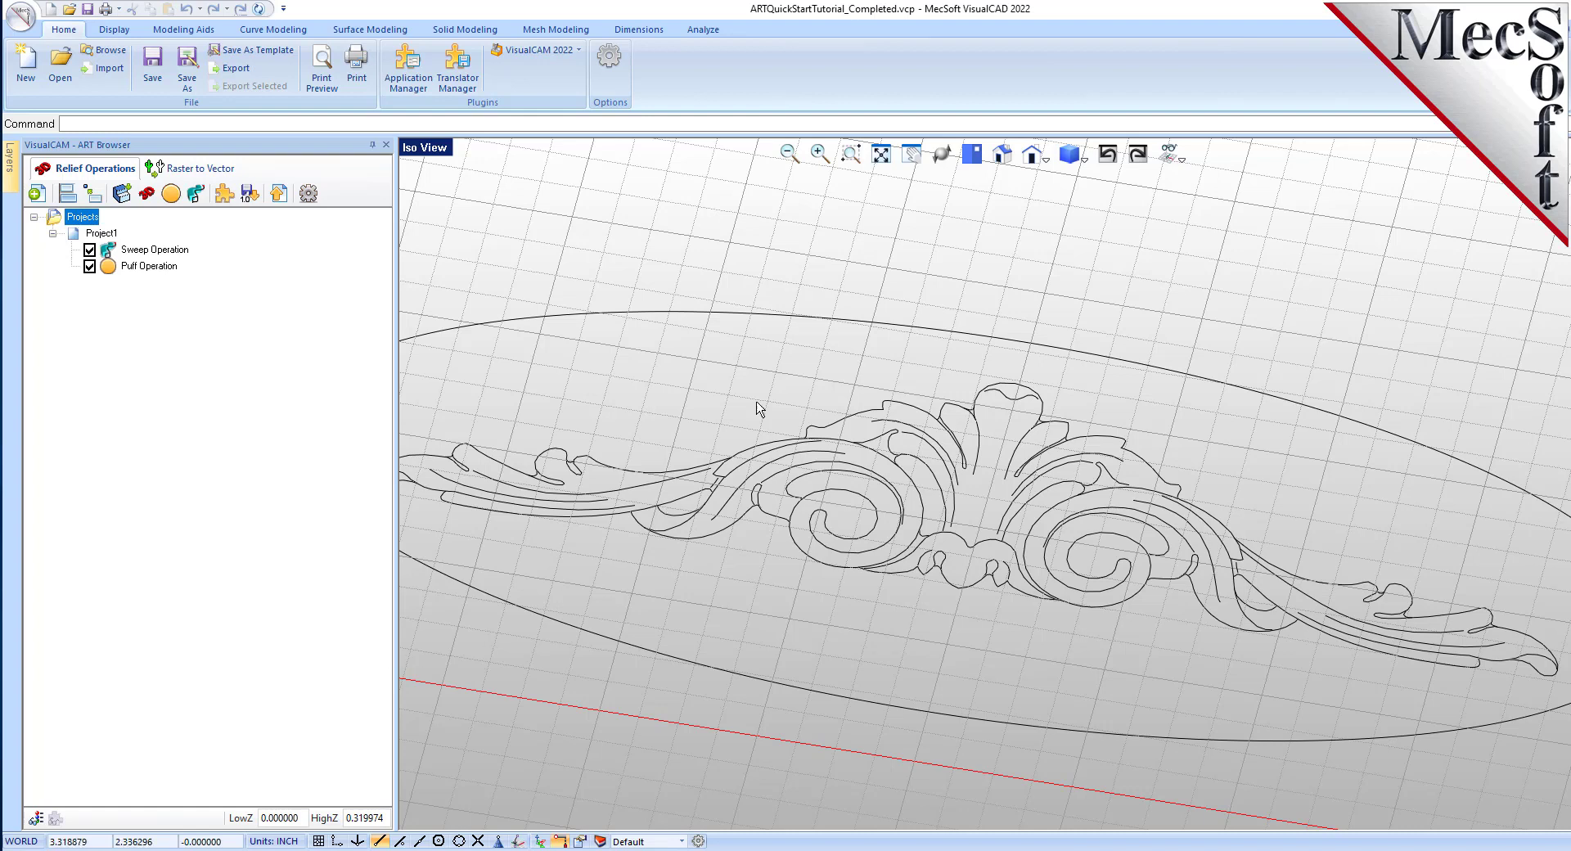
left_click(774, 315)
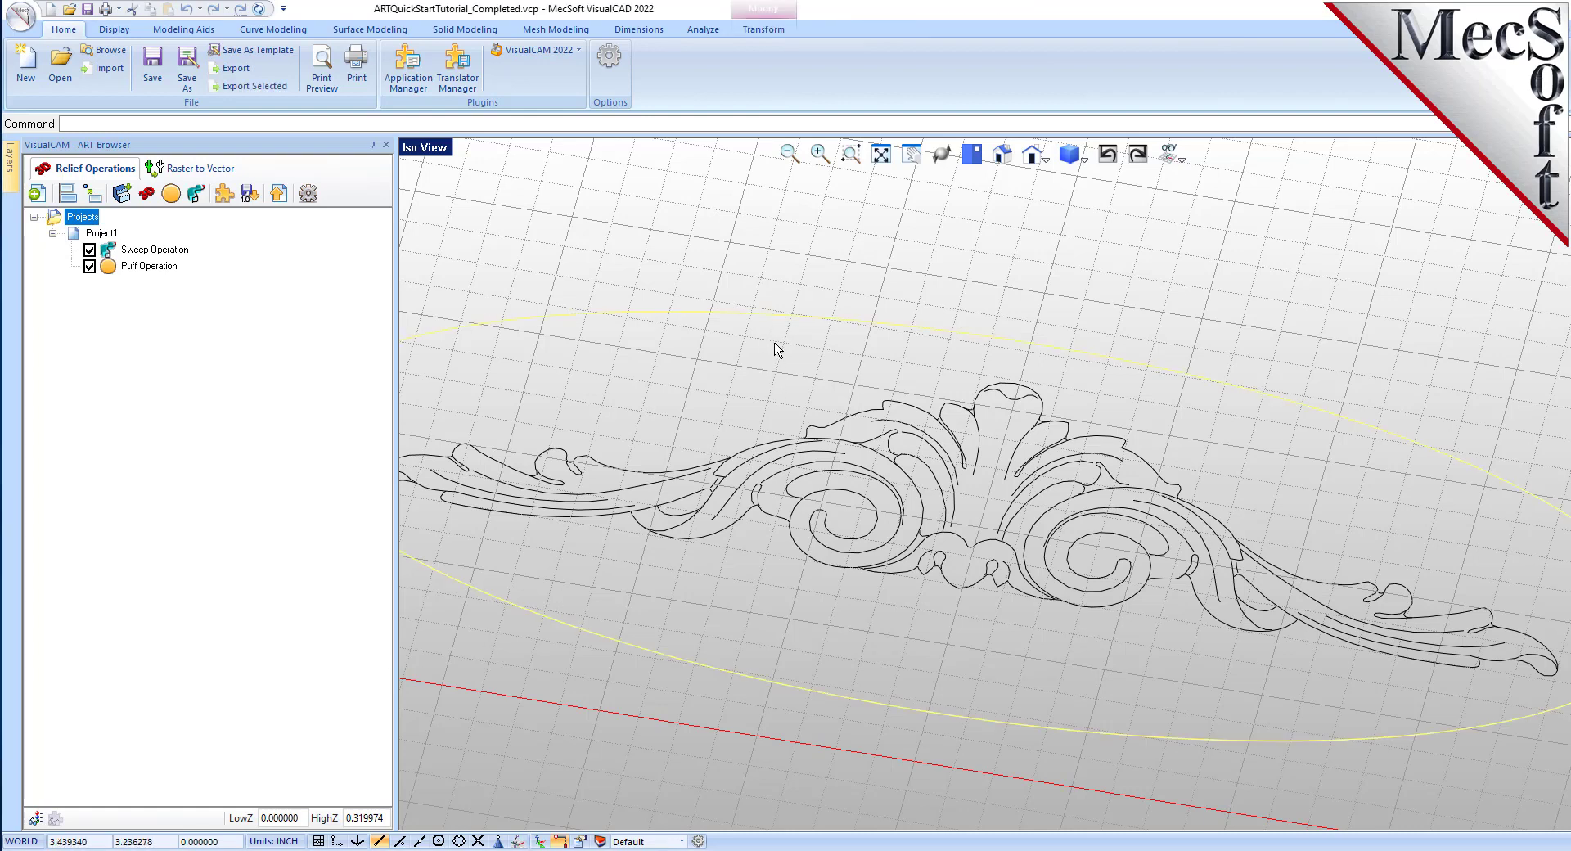
right_click(774, 347)
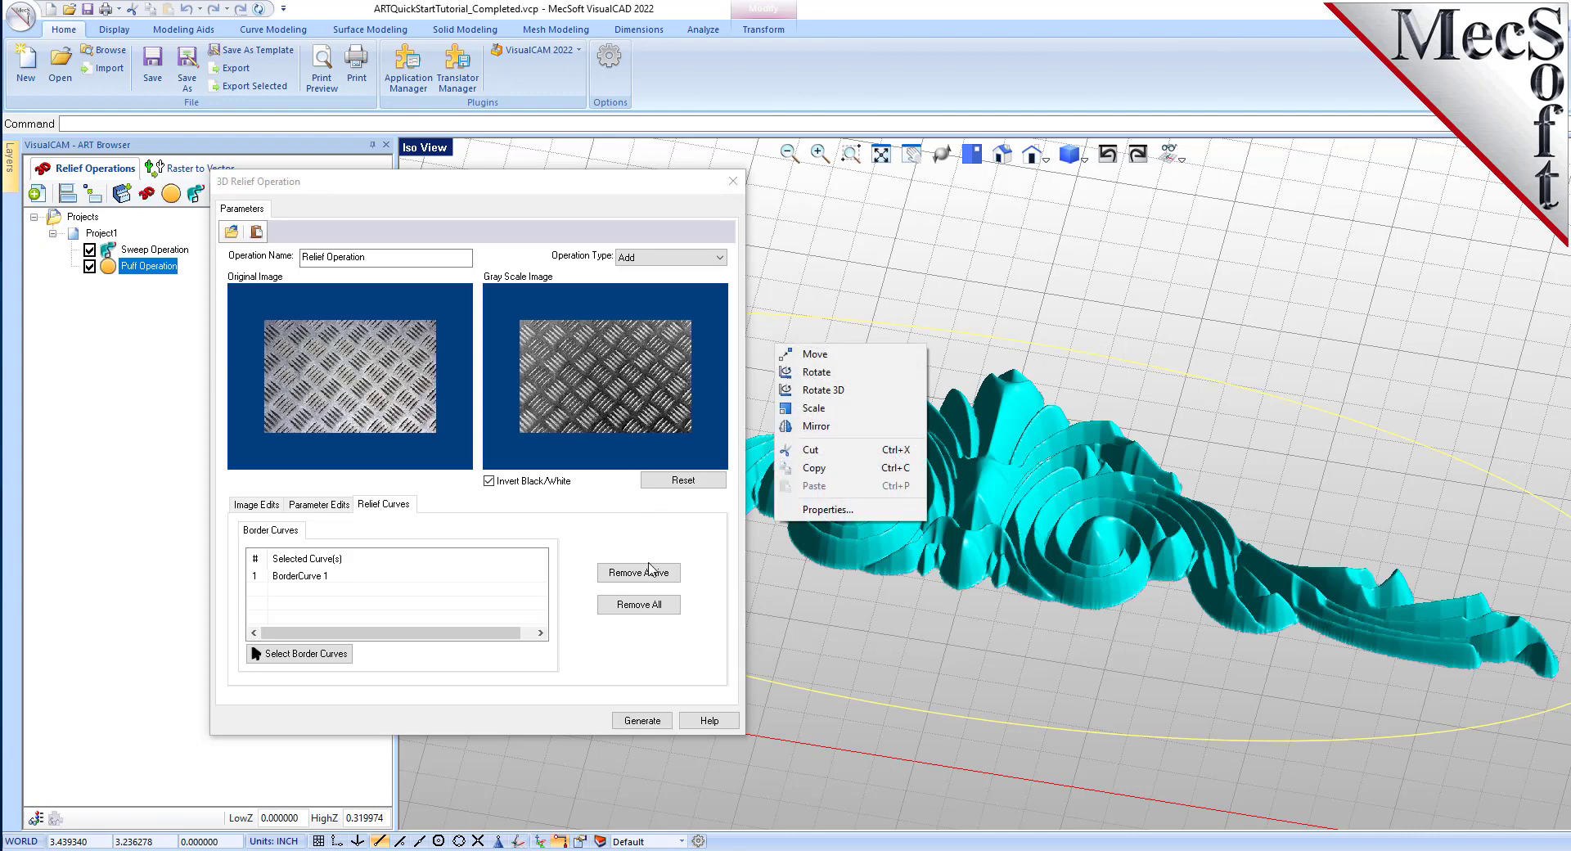
left_click(604, 532)
left_click(316, 580)
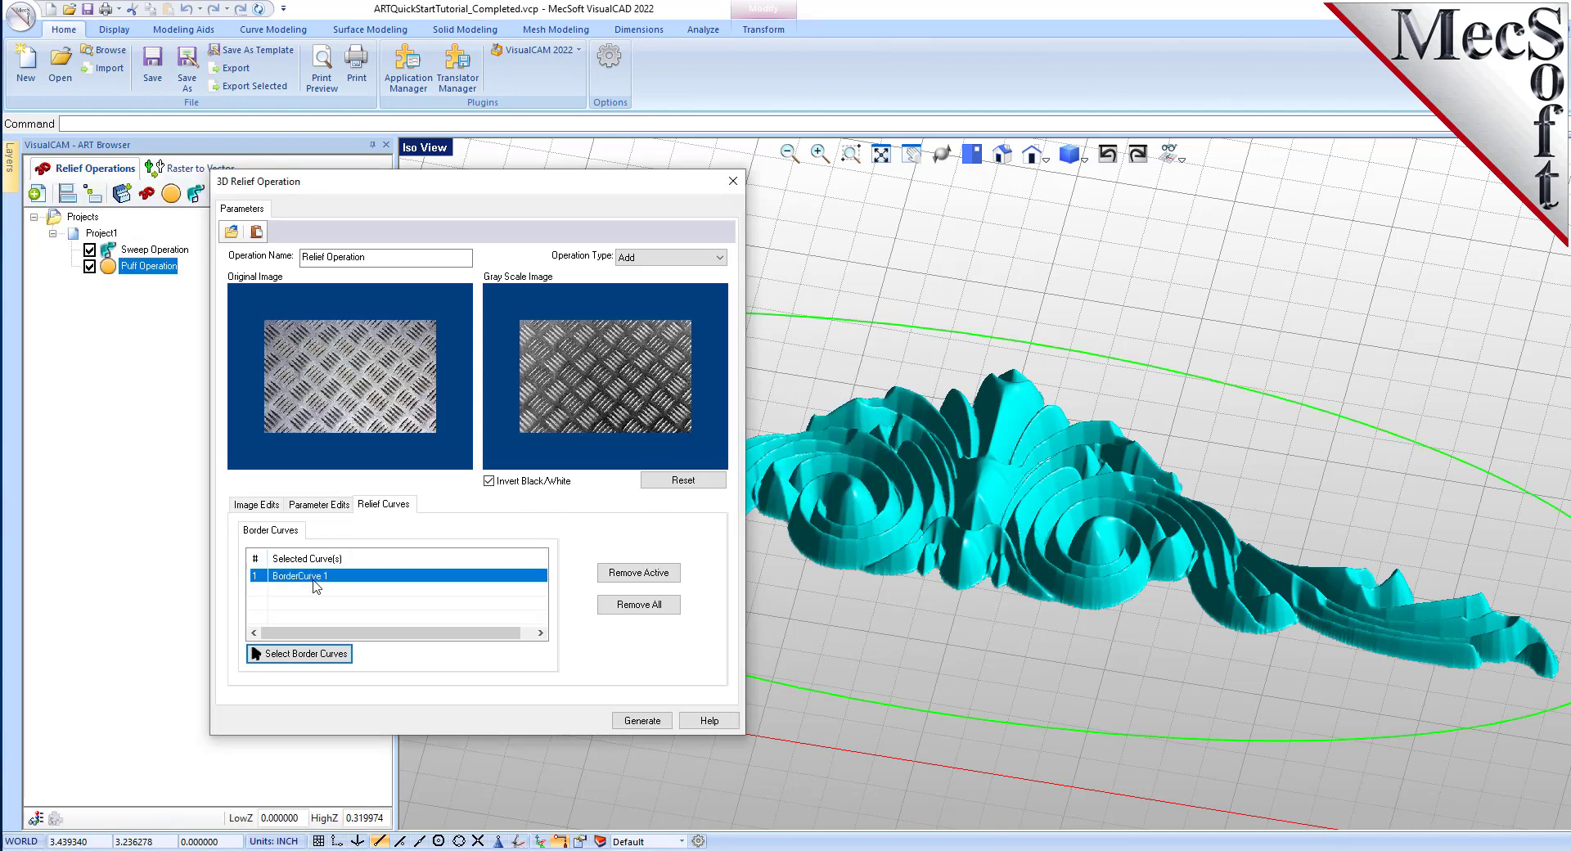
Generate the texture relief within the ellipse and inspect its surface
scroll(1149, 467, "down", 3)
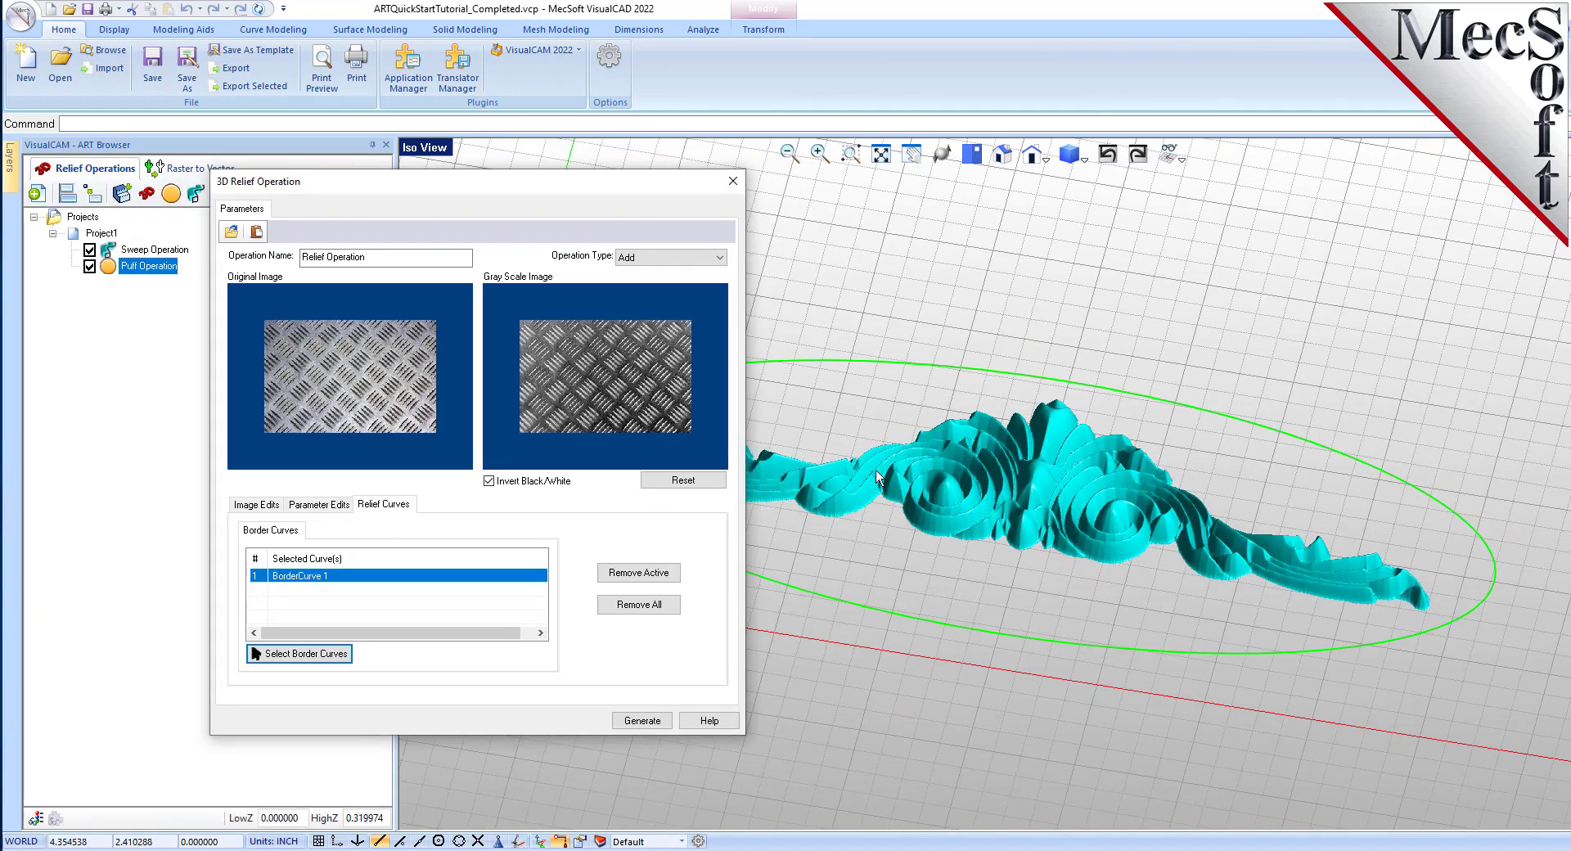
left_click(638, 720)
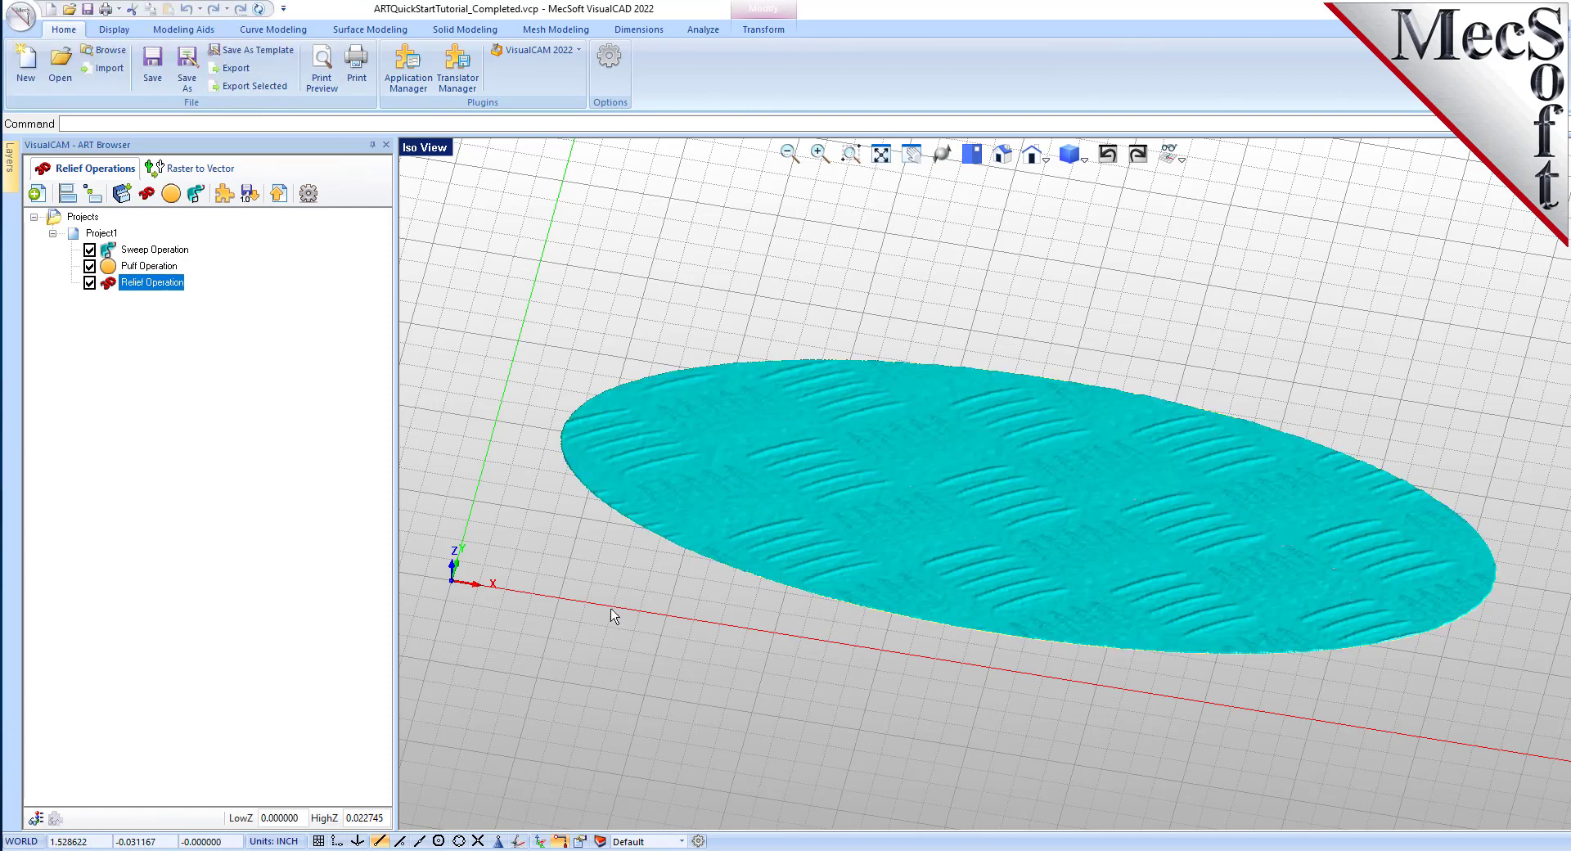
scroll(1030, 538, "up", 2)
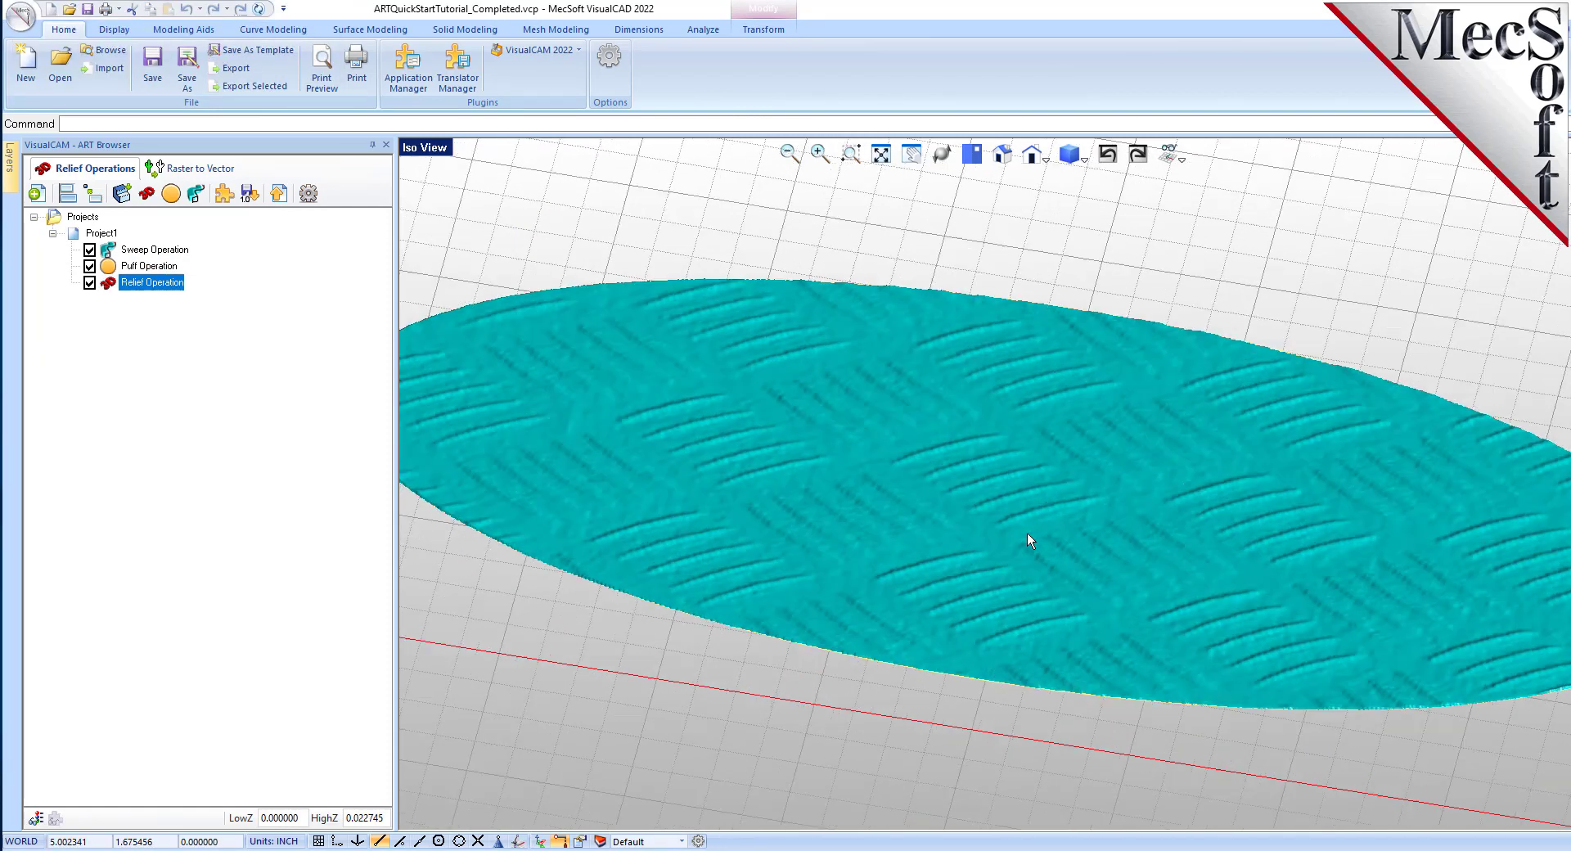
scroll(990, 503, "up", 1)
scroll(995, 517, "down", 3)
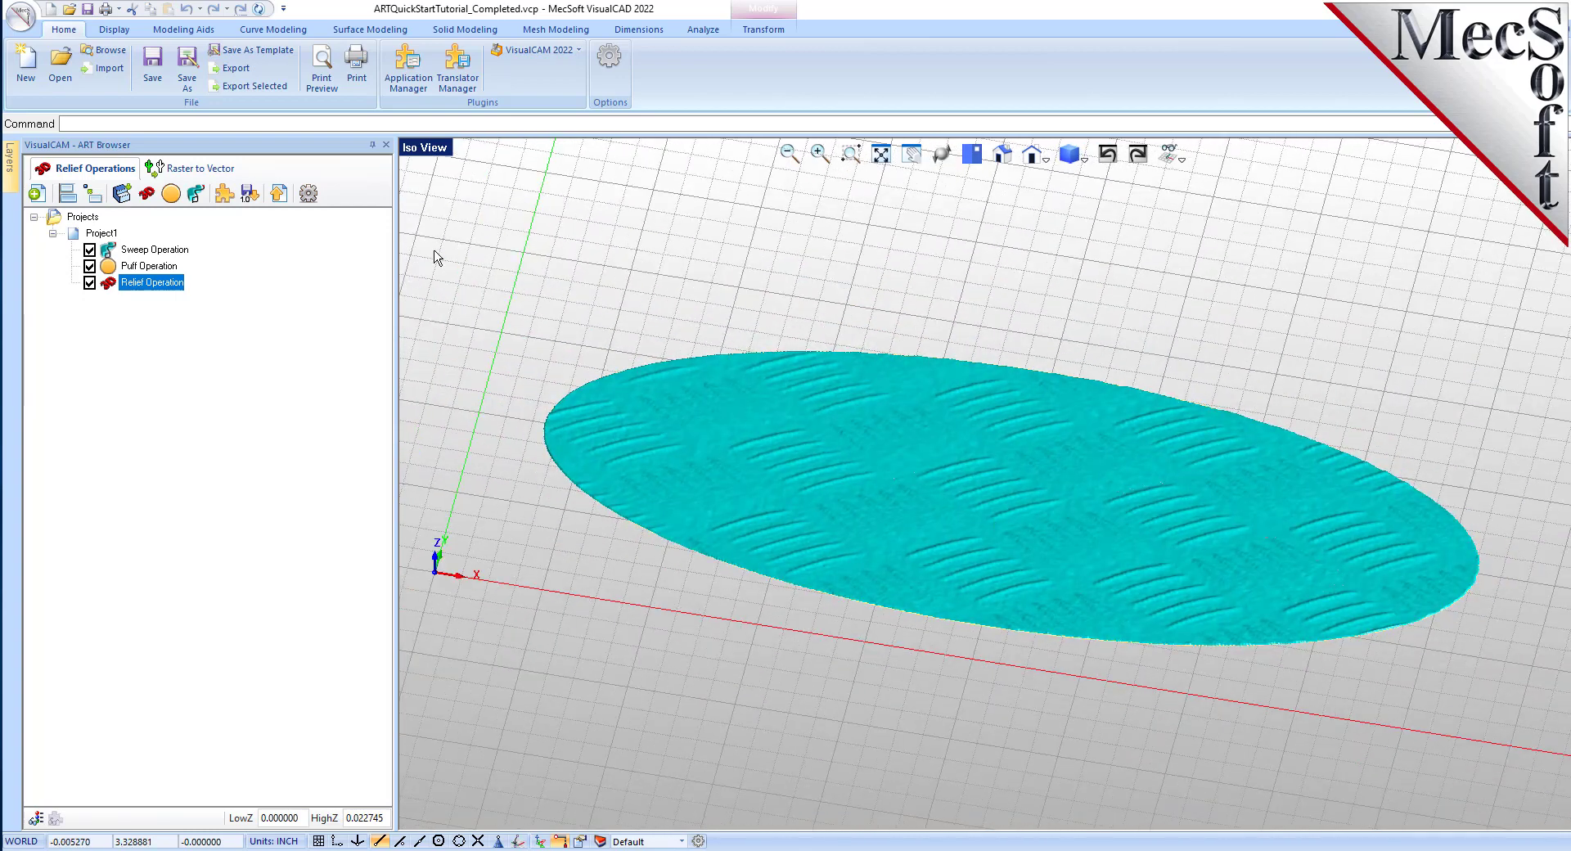
Display the sweep, puff and texture relief operations individually, one after another
left_click(158, 250)
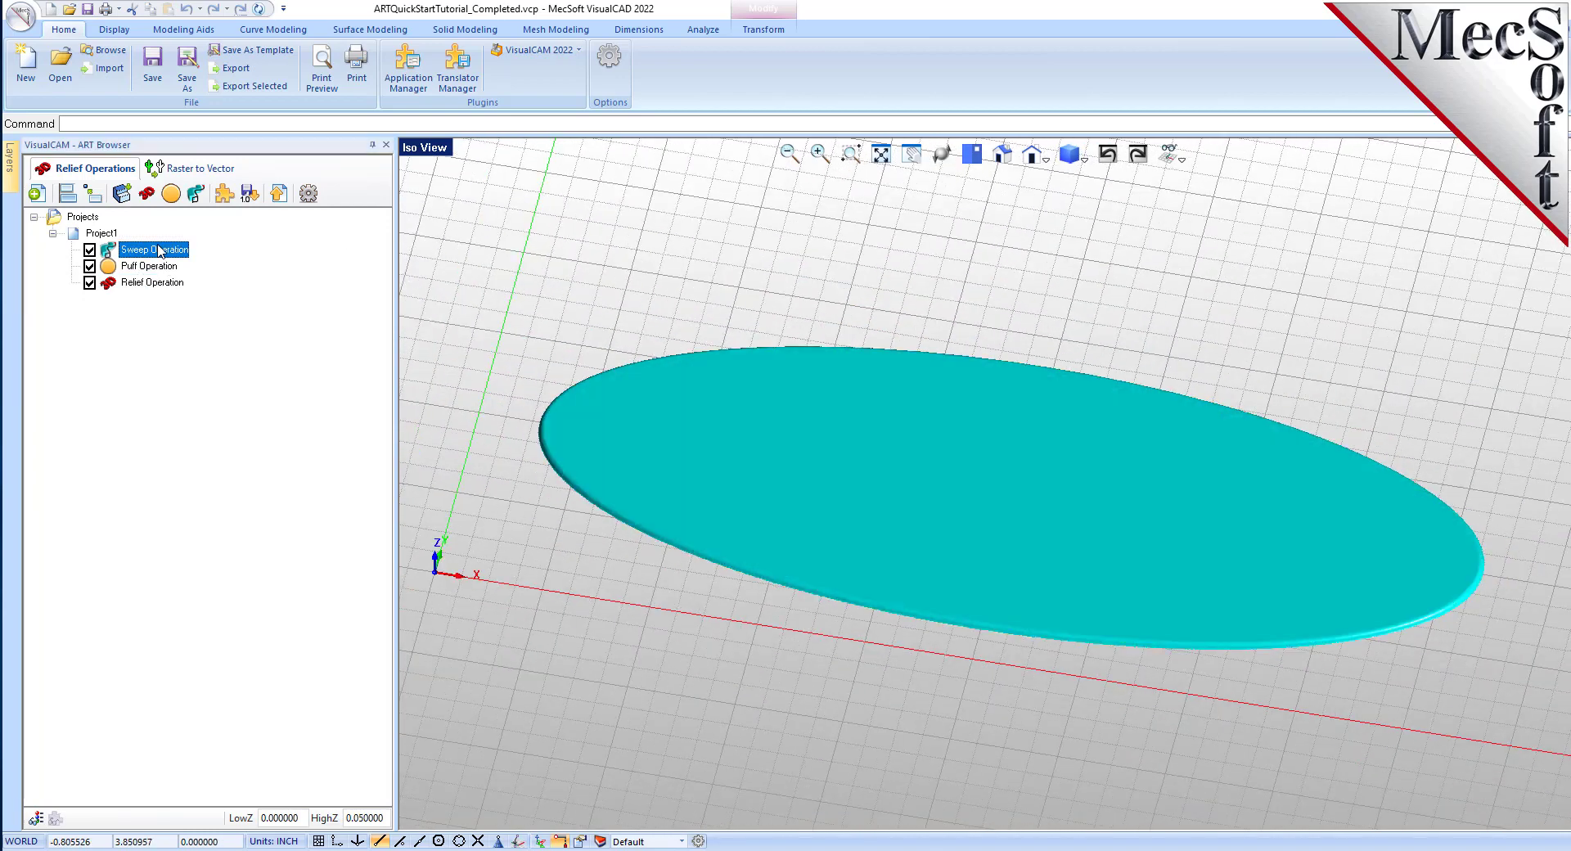
left_click(155, 266)
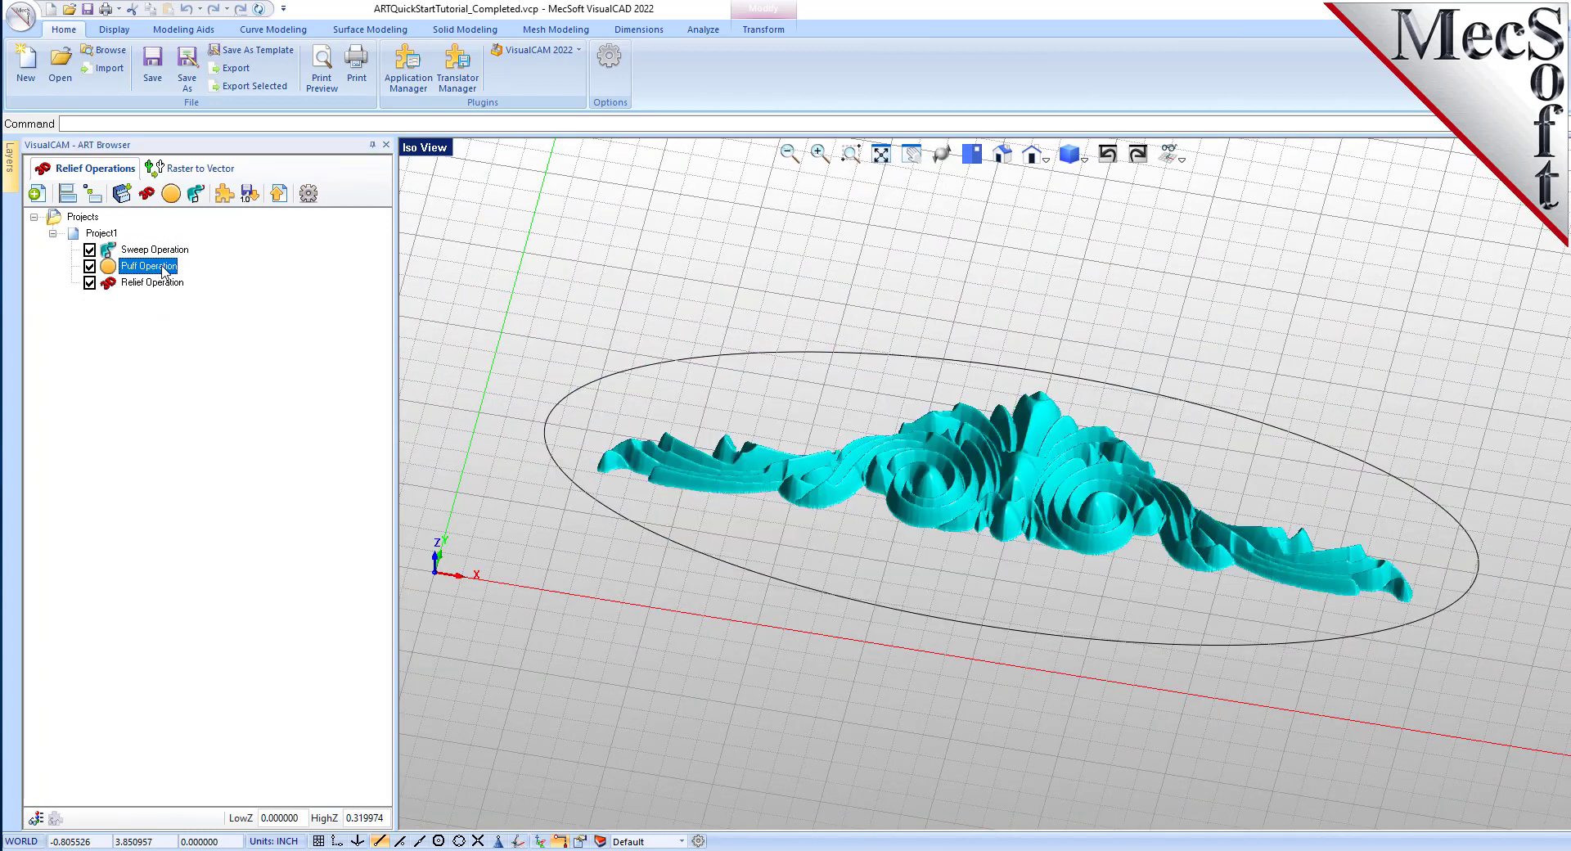
left_click(168, 284)
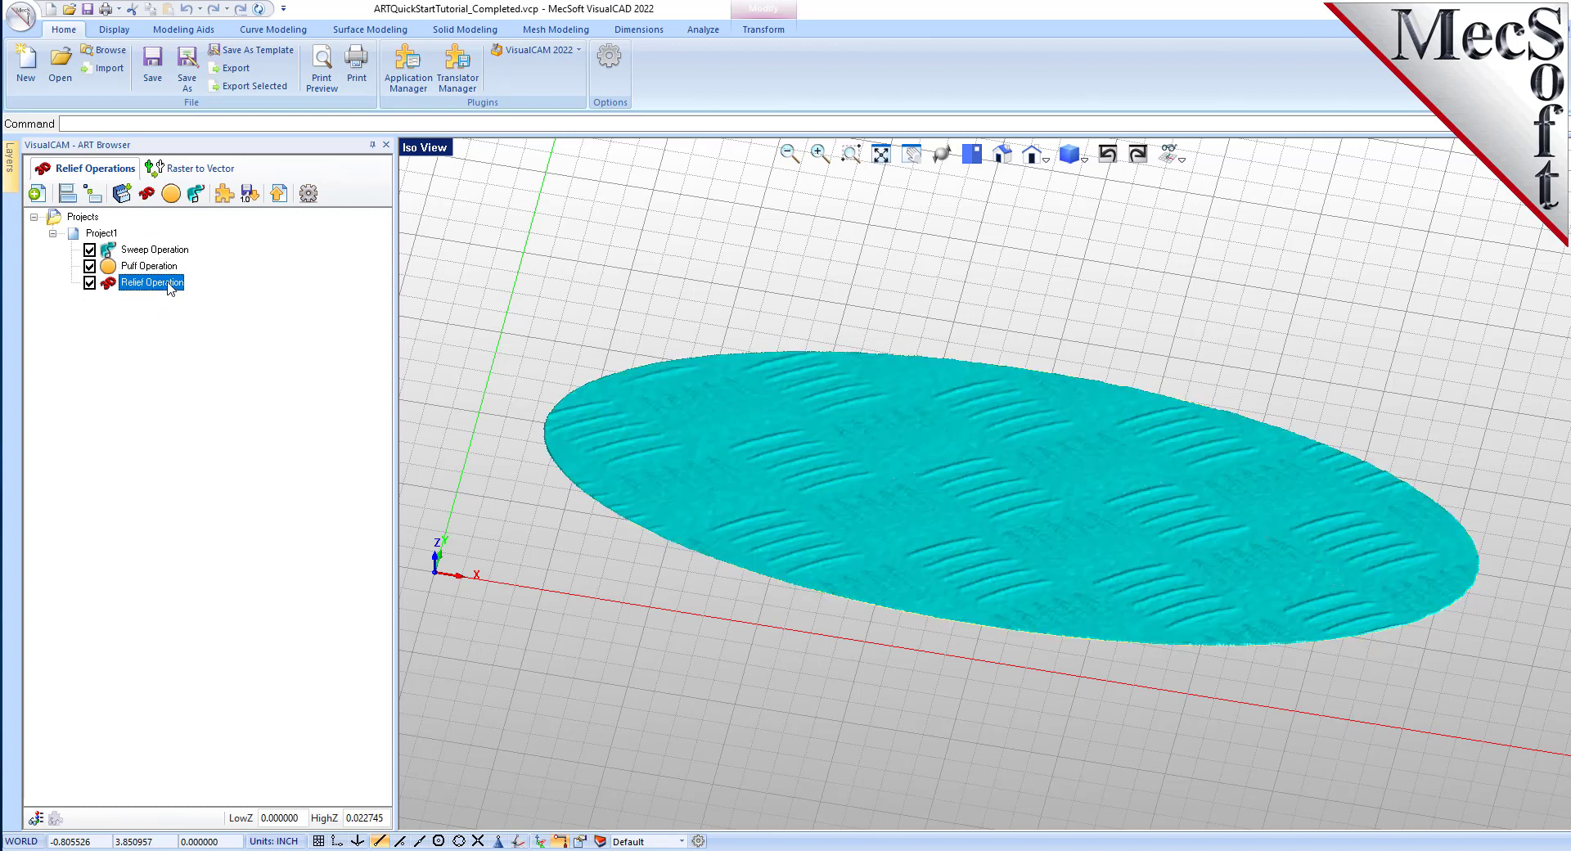
Display the combined relief of Project1 and examine it up close and as a whole
left_click(102, 234)
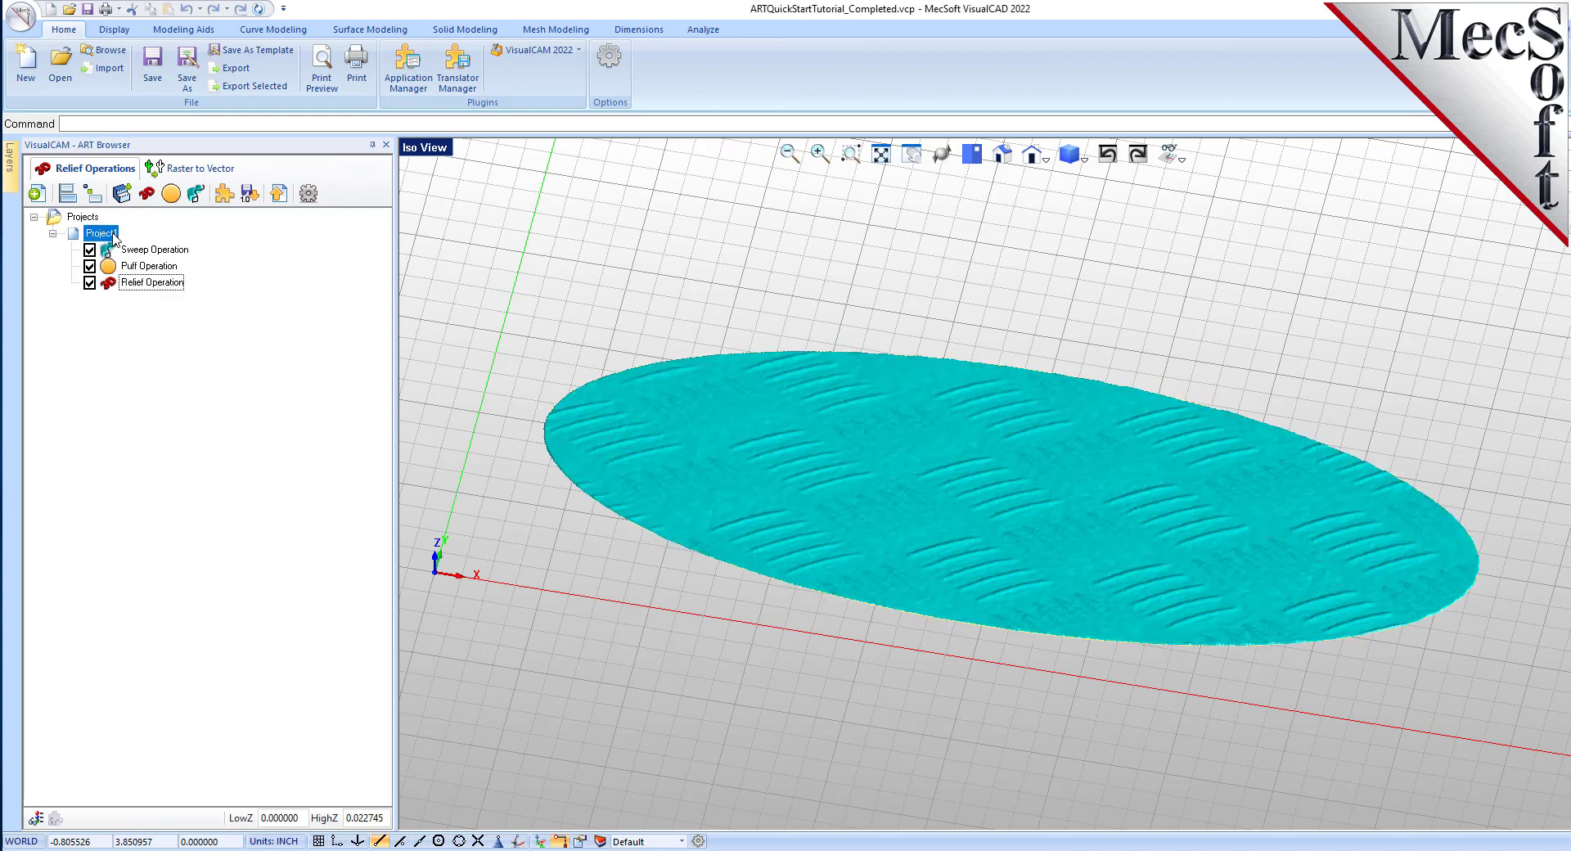
scroll(1023, 504, "up", 5)
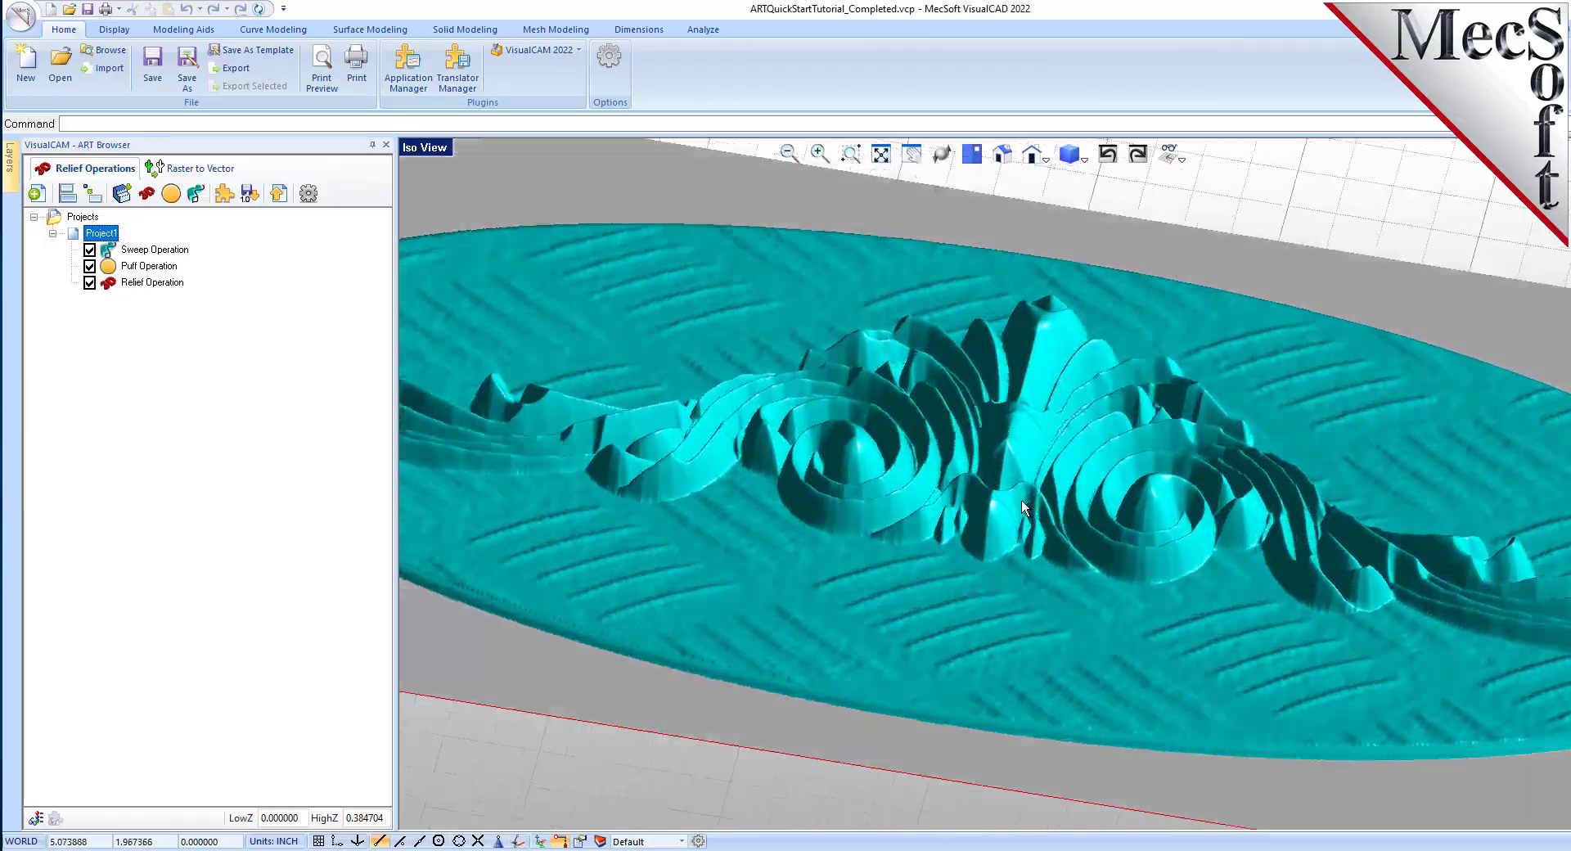
scroll(1021, 499, "up", 1)
middle_click_drag(991, 616, 1043, 502)
scroll(1042, 519, "down", 2)
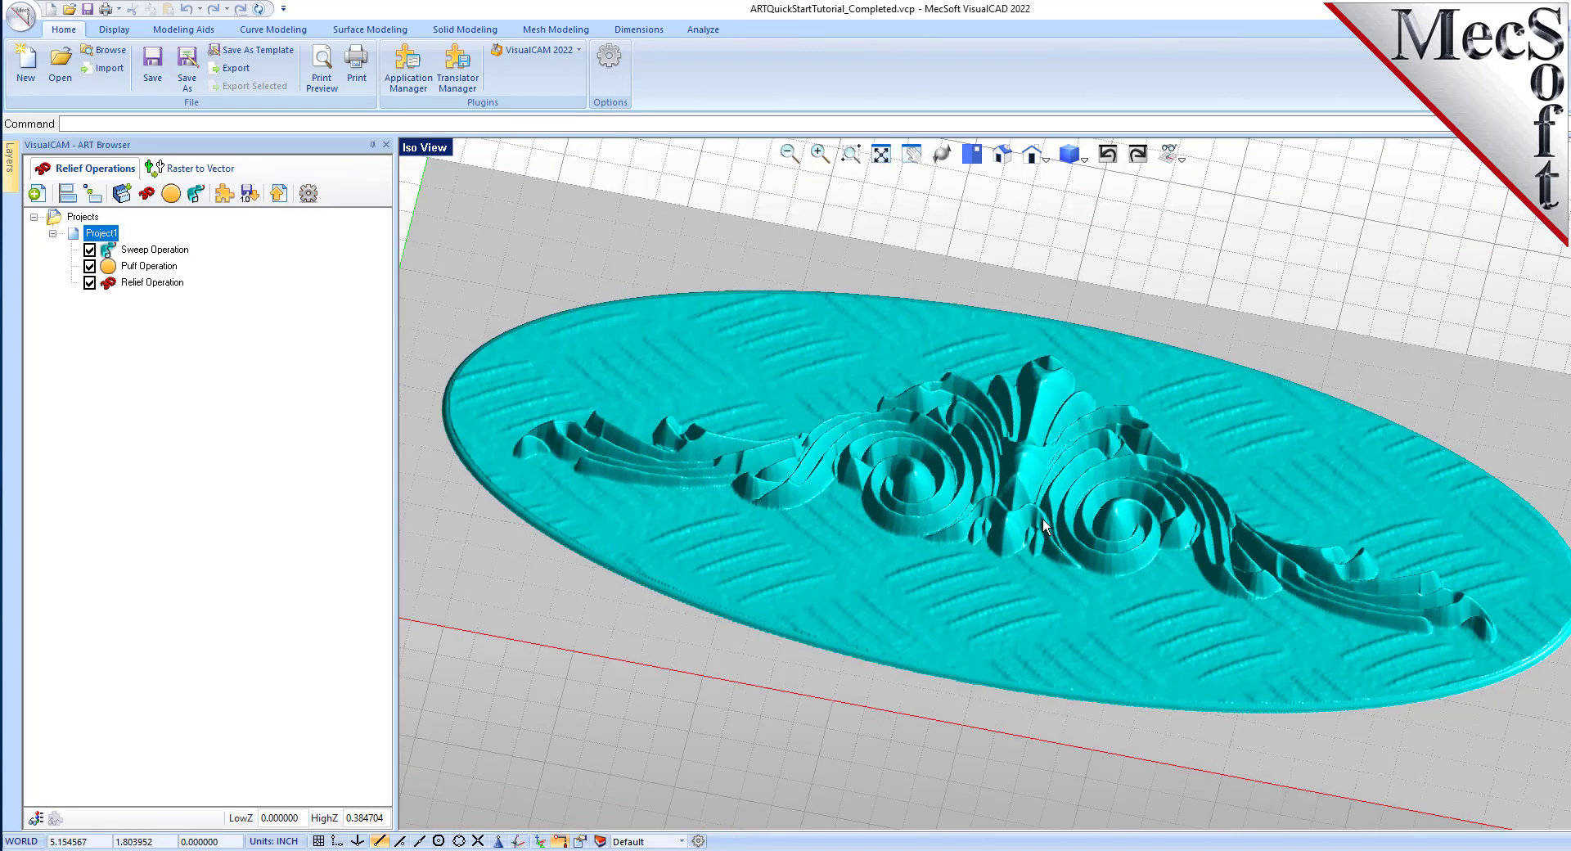
scroll(1043, 519, "down", 3)
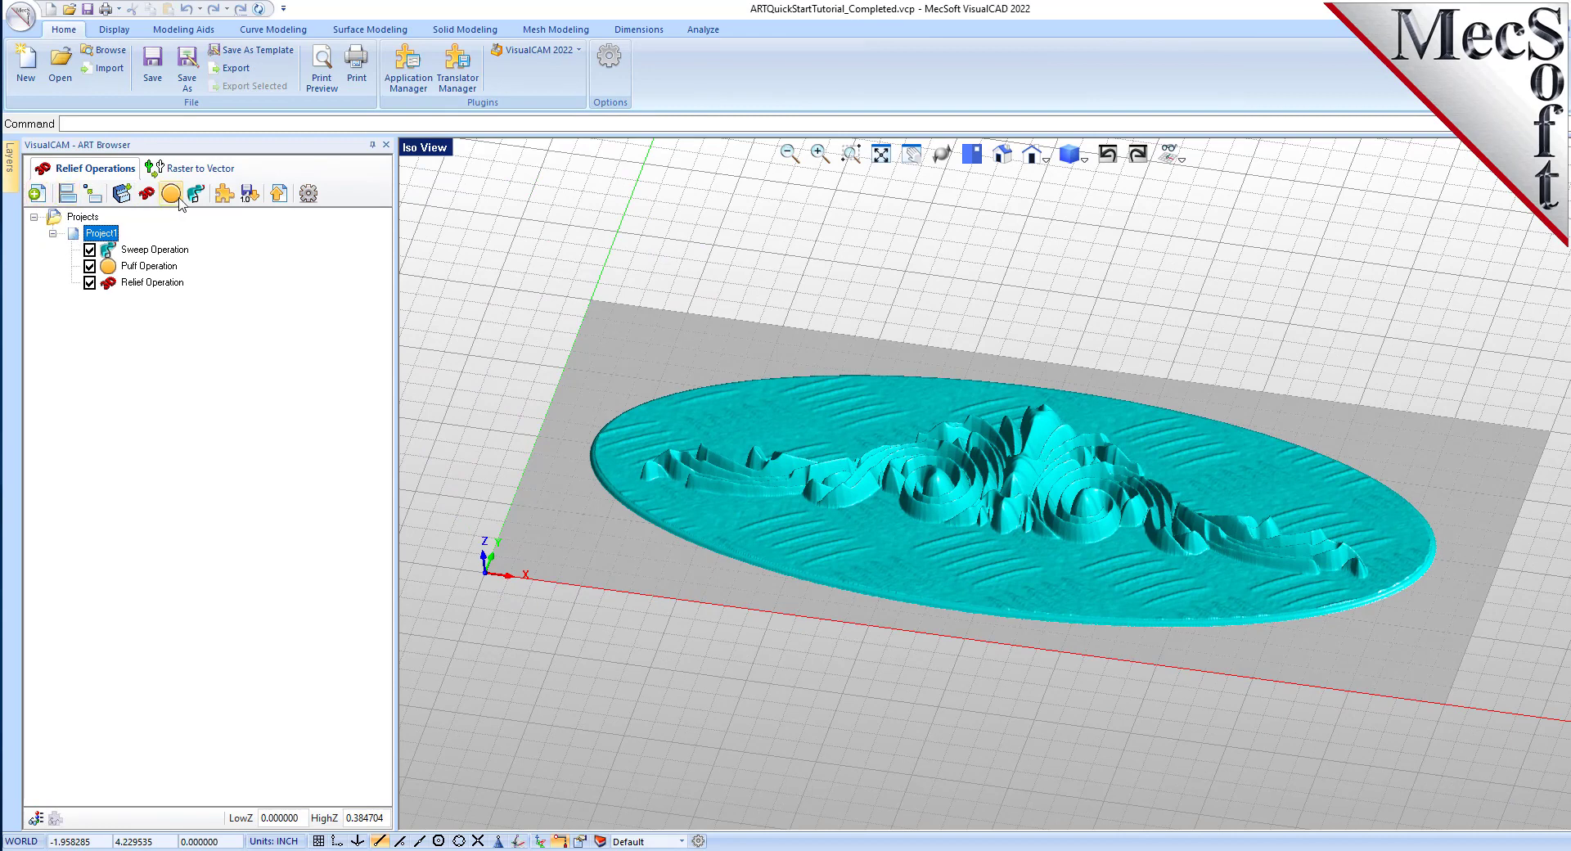
Export the combined Project1 relief as a mesh and check it by selecting and deselecting it in the viewport
left_click(285, 198)
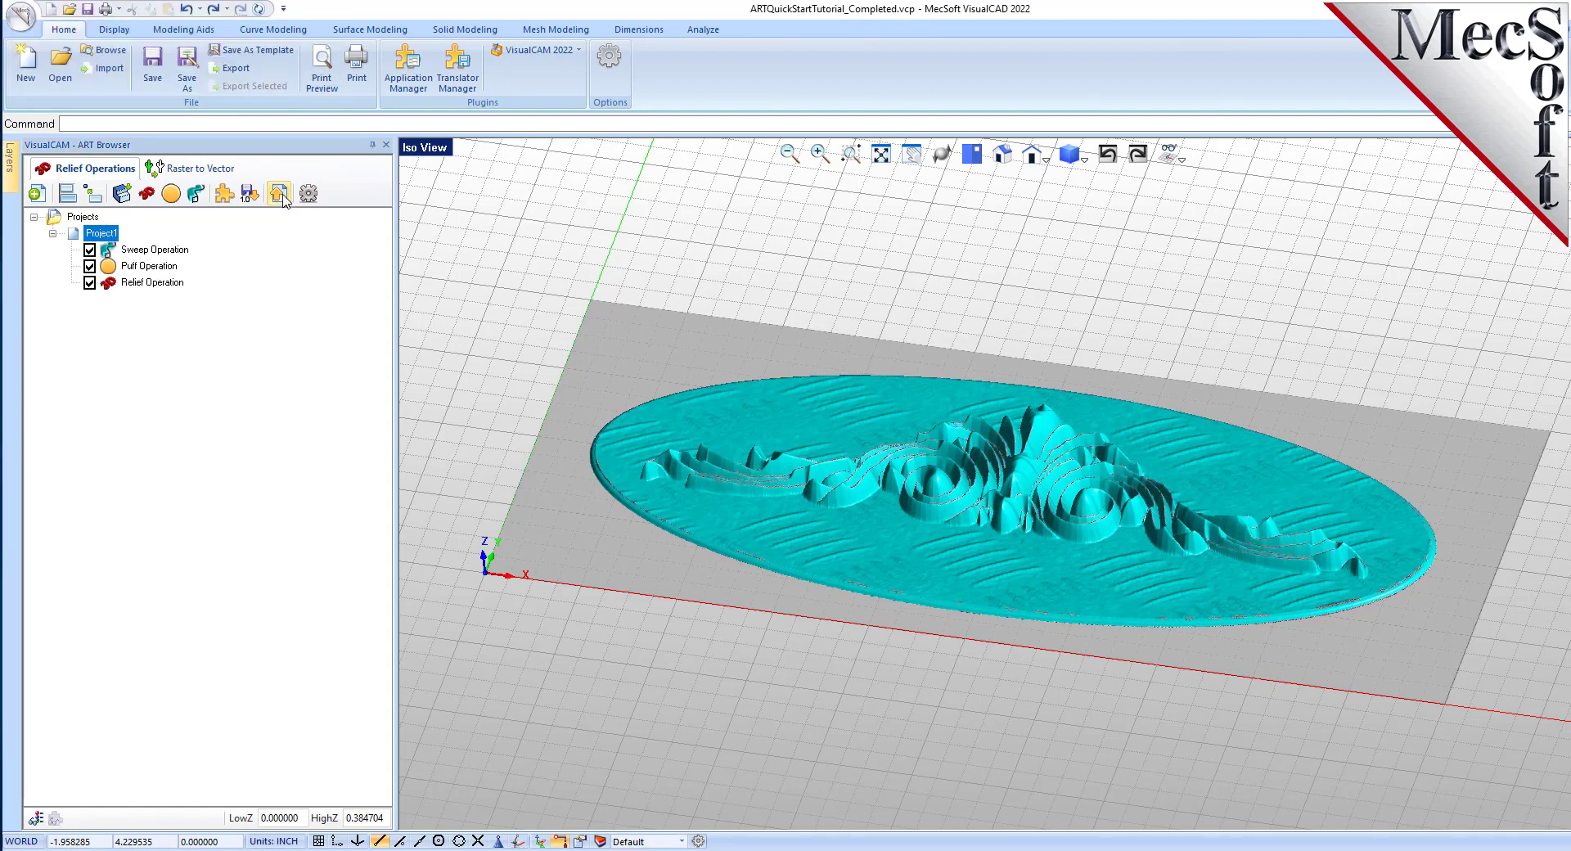
left_click(82, 217)
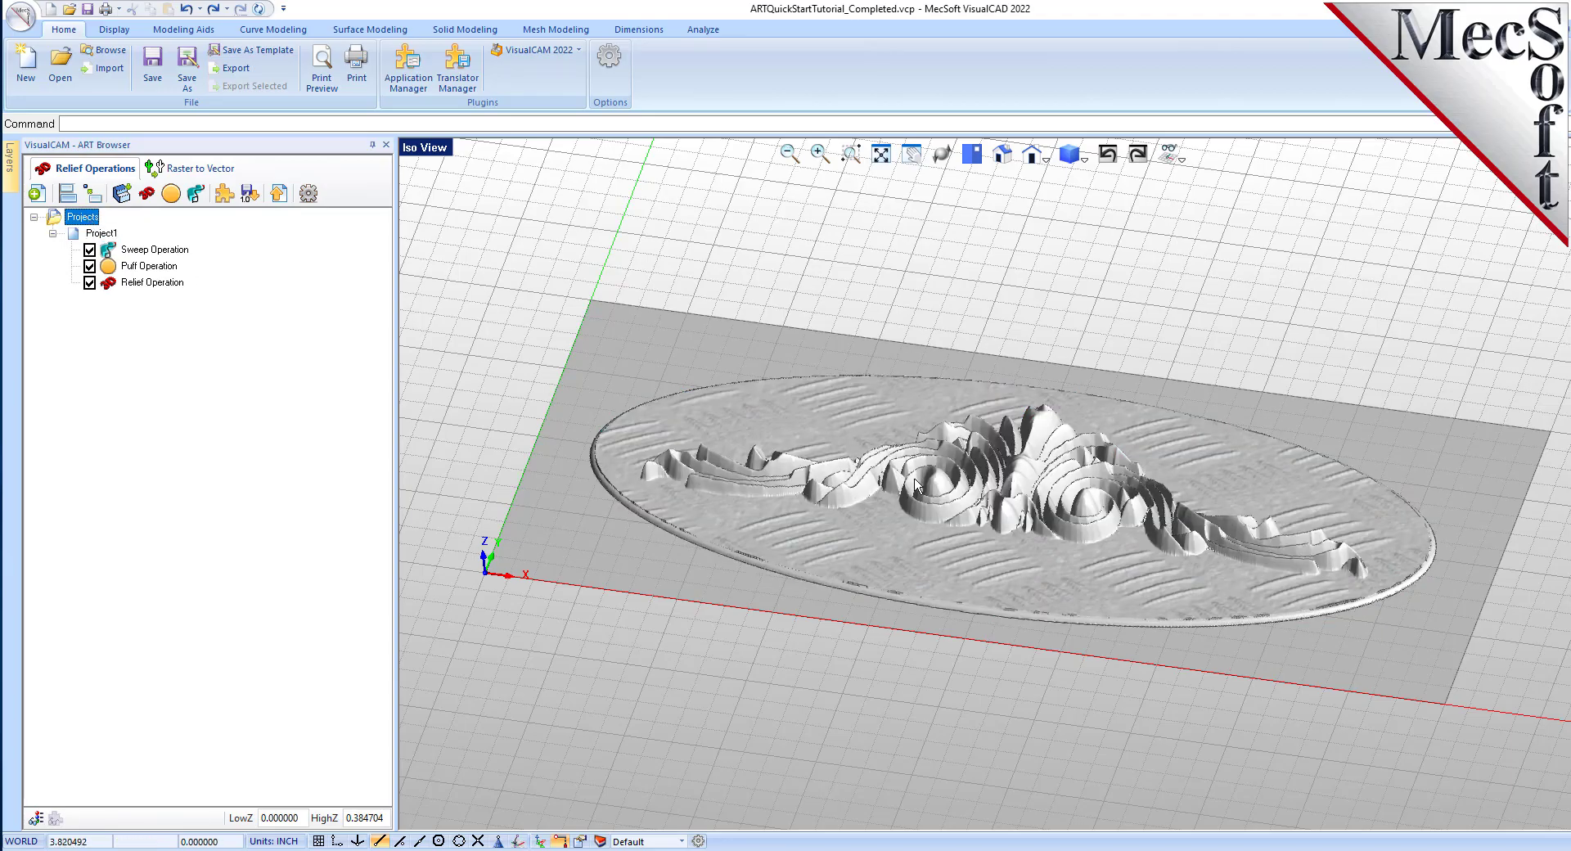
scroll(916, 485, "up", 3)
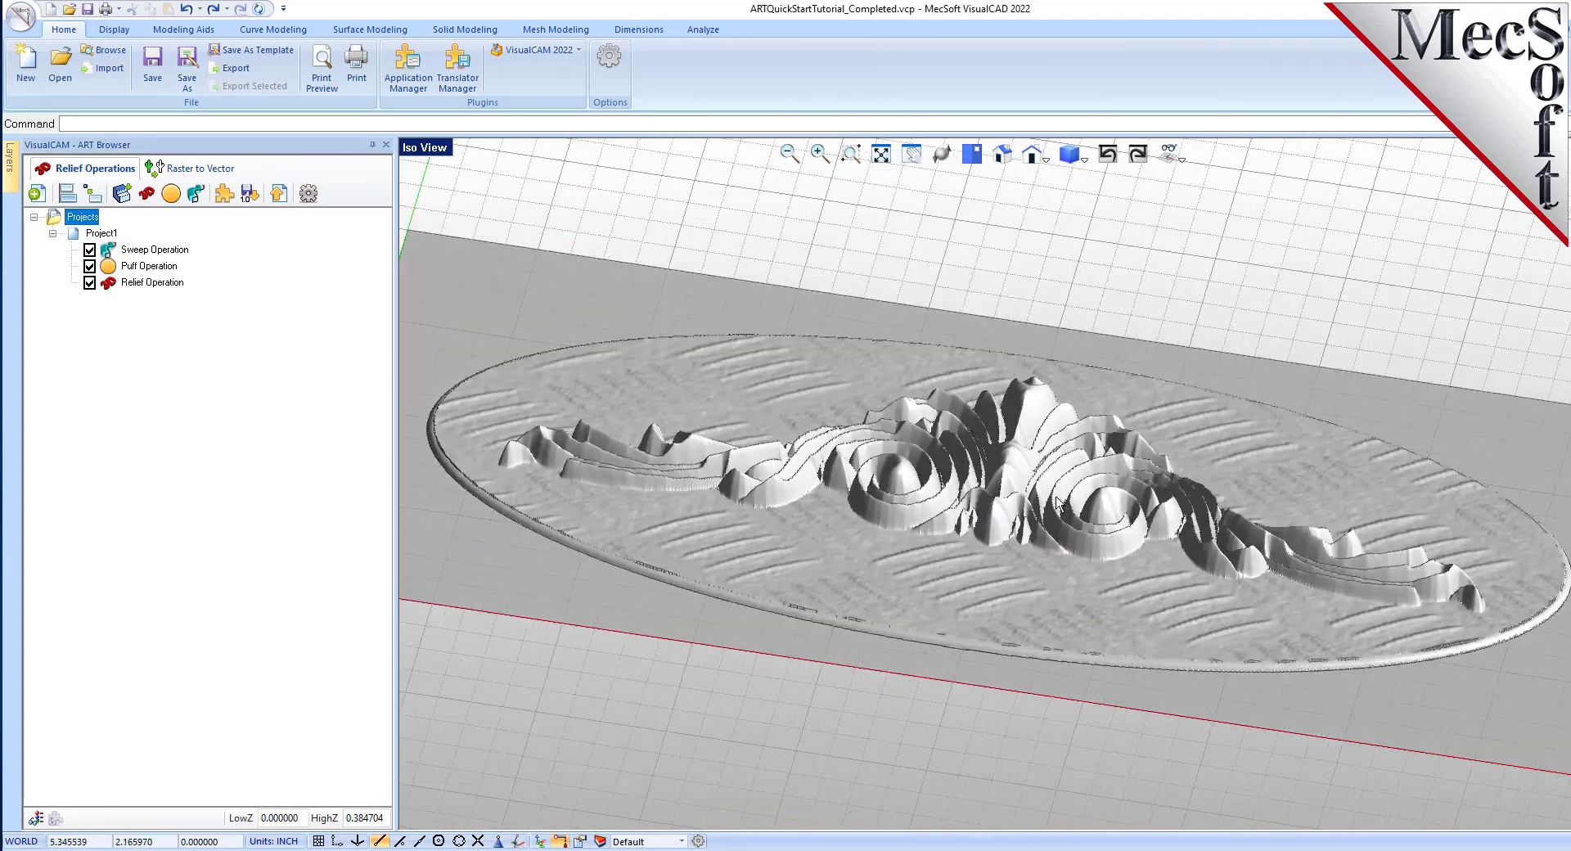
scroll(1056, 504, "up", 3)
left_click(1024, 597)
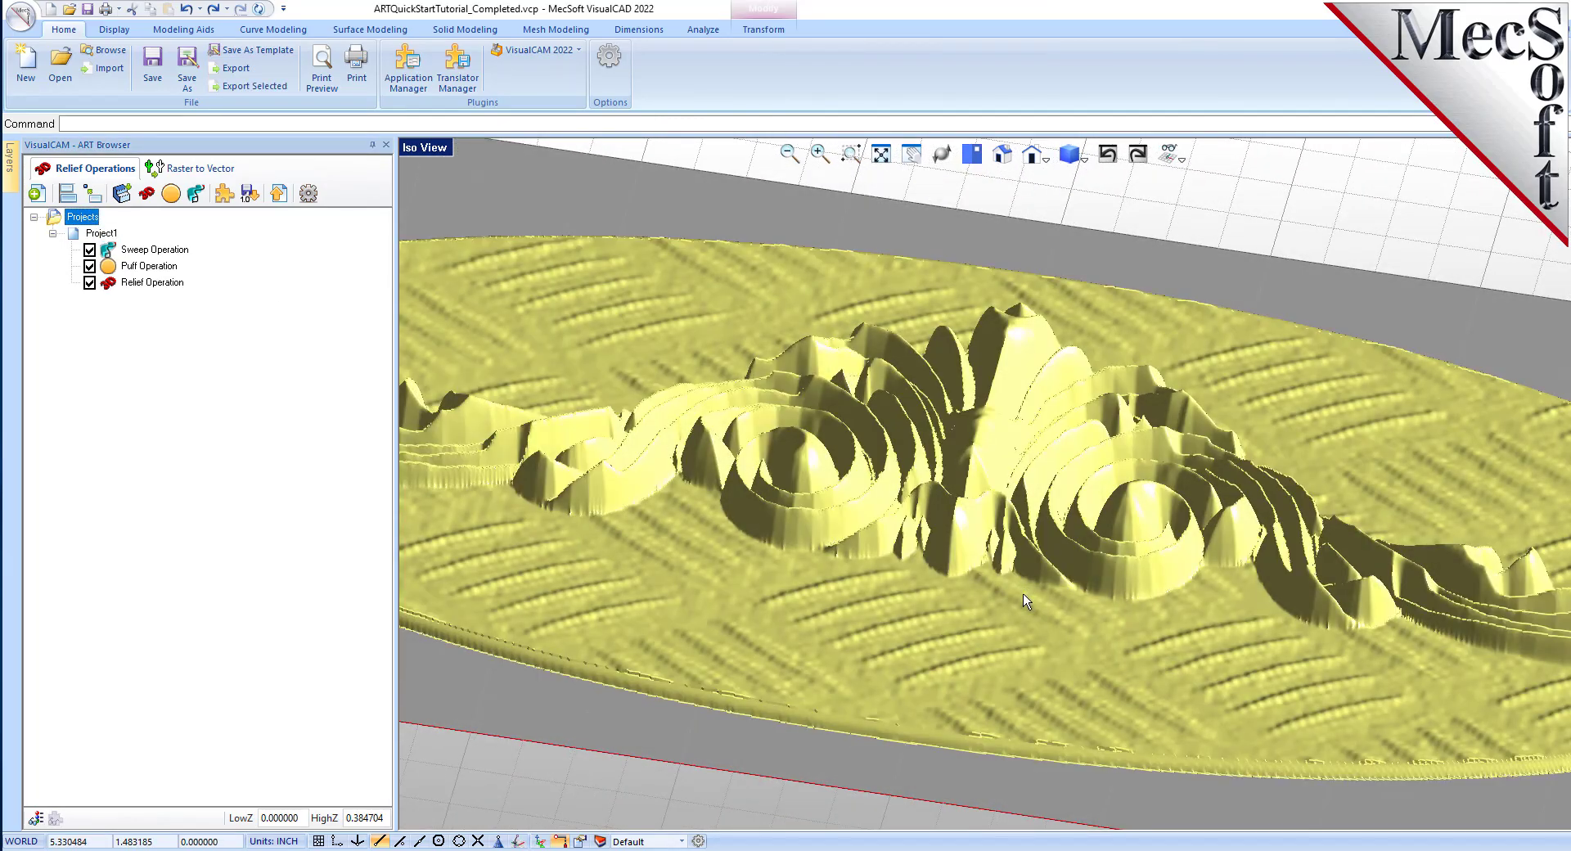
scroll(950, 563, "down", 2)
scroll(949, 563, "down", 3)
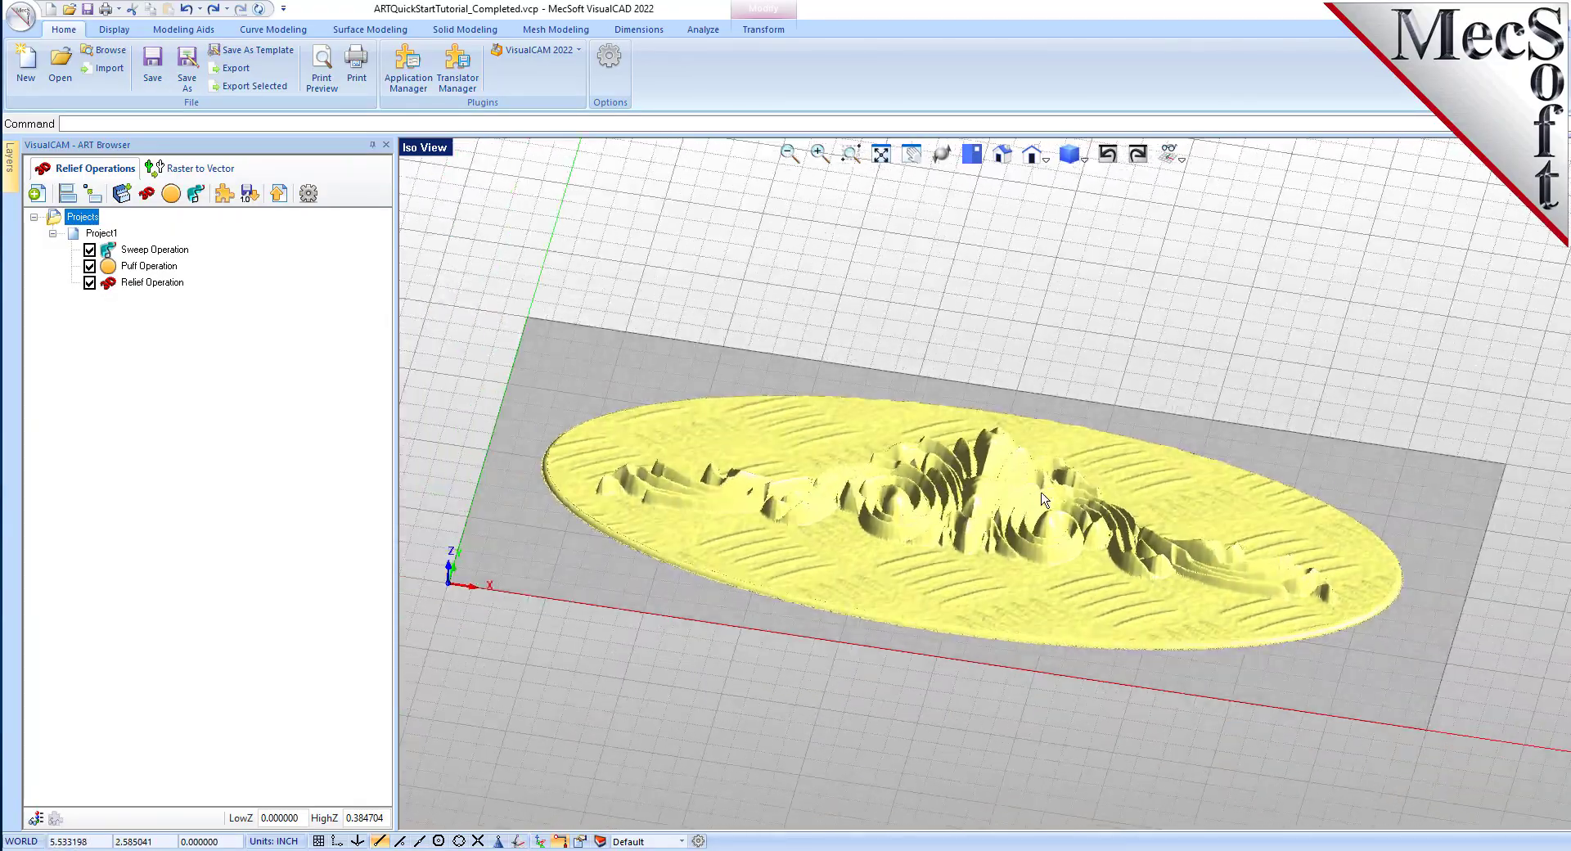
middle_click_drag(956, 572, 981, 544)
left_click(965, 295)
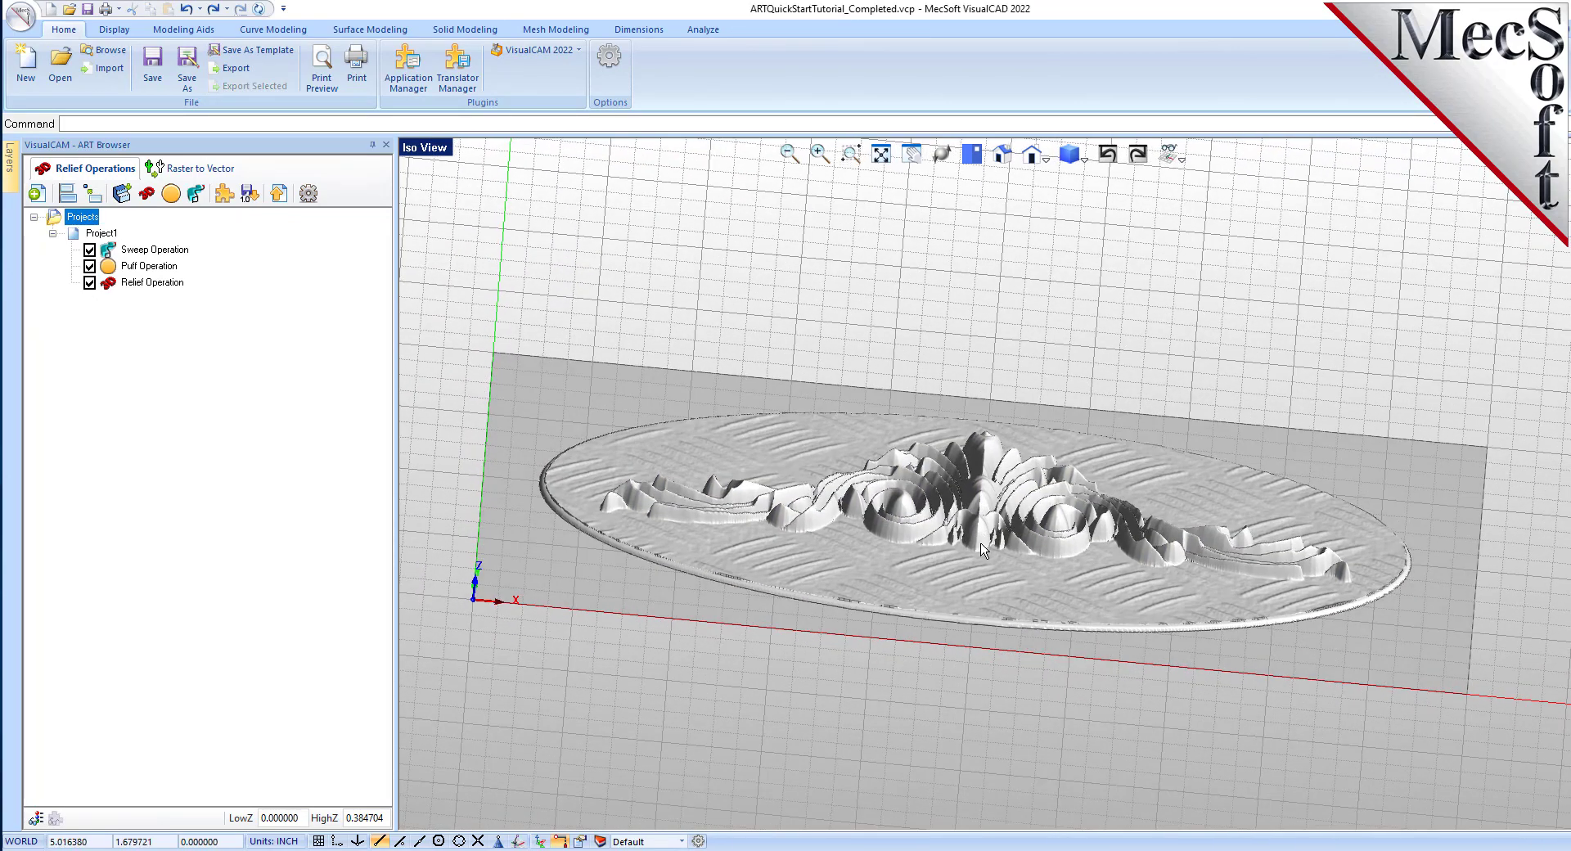
scroll(982, 549, "up", 6)
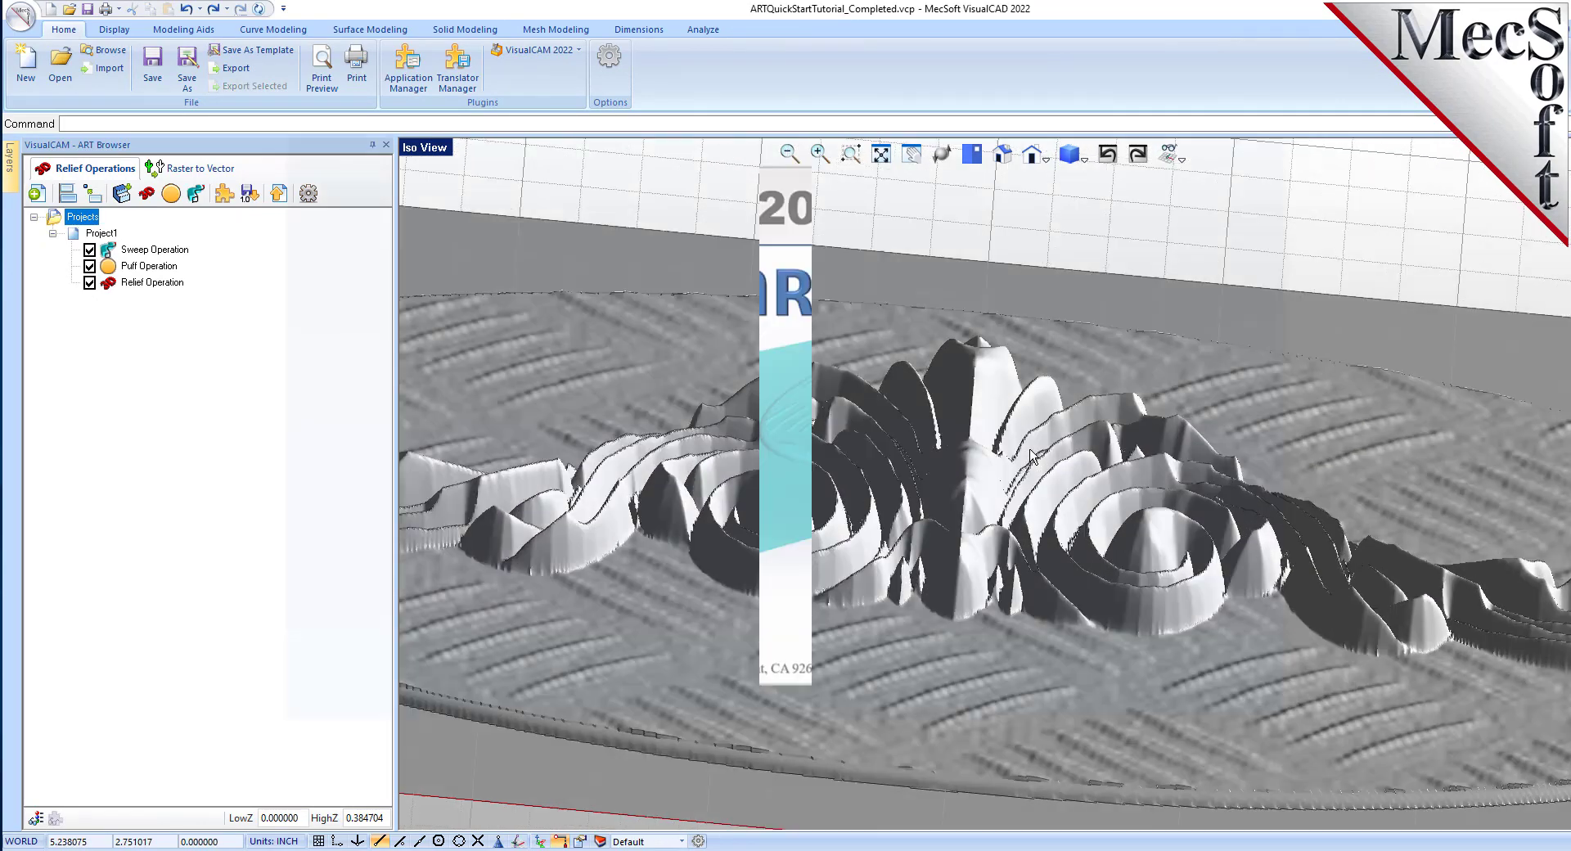
scroll(1030, 449, "up", 5)
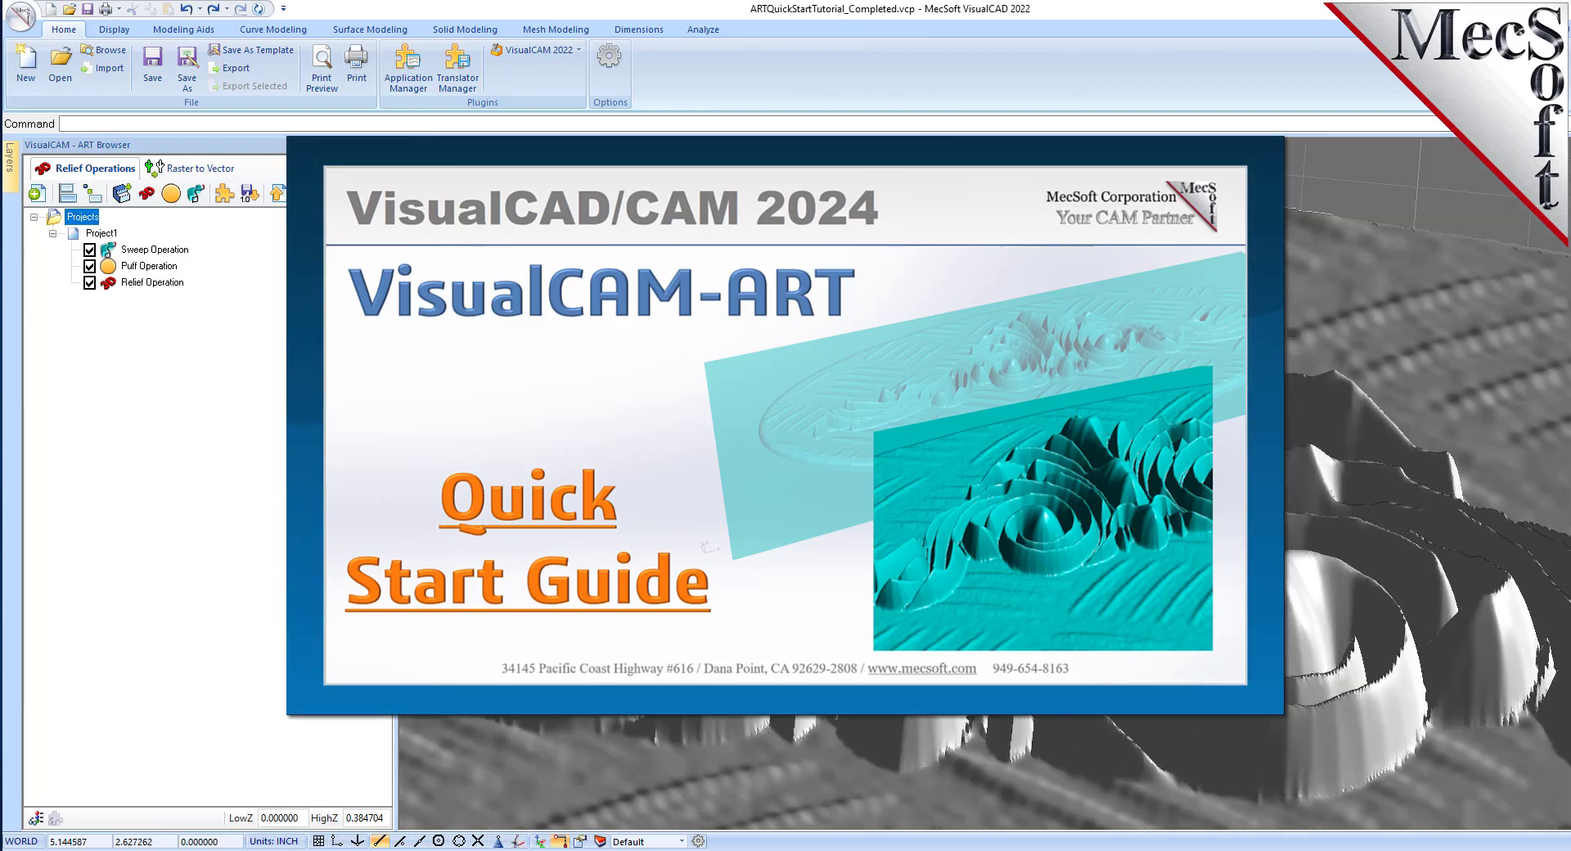
scroll(1030, 449, "down", 8)
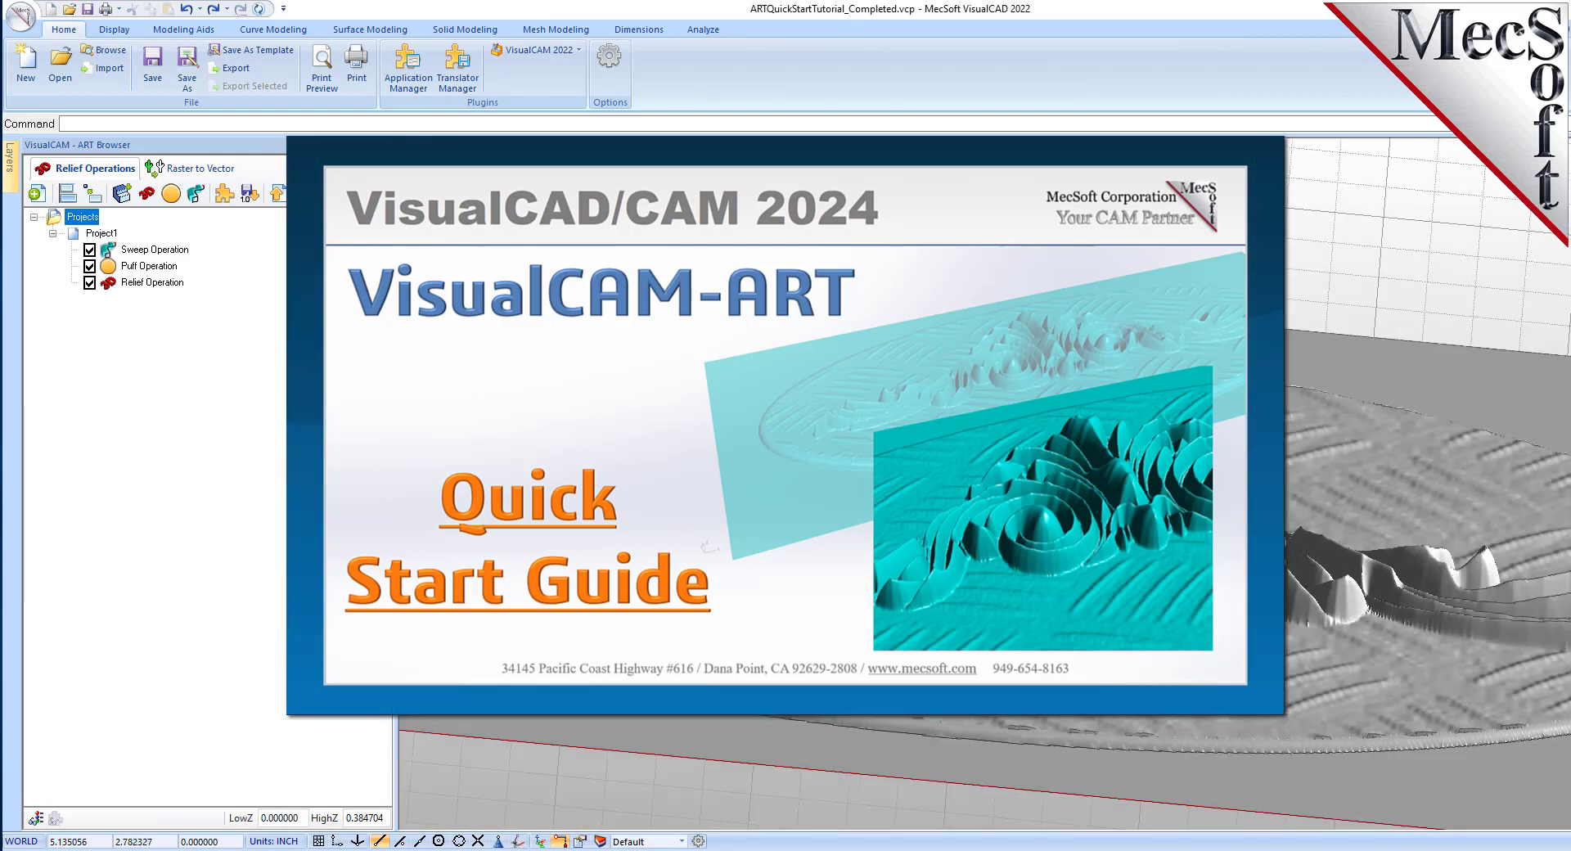
scroll(1030, 449, "down", 2)
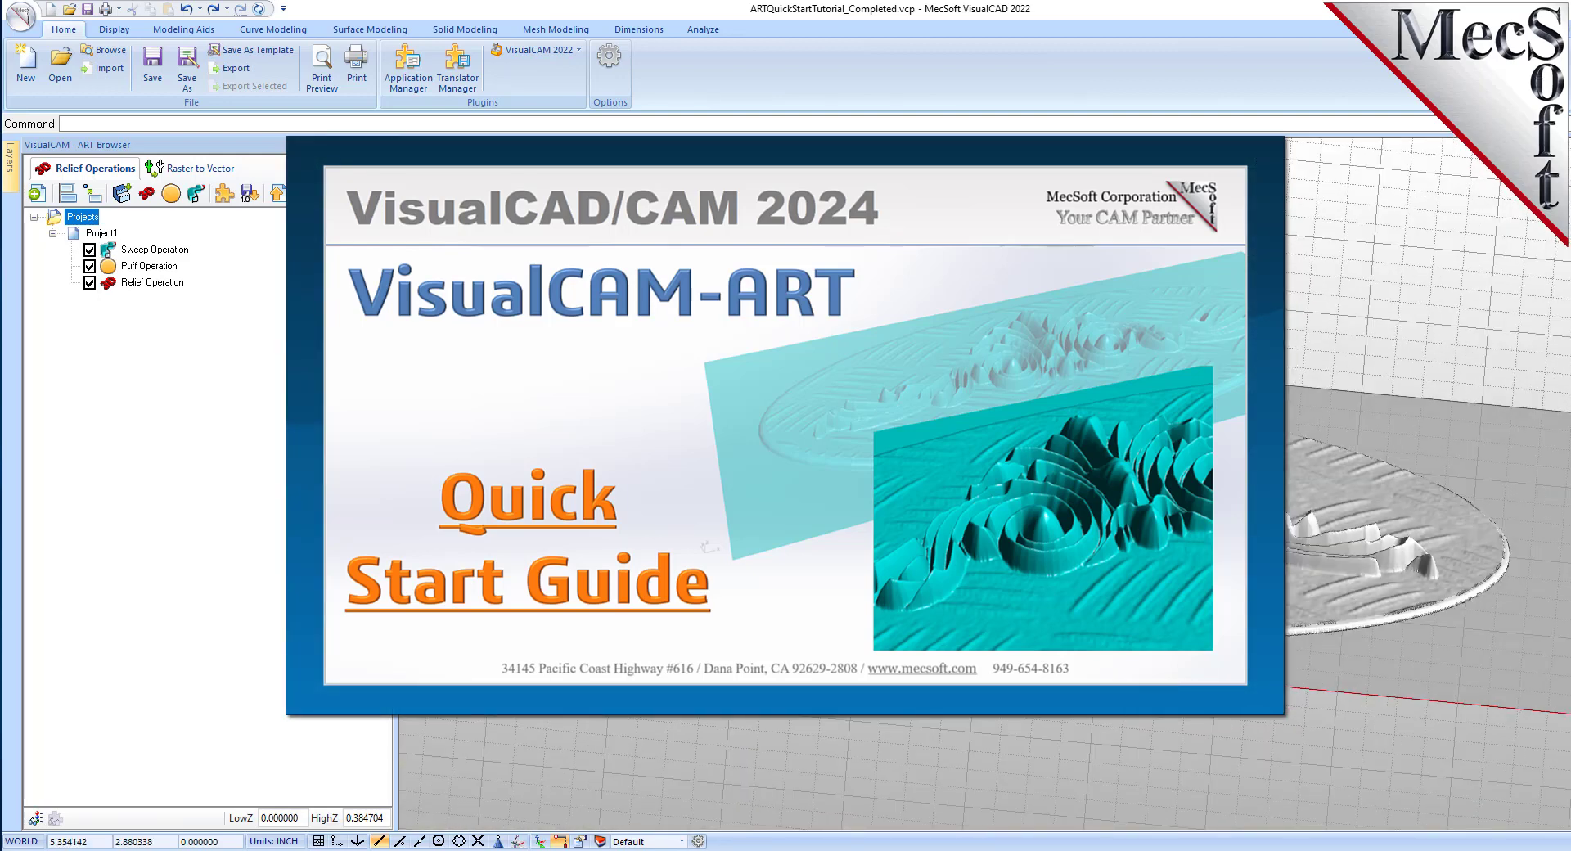
scroll(1029, 449, "down", 2)
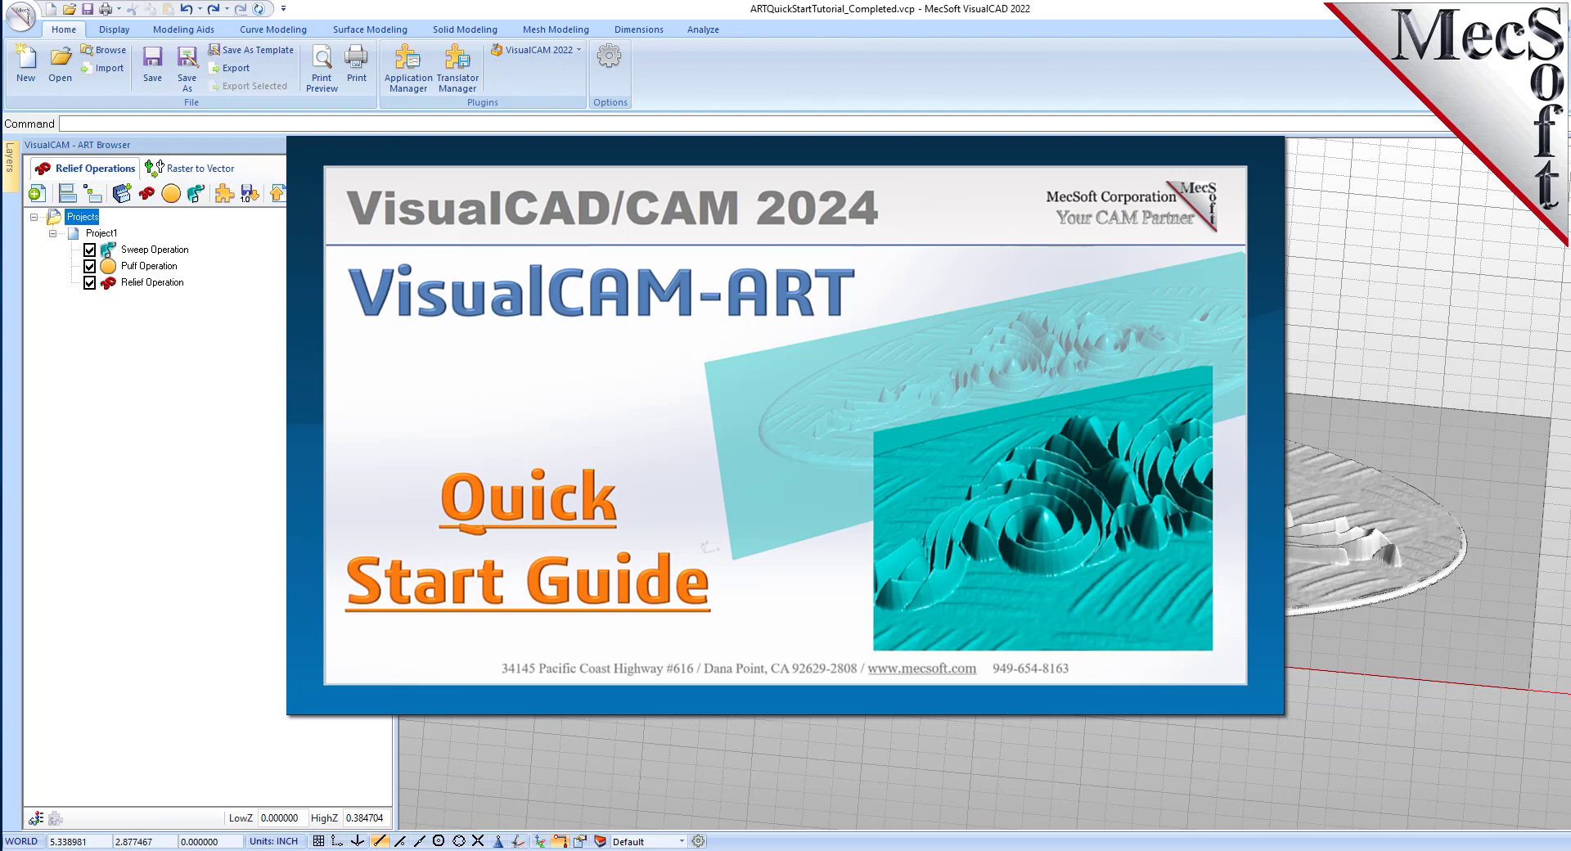